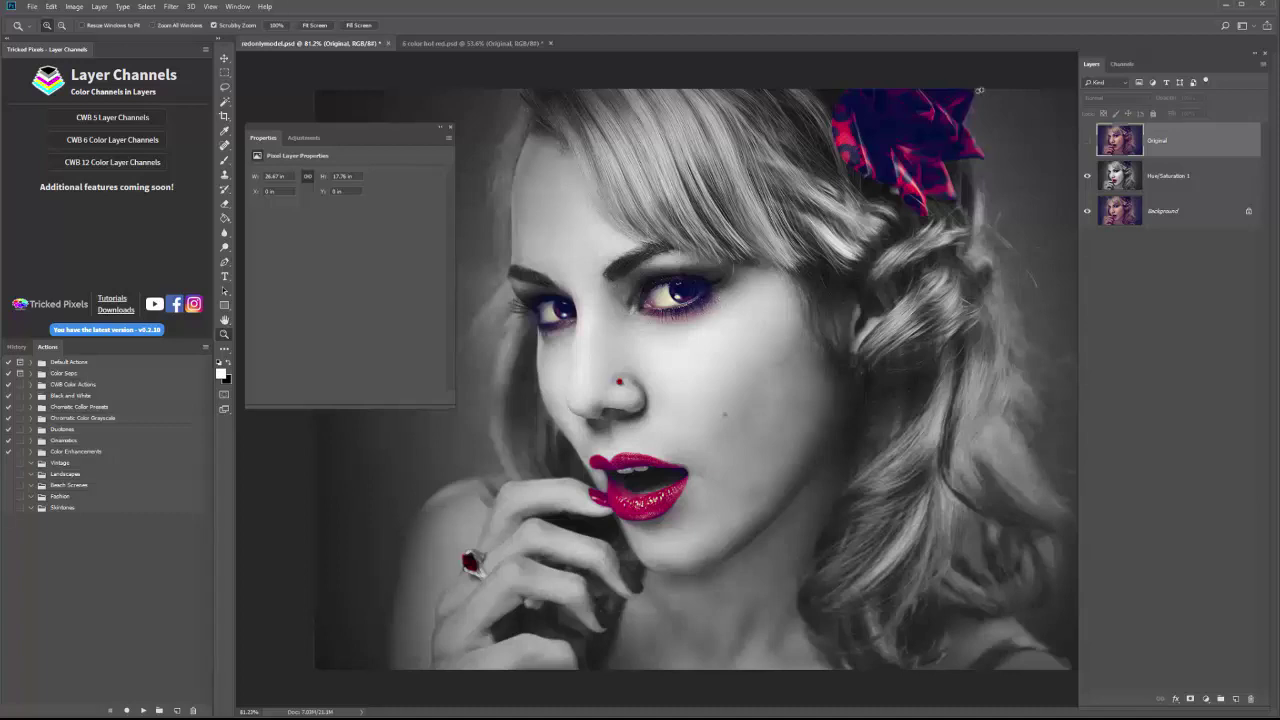
Examine the color channel layer stack in the "6 color hot red" document, and return to the red-only model document
click(492, 44)
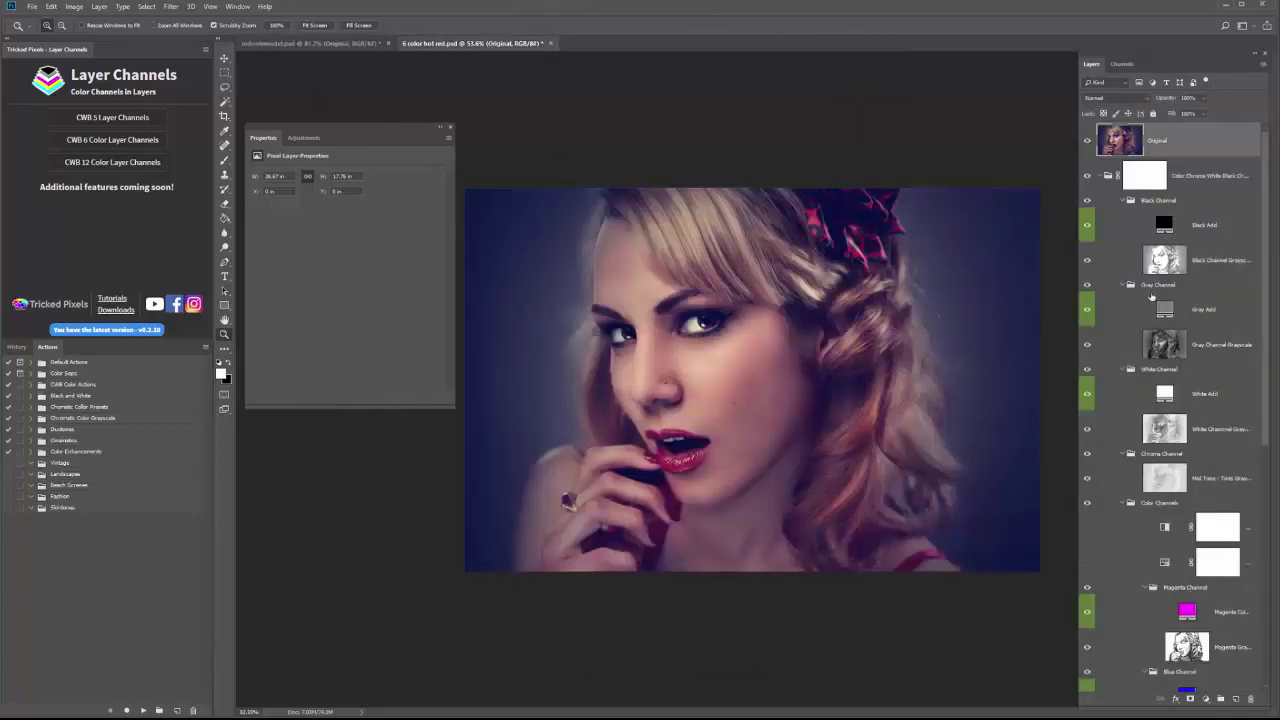
scroll(1151, 296, down, 5)
scroll(1151, 296, down, 2)
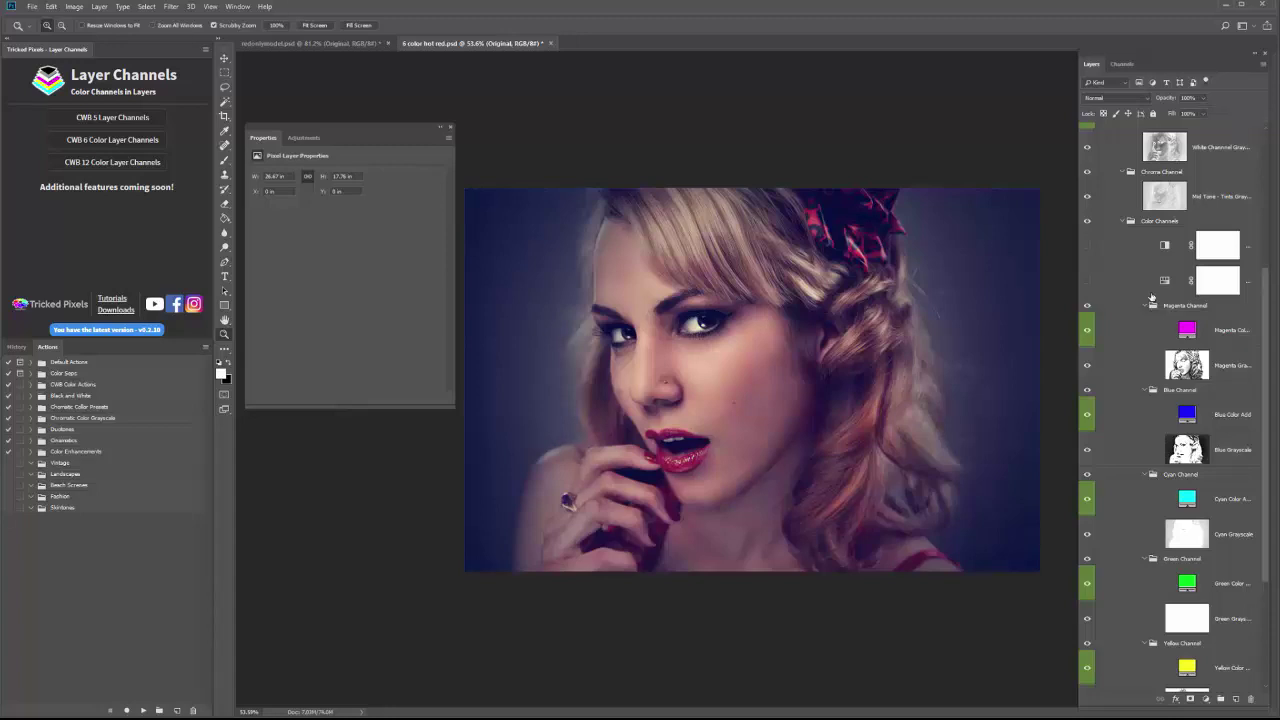
scroll(1151, 296, up, 8)
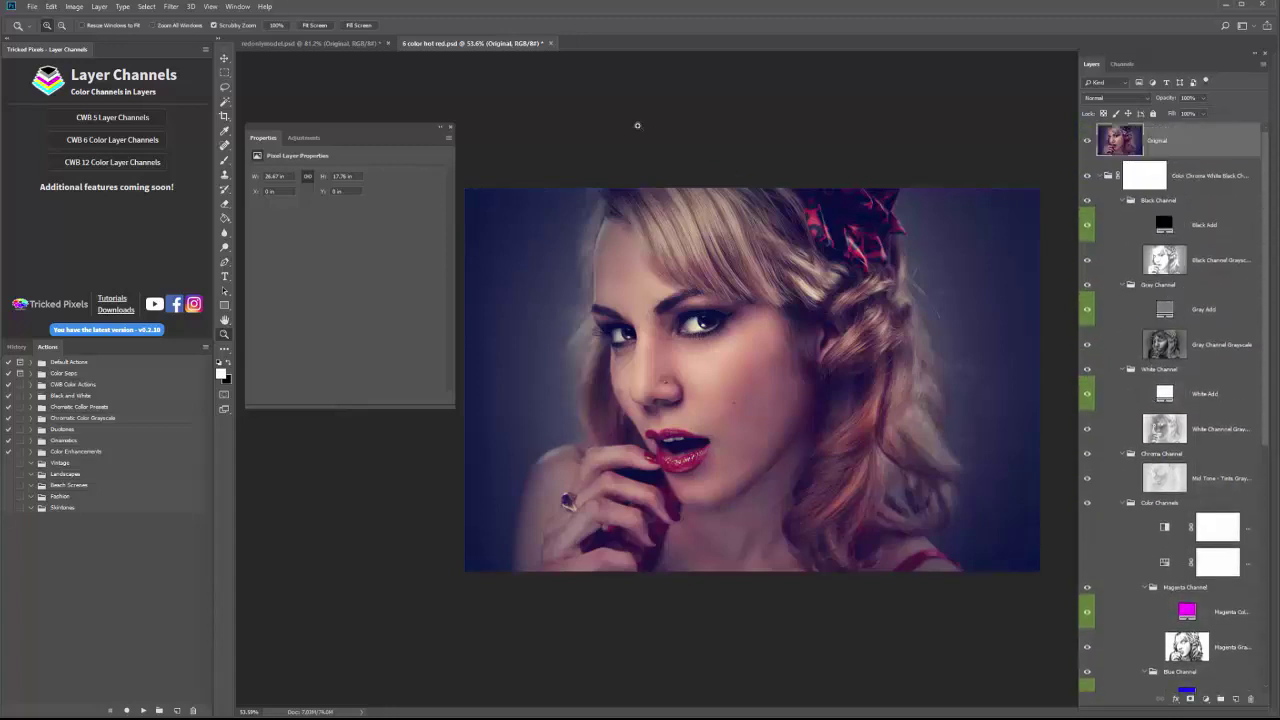
click(343, 45)
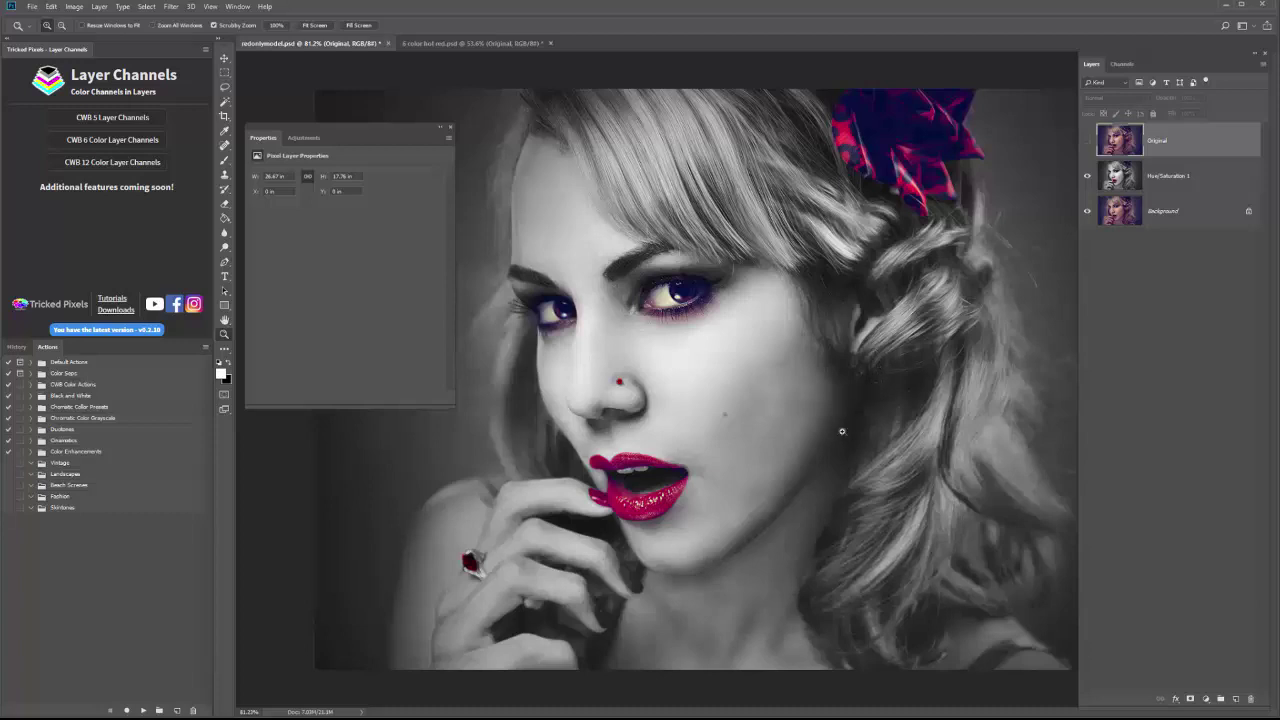
Duplicate the Original layer after making it visible, and add a Black & White adjustment layer above the copy
click(1088, 141)
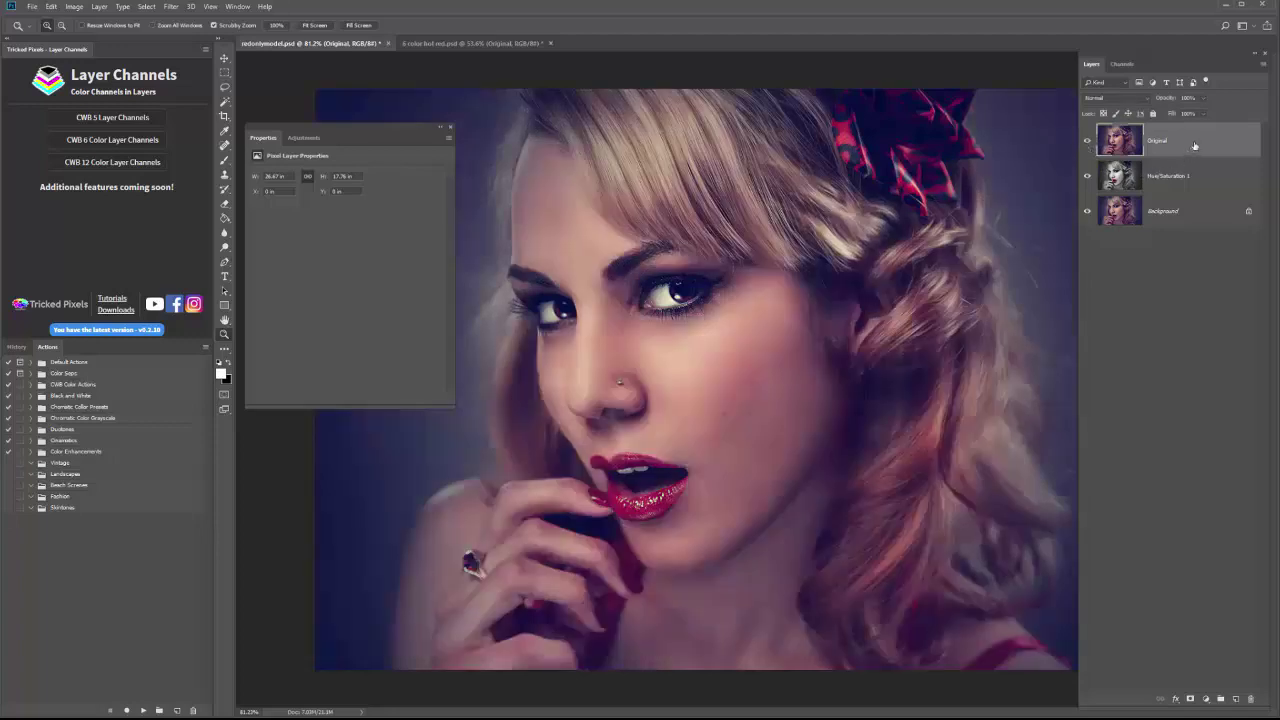
key(ctrl+j)
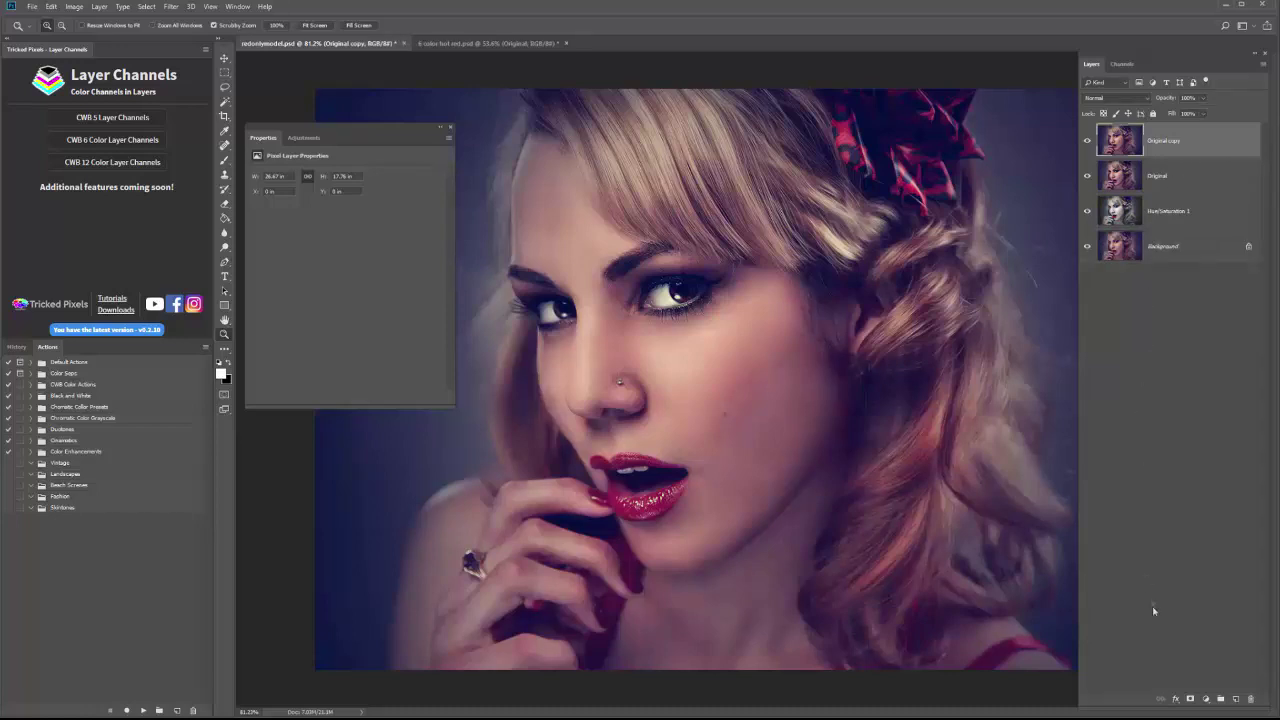
click(1206, 699)
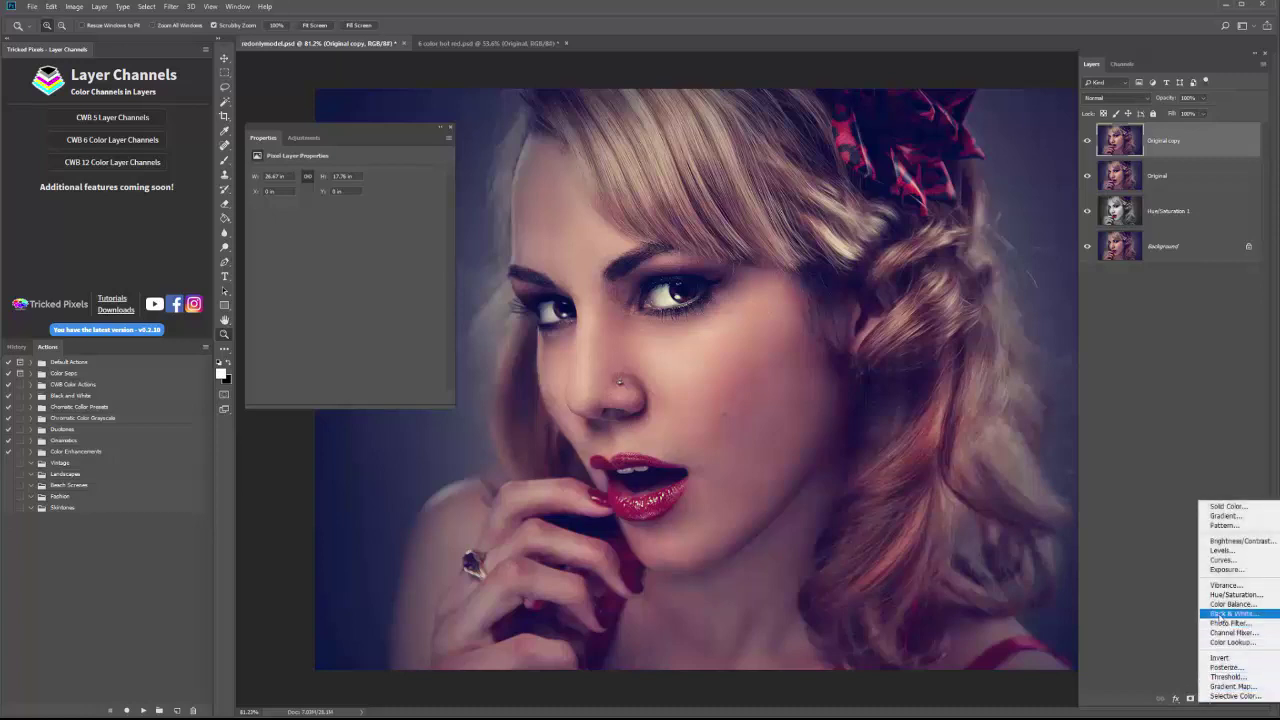
click(1222, 614)
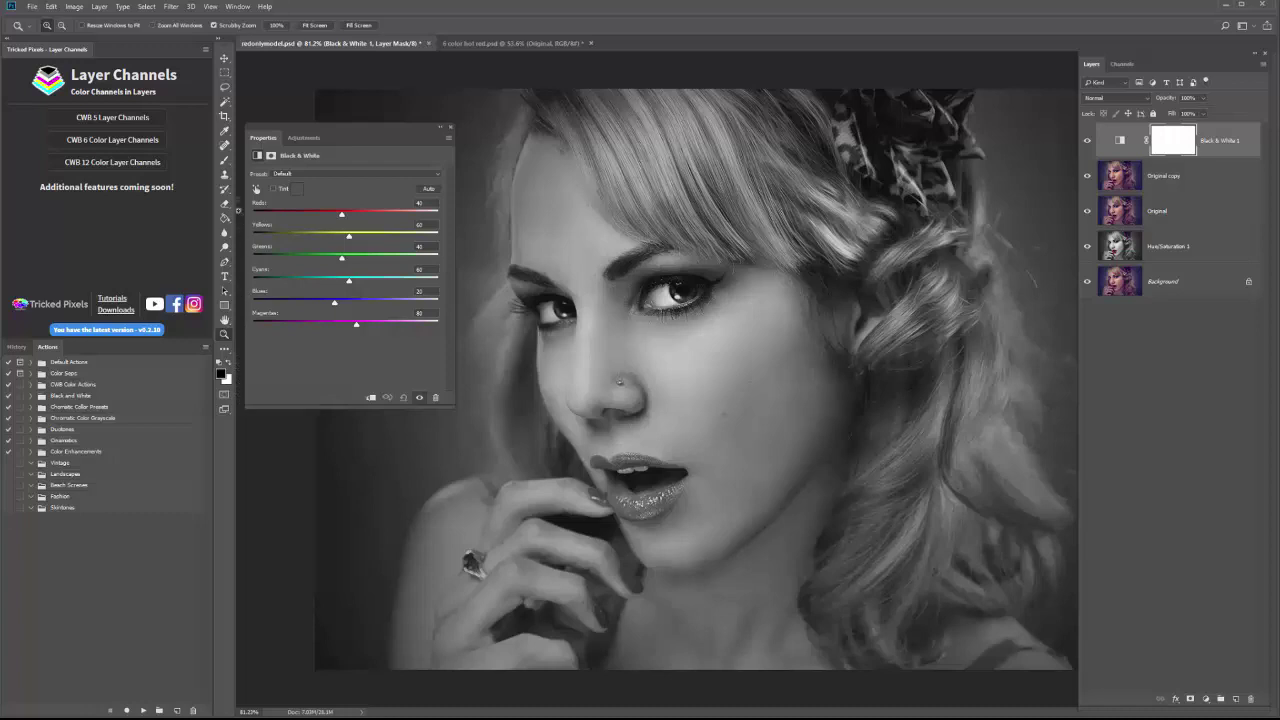
Paint black with the Brush tool on the Black & White layer mask over the lower lip's center and inner edge
click(225, 161)
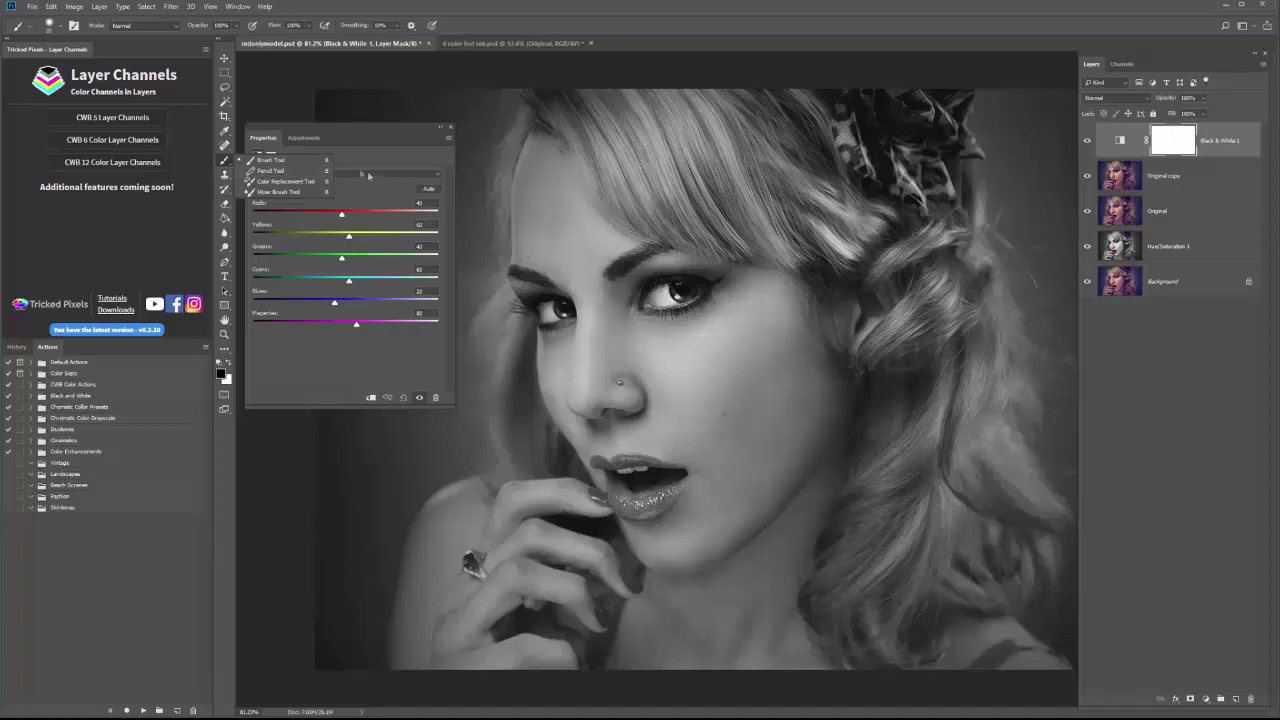
click(323, 161)
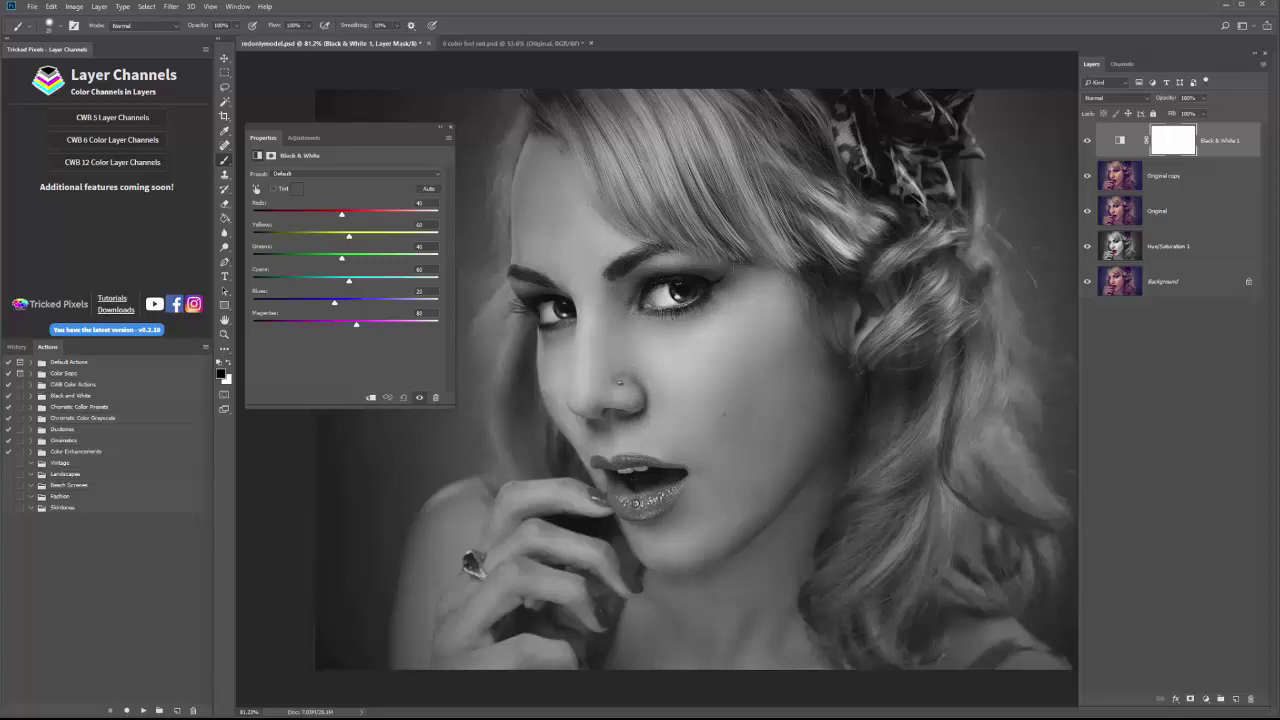
drag(637, 504, 665, 497)
key(z)
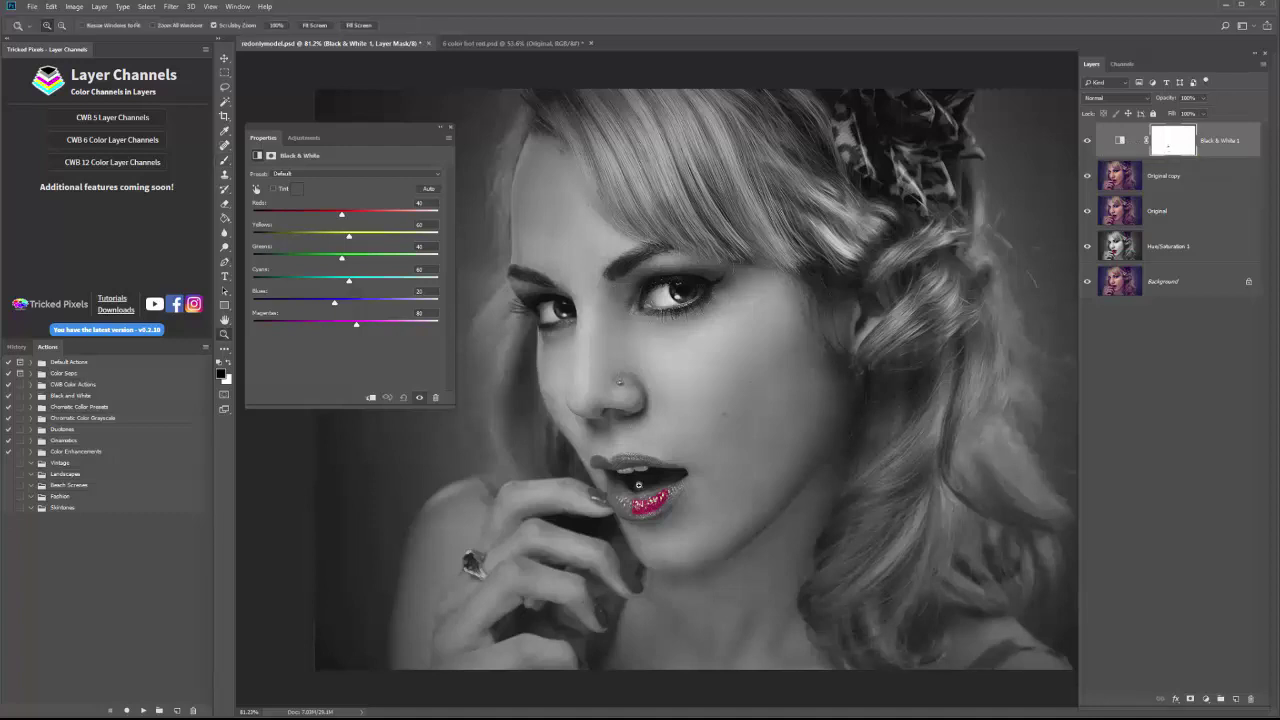
drag(638, 485, 705, 486)
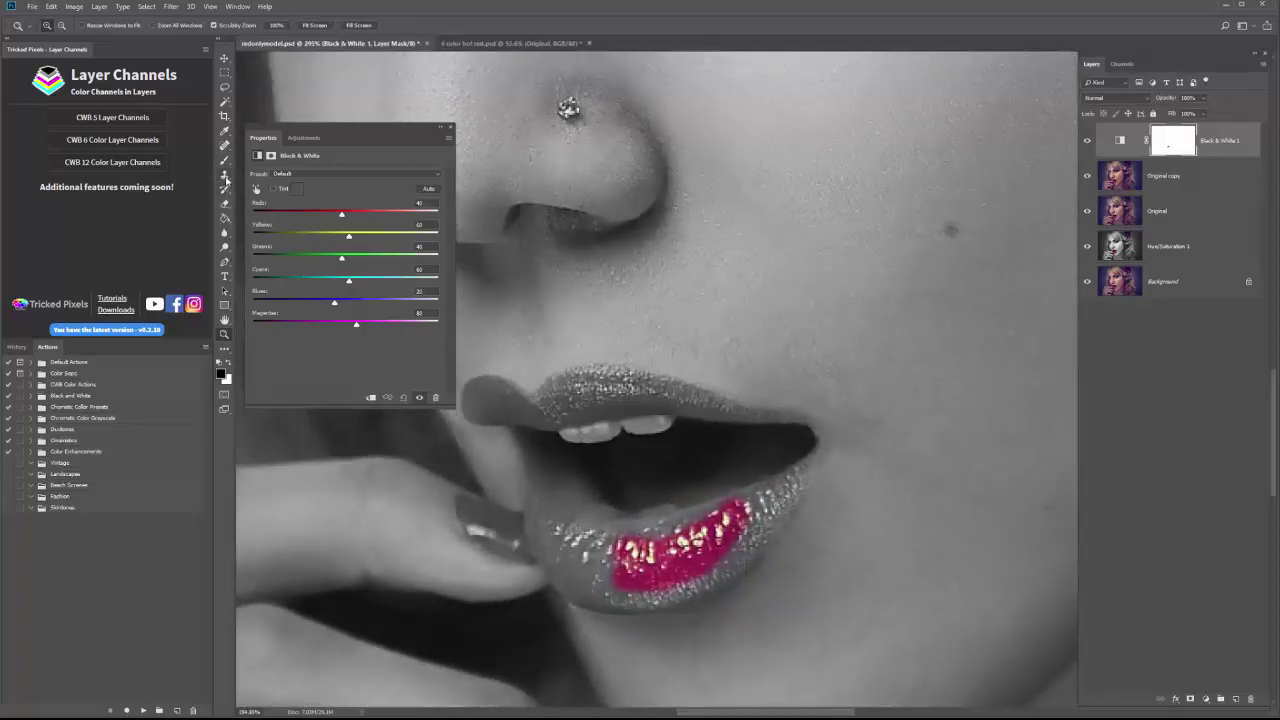
key(b)
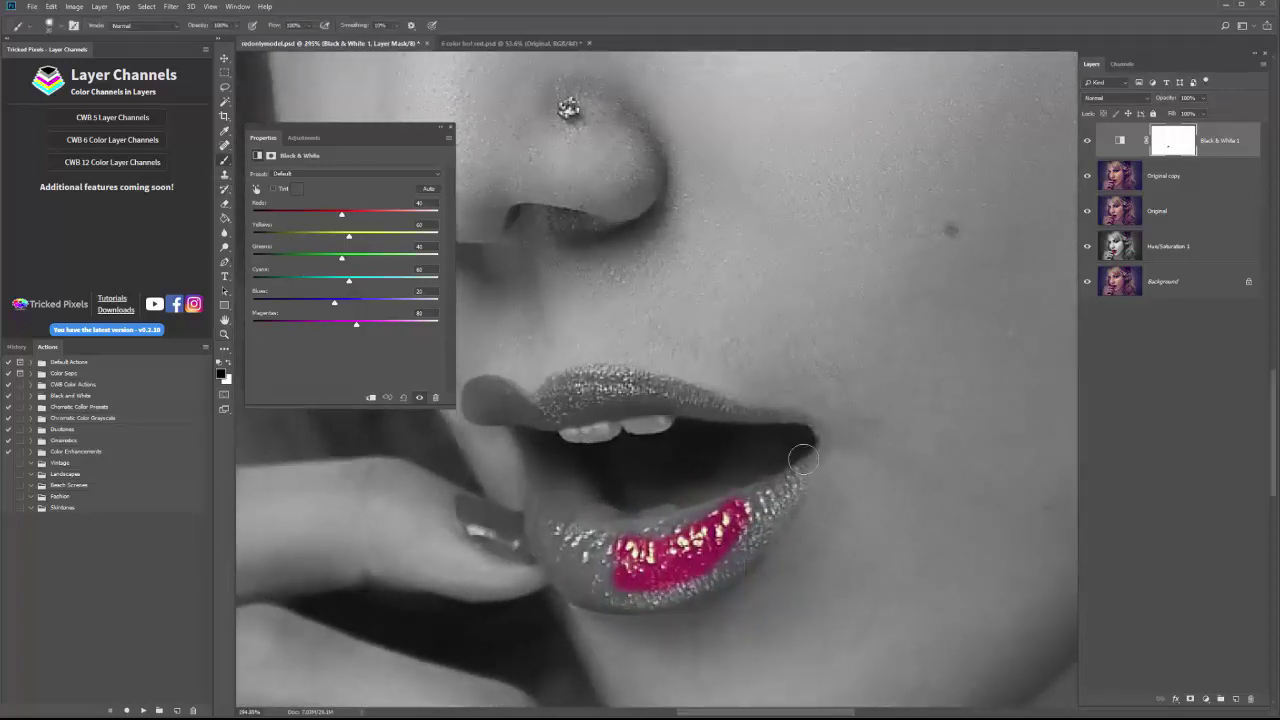
click(543, 480)
mouse_move(557, 485)
mouse_down()
mouse_move(610, 532)
mouse_move(573, 483)
mouse_move(645, 548)
mouse_move(627, 535)
mouse_move(738, 510)
mouse_move(735, 520)
mouse_up()
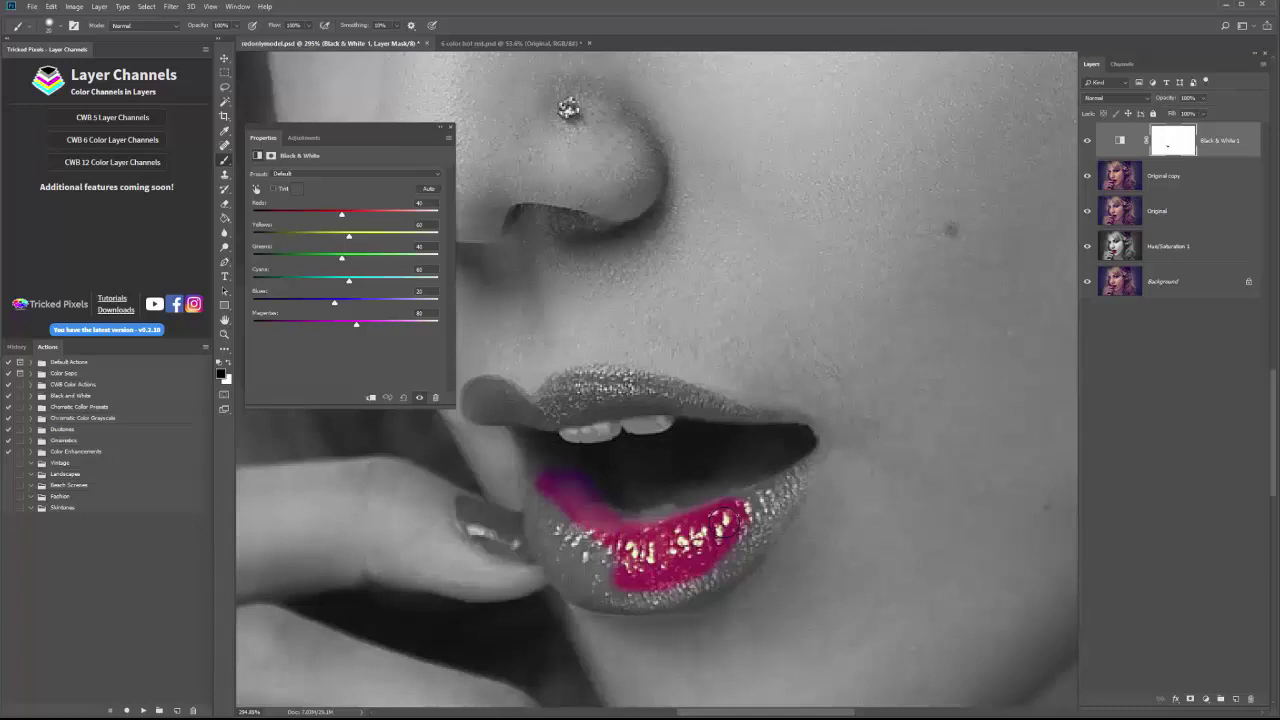
Paint black on the mask across the rest of the lower lip's body to bring back its red color
right_click(742, 516)
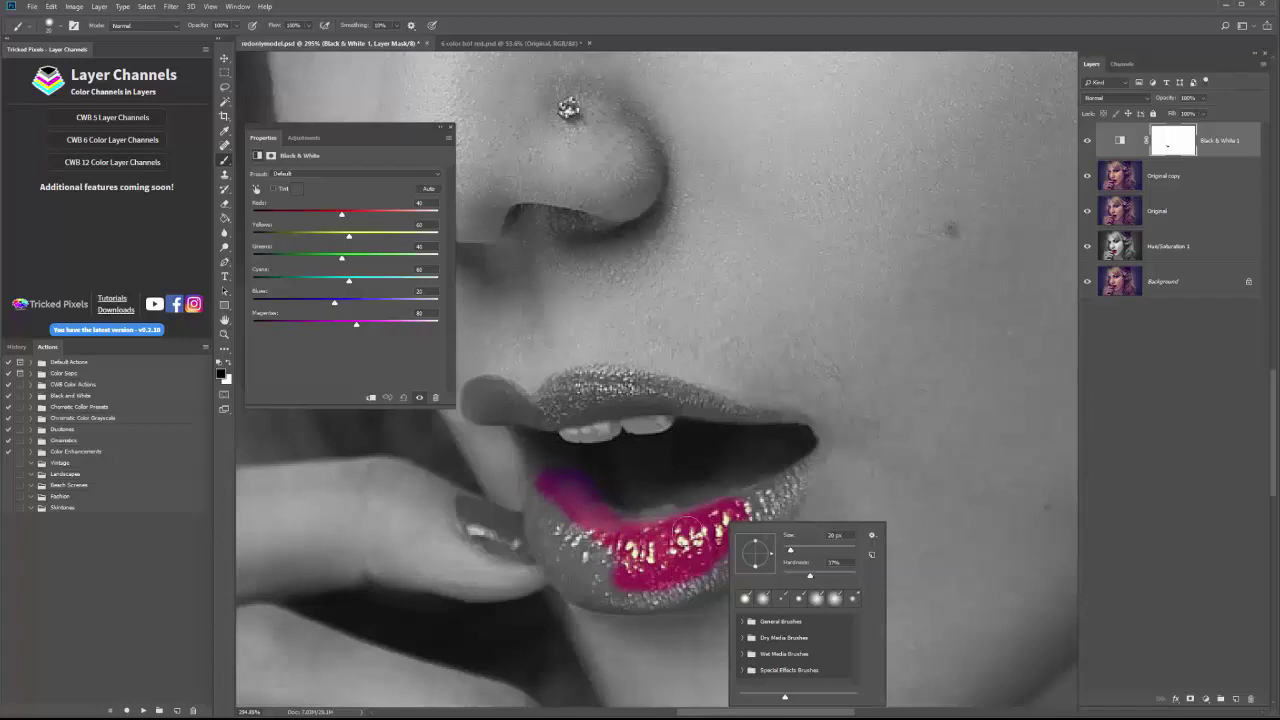
click(626, 556)
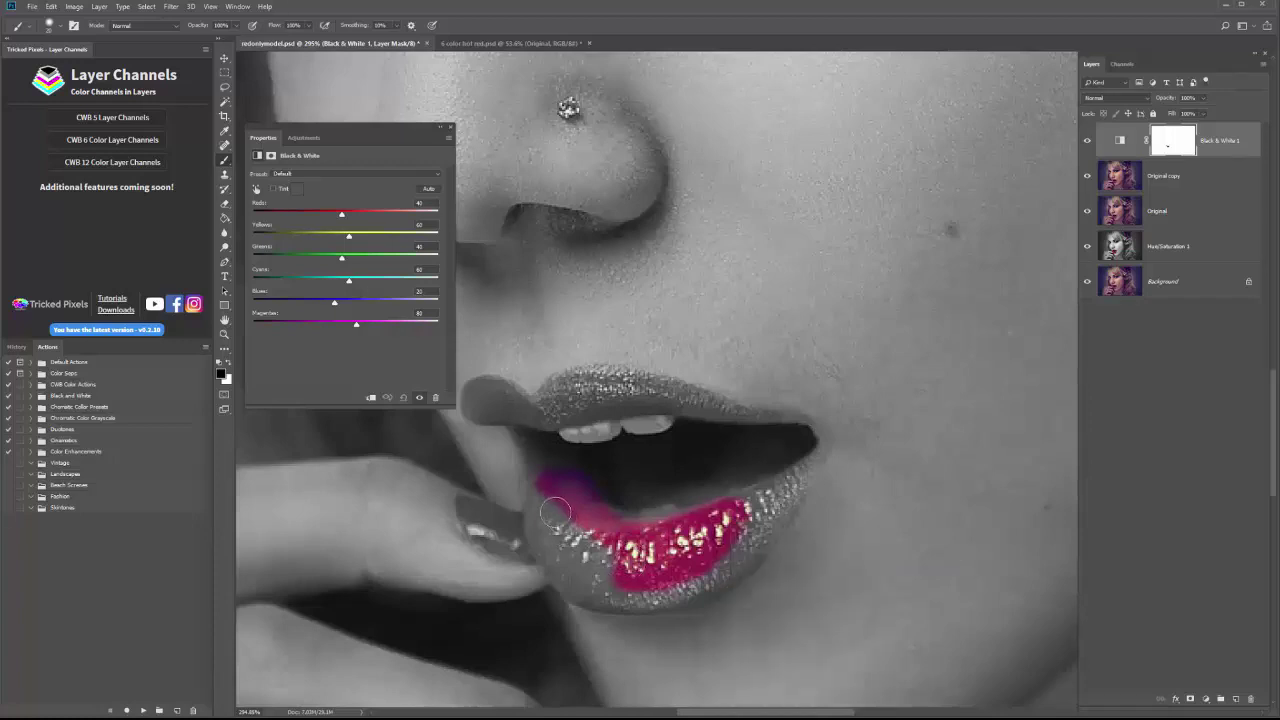
mouse_move(560, 516)
mouse_down()
mouse_move(593, 557)
mouse_move(631, 567)
mouse_move(558, 544)
mouse_move(584, 583)
mouse_up()
mouse_move(617, 585)
mouse_down()
mouse_move(733, 553)
mouse_move(782, 482)
mouse_move(749, 496)
mouse_move(710, 534)
mouse_move(792, 496)
mouse_move(708, 585)
mouse_move(608, 577)
mouse_up()
mouse_move(542, 490)
mouse_down()
mouse_move(550, 560)
mouse_move(581, 591)
mouse_move(624, 597)
mouse_move(613, 590)
mouse_up()
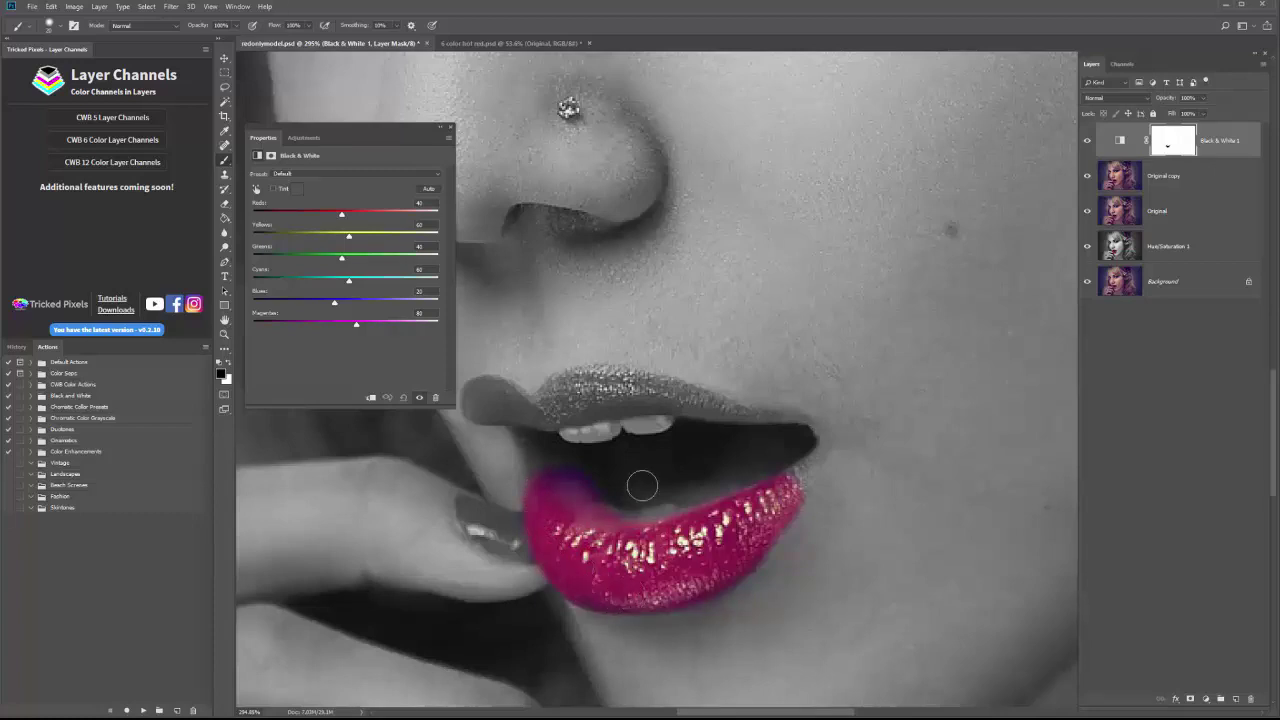
Extend the lower lip's revealed color out to both corners of the mouth using a smaller brush
key(z)
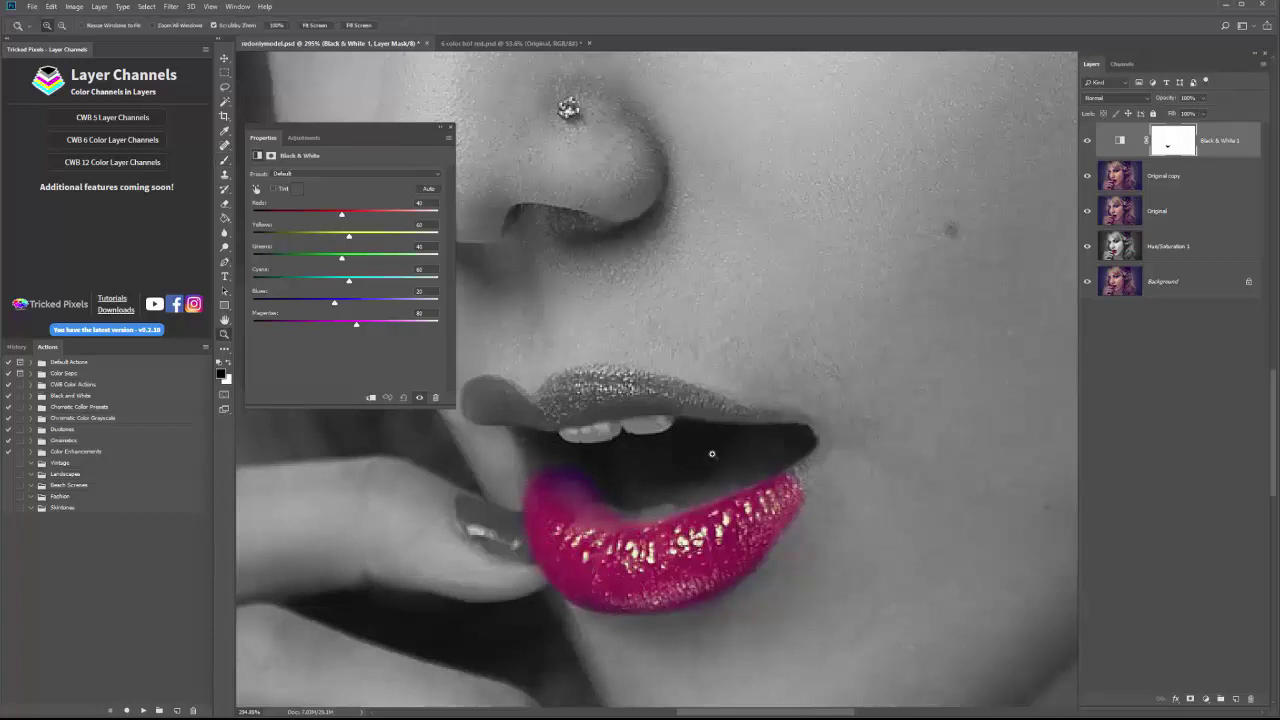
mouse_move(767, 450)
mouse_down()
mouse_move(699, 468)
mouse_move(755, 471)
mouse_up()
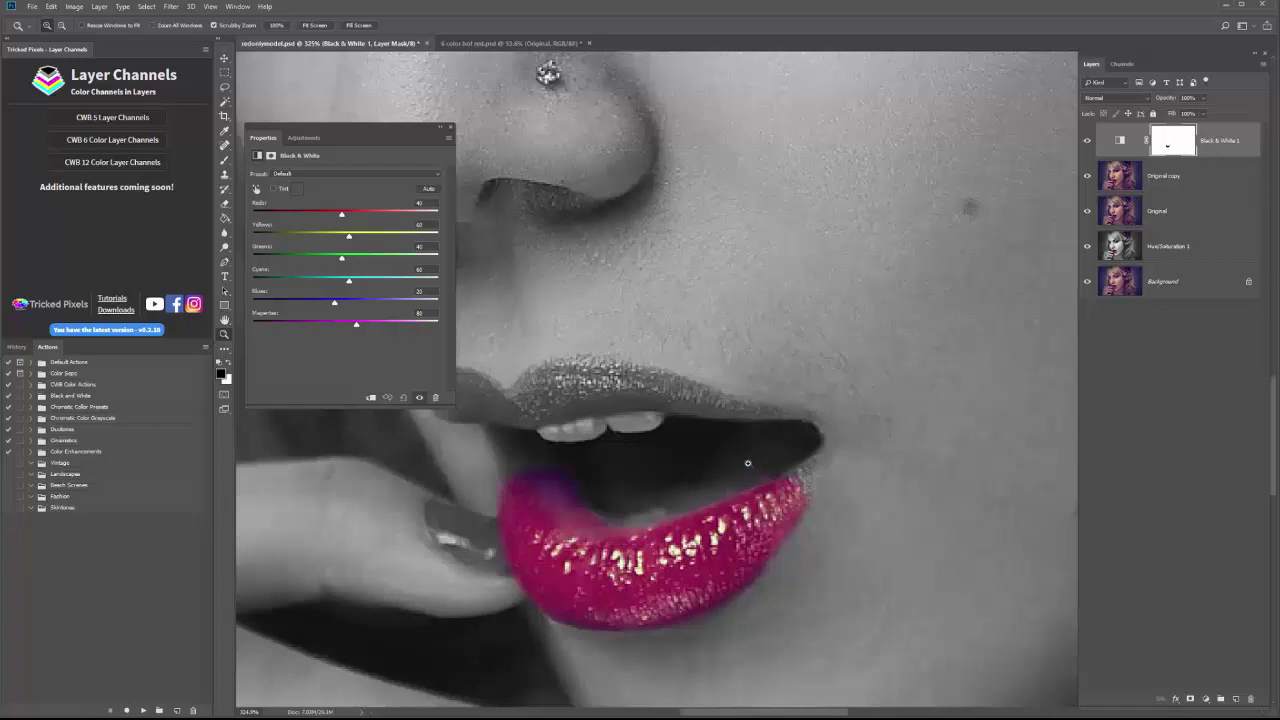
key(b)
right_click(767, 364)
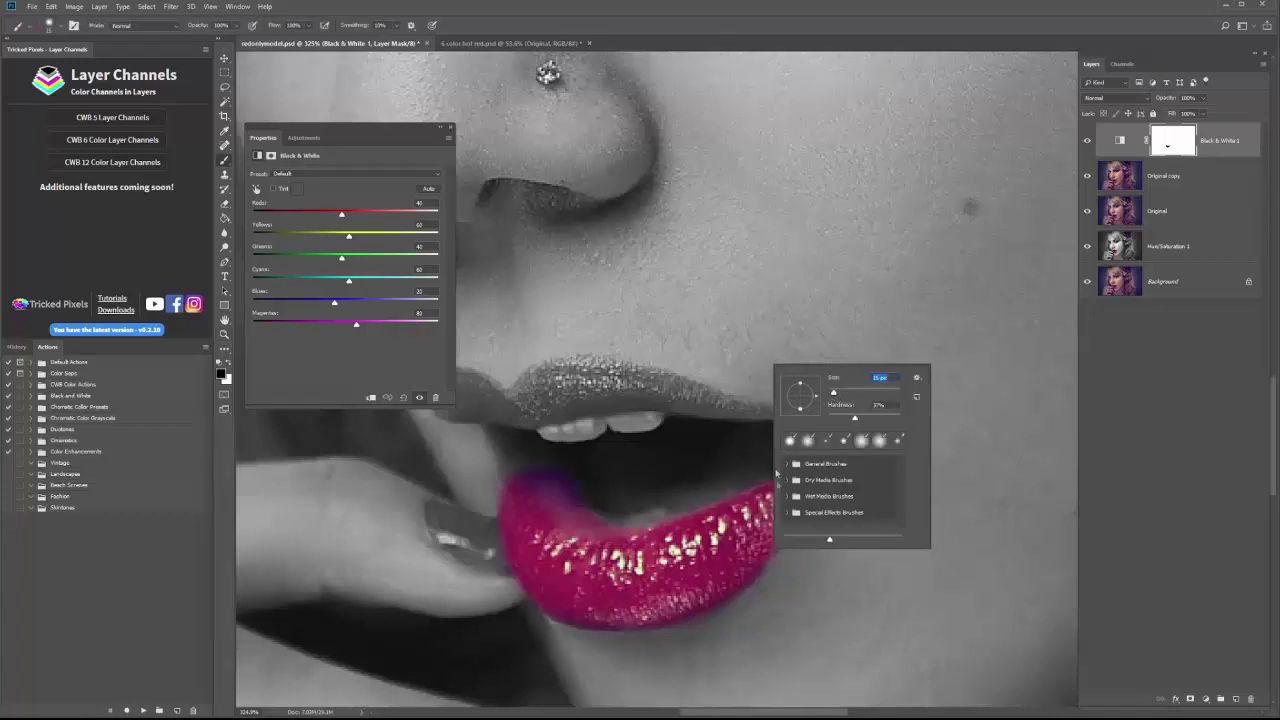
click(756, 518)
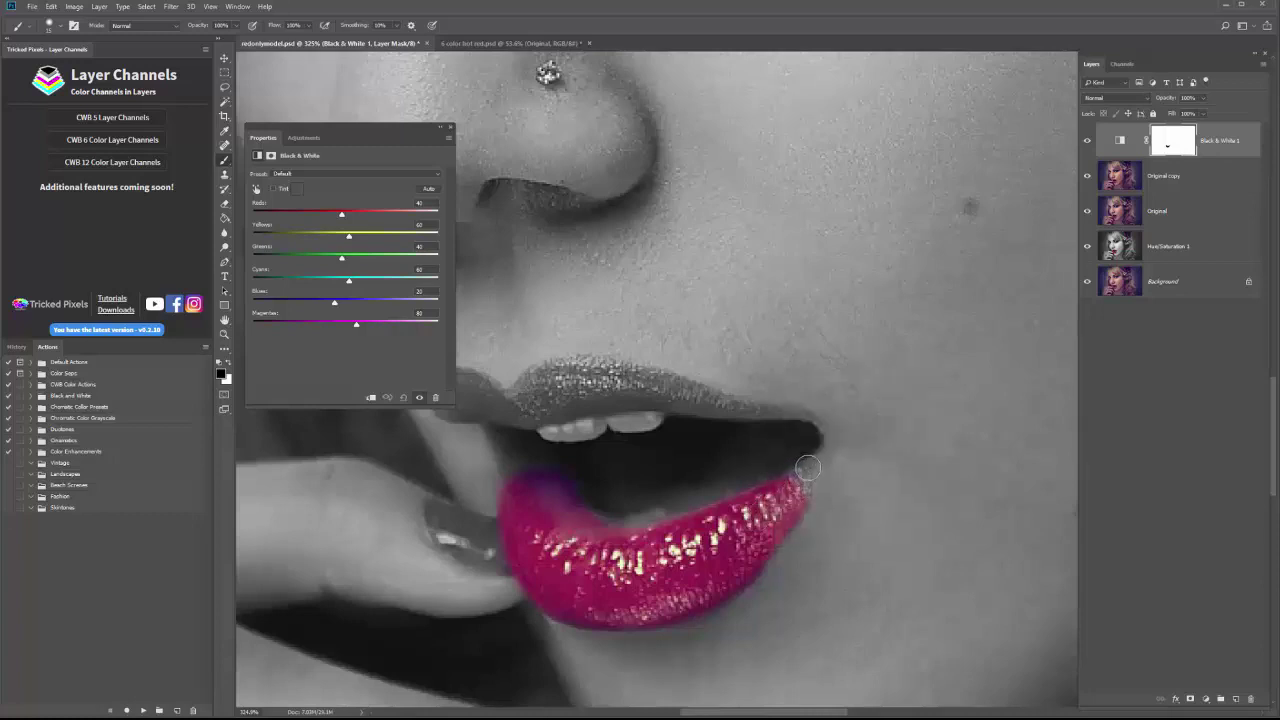
drag(813, 464, 790, 505)
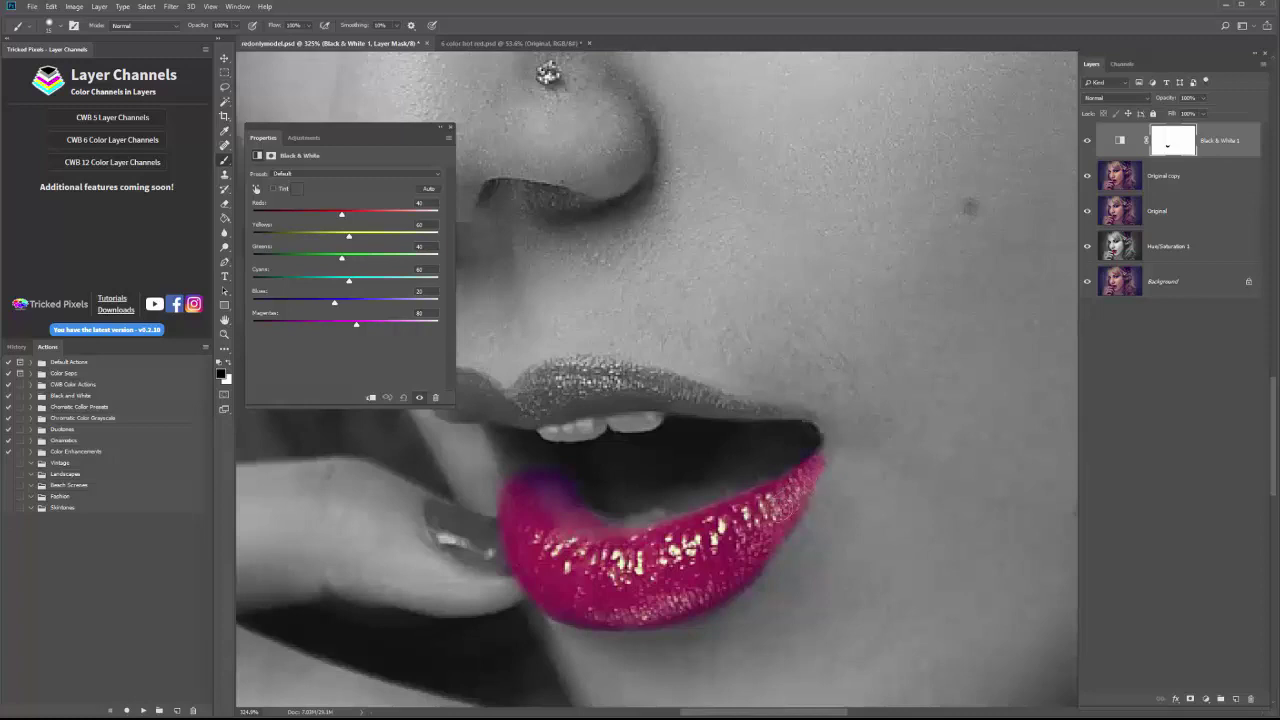
right_click(824, 446)
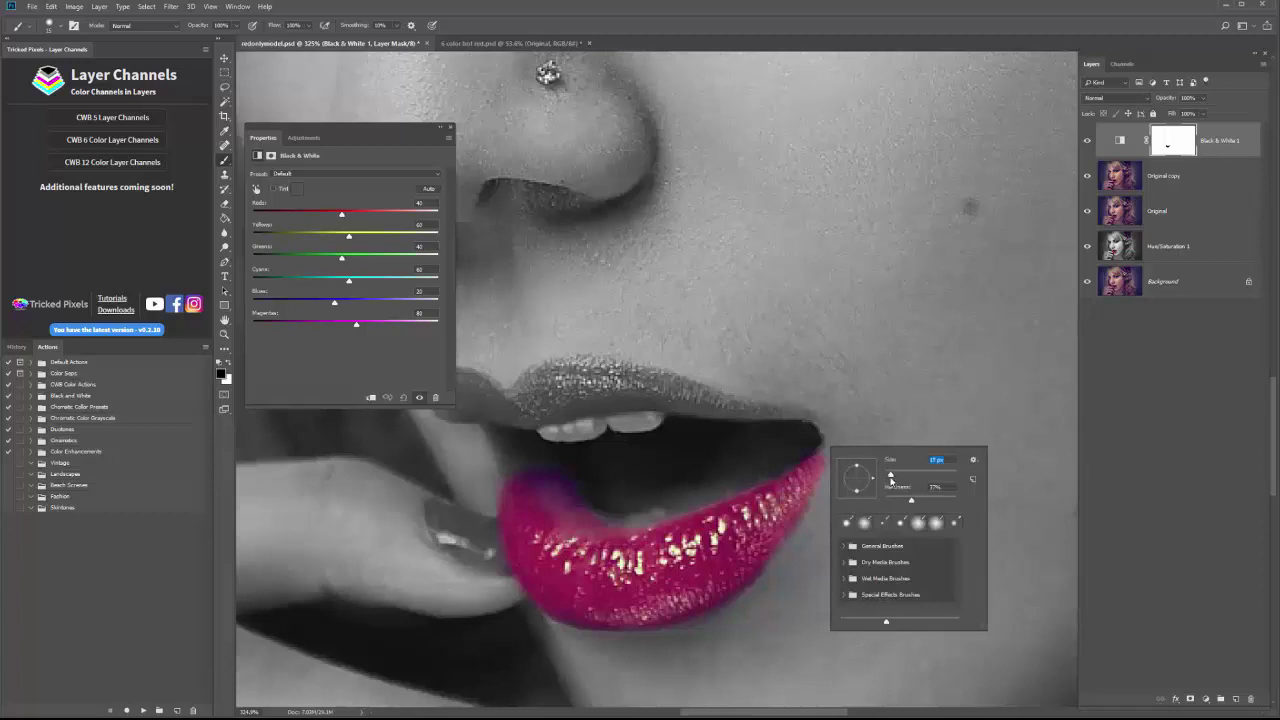
click(826, 443)
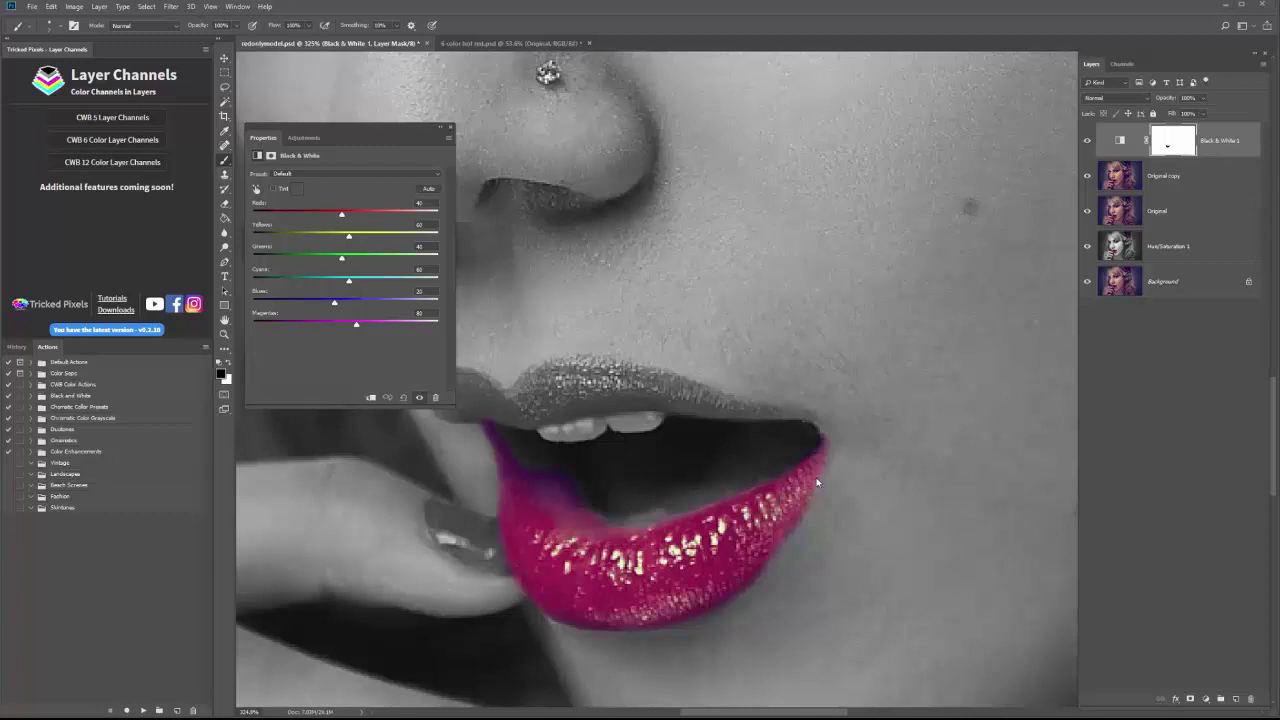
Reveal the red of the upper lip's left half and the adjacent fingernails on the mask, moving the adjustment settings clear of the image
right_click(557, 397)
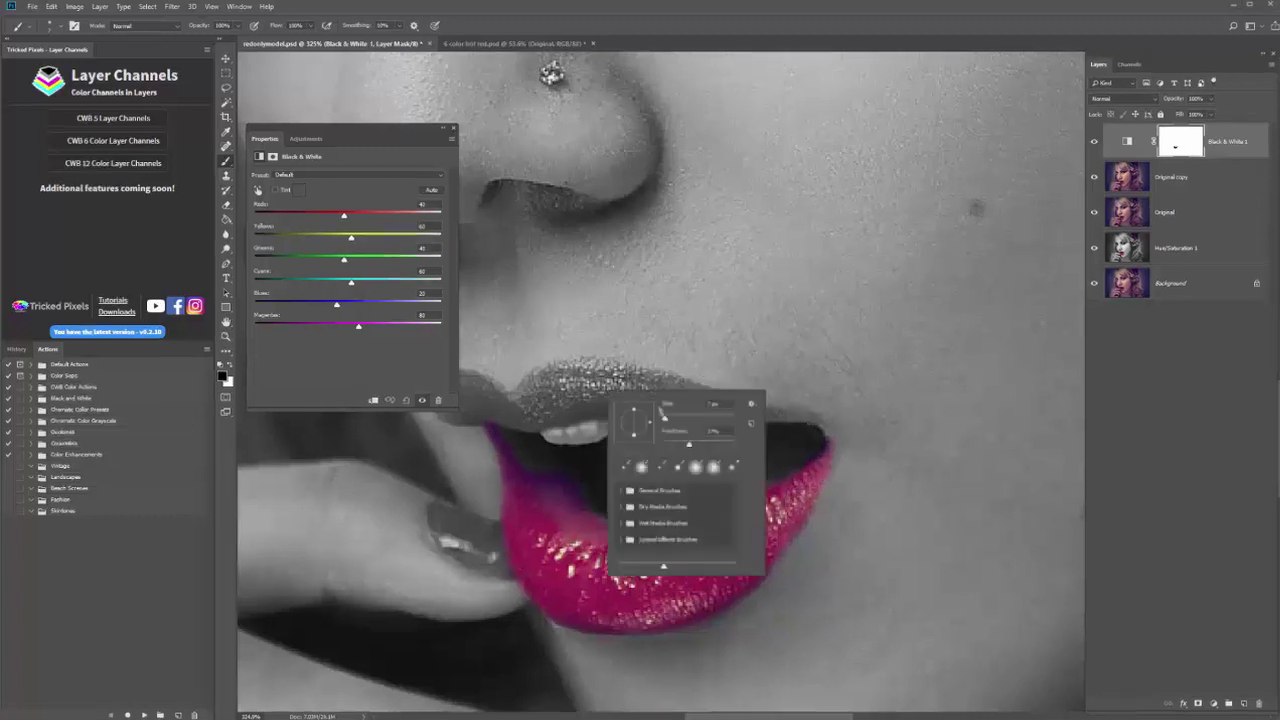
click(667, 419)
mouse_move(566, 404)
mouse_down()
mouse_move(551, 411)
mouse_move(637, 398)
mouse_move(535, 388)
mouse_move(640, 396)
mouse_up()
drag(414, 132, 337, 369)
mouse_move(440, 402)
mouse_down()
mouse_move(480, 390)
mouse_move(512, 408)
mouse_move(542, 398)
mouse_move(459, 414)
mouse_move(532, 418)
mouse_up()
right_click(514, 408)
click(580, 436)
mouse_move(445, 518)
mouse_down()
mouse_move(477, 561)
mouse_move(438, 512)
mouse_move(498, 533)
mouse_up()
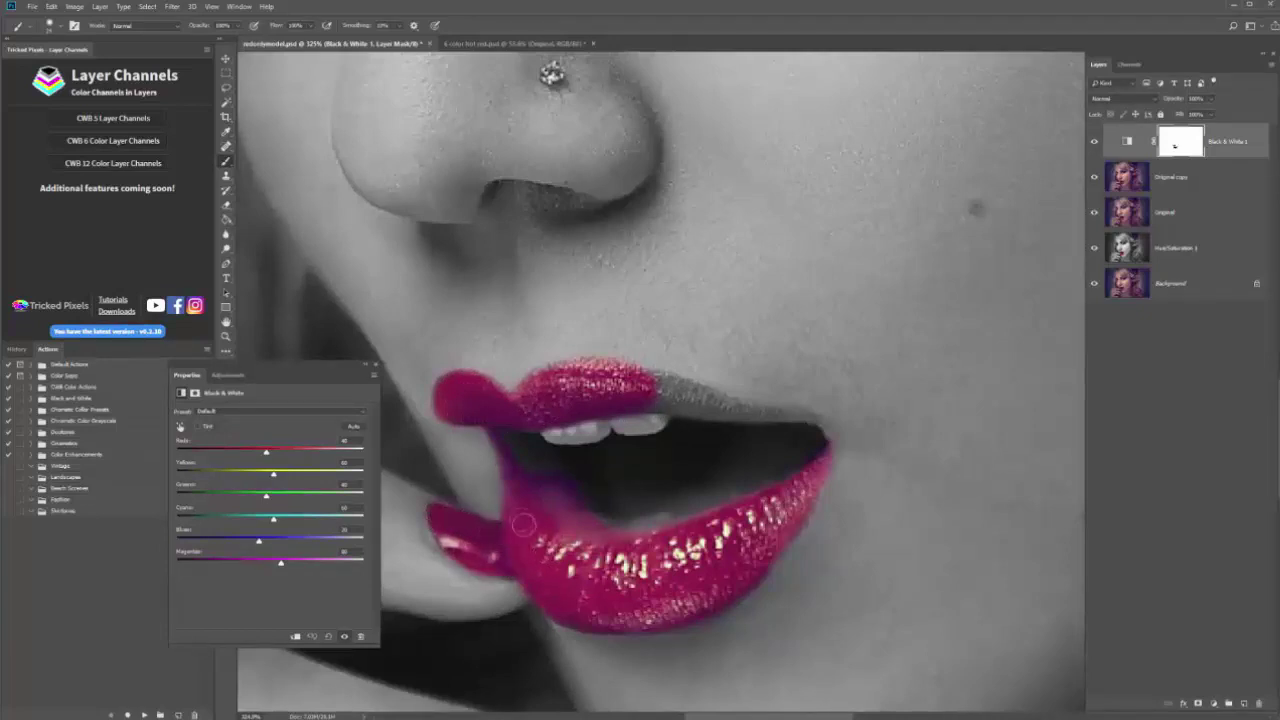
mouse_move(293, 372)
mouse_down()
mouse_move(202, 429)
mouse_move(140, 436)
mouse_up()
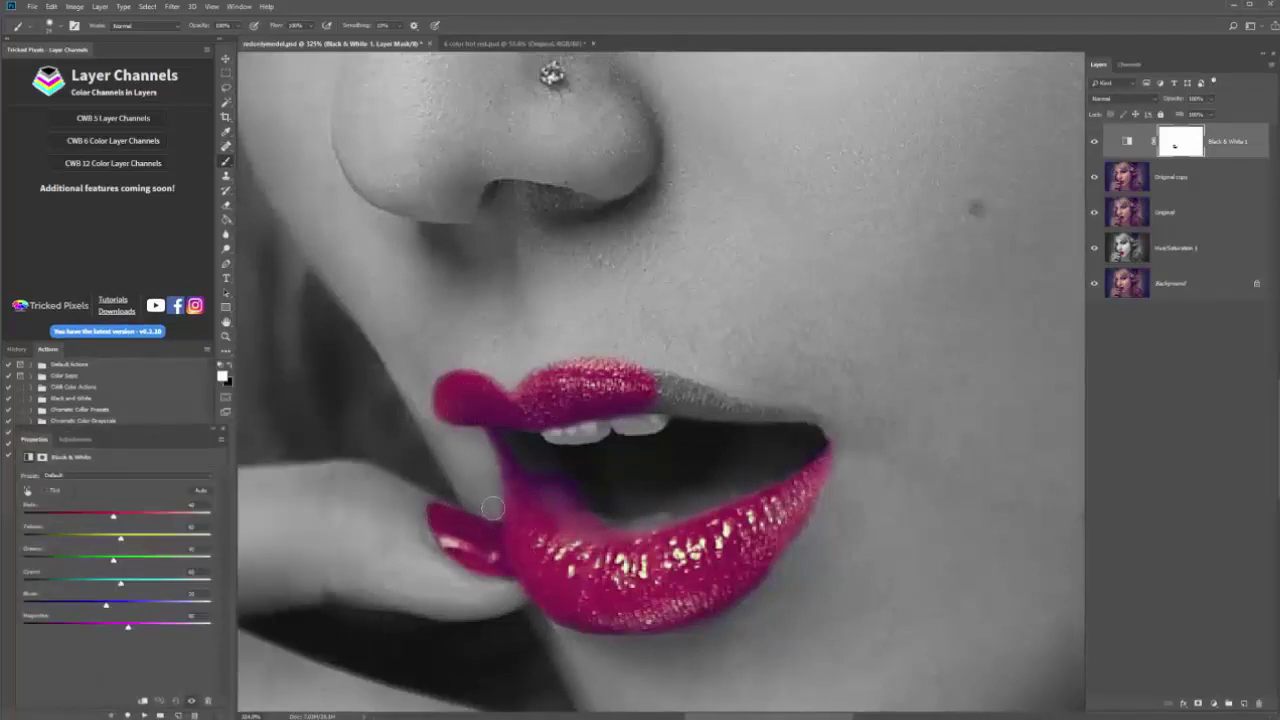
Paint the remaining right half of the upper lip on the mask to complete its red color
mouse_move(660, 400)
mouse_down()
mouse_move(748, 432)
mouse_move(844, 400)
mouse_move(767, 414)
mouse_move(809, 421)
mouse_move(764, 413)
mouse_move(807, 418)
mouse_move(804, 402)
mouse_move(818, 444)
mouse_up()
right_click(752, 430)
key(x)
key(x)
drag(761, 410, 699, 391)
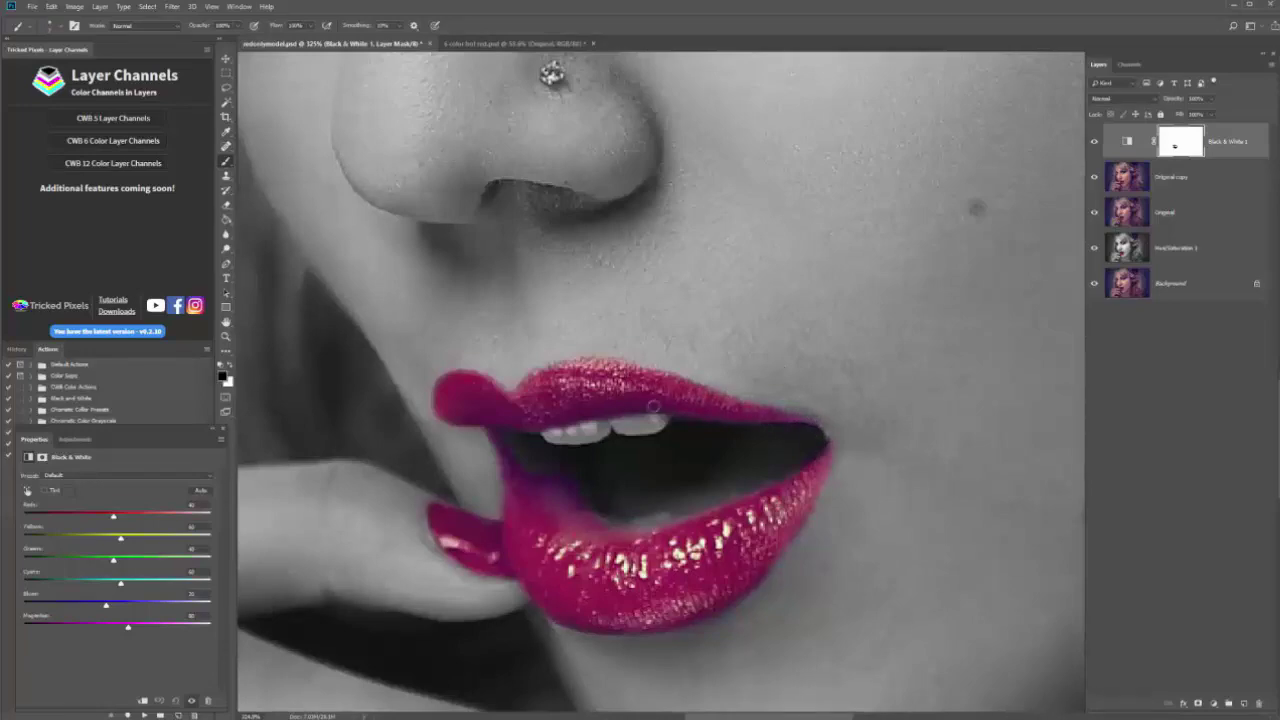
Reveal the color of the model's eye beside the hair, including its lashes and eyeliner, by painting black on the mask
key(z)
key(ctrl+0)
drag(687, 304, 741, 345)
key(b)
right_click(741, 408)
drag(804, 437, 814, 437)
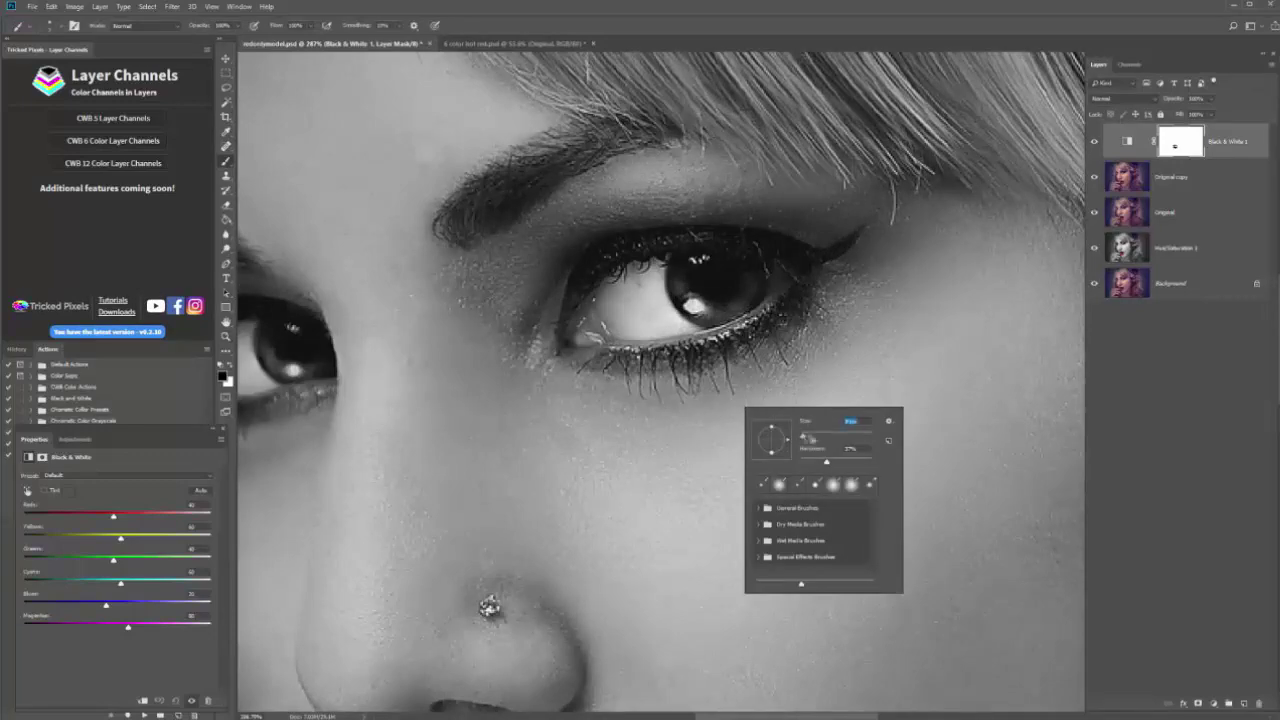
mouse_move(820, 262)
mouse_down()
mouse_move(710, 350)
mouse_move(588, 332)
mouse_move(706, 272)
mouse_move(745, 296)
mouse_up()
Paint black on the mask over the other eye to reveal its color as well
key(z)
drag(606, 467, 580, 464)
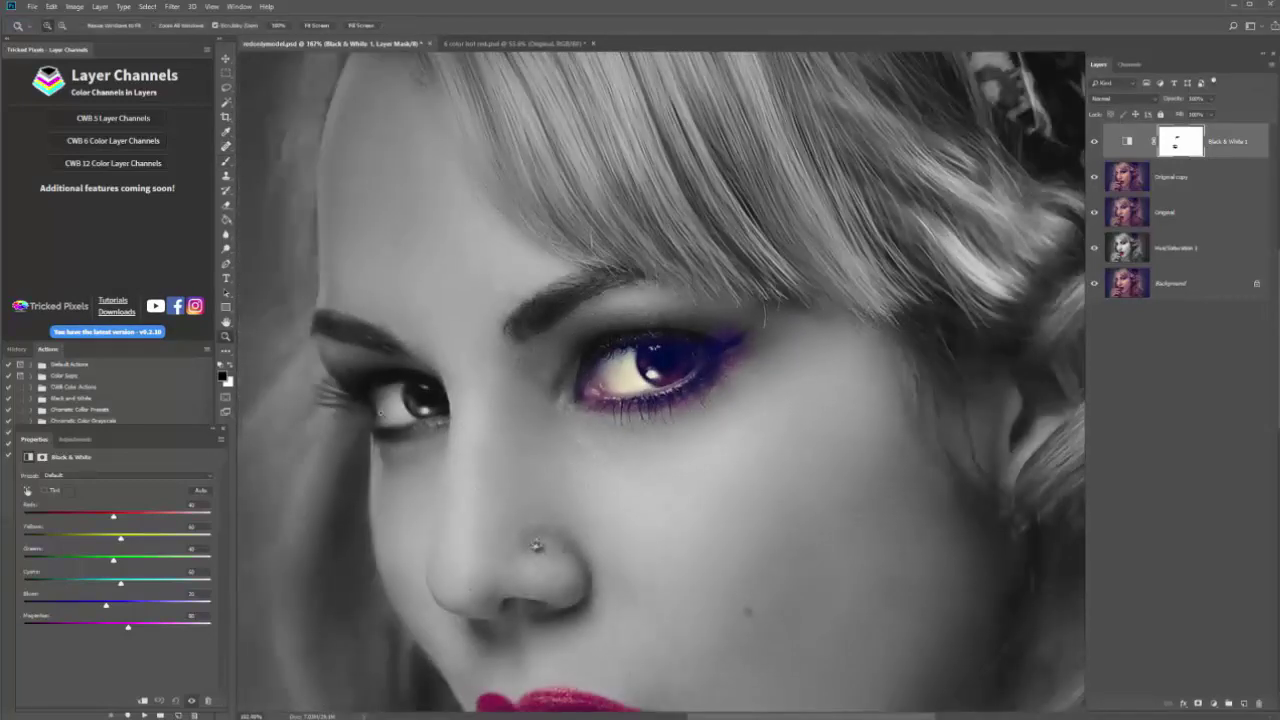
mouse_move(392, 422)
mouse_down()
mouse_move(501, 430)
mouse_move(417, 419)
mouse_move(408, 405)
mouse_up()
key(b)
Refine the mask at the first eye's outer corner, painting white to remove color that spills above the eyeliner wing
key(z)
drag(868, 412, 827, 431)
click(826, 430)
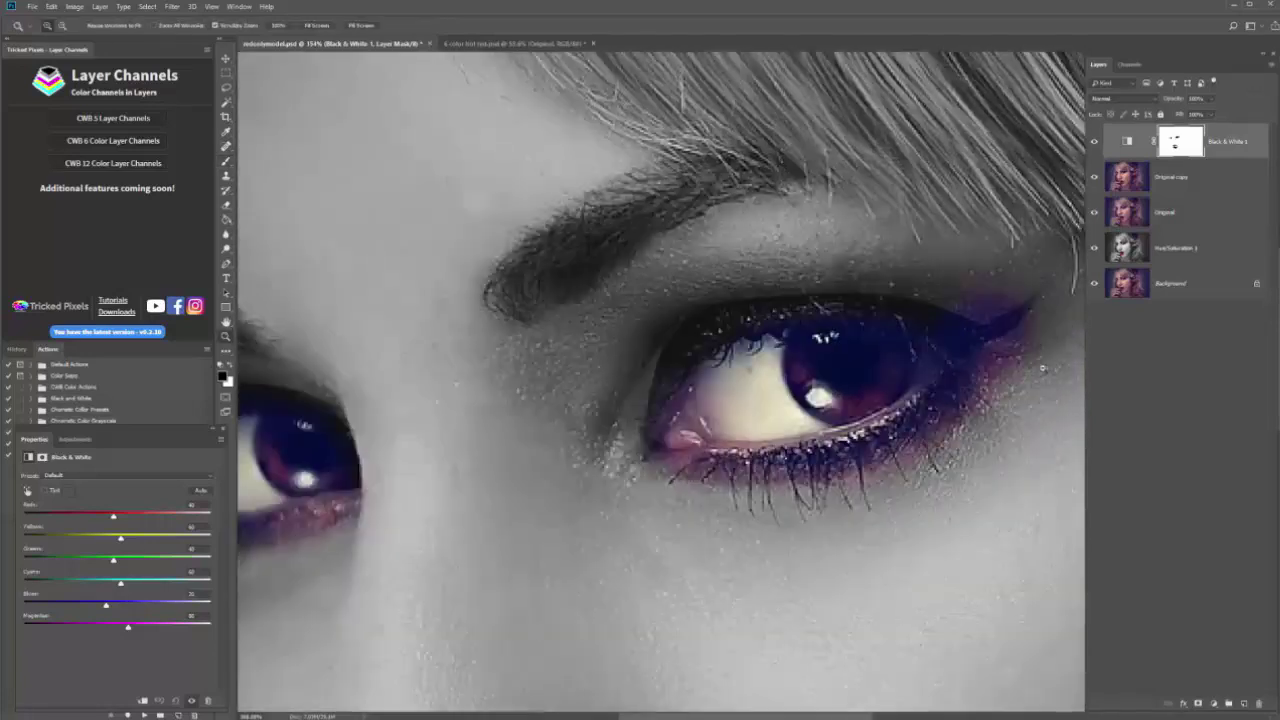
key(b)
right_click(1022, 418)
drag(1041, 335, 1023, 353)
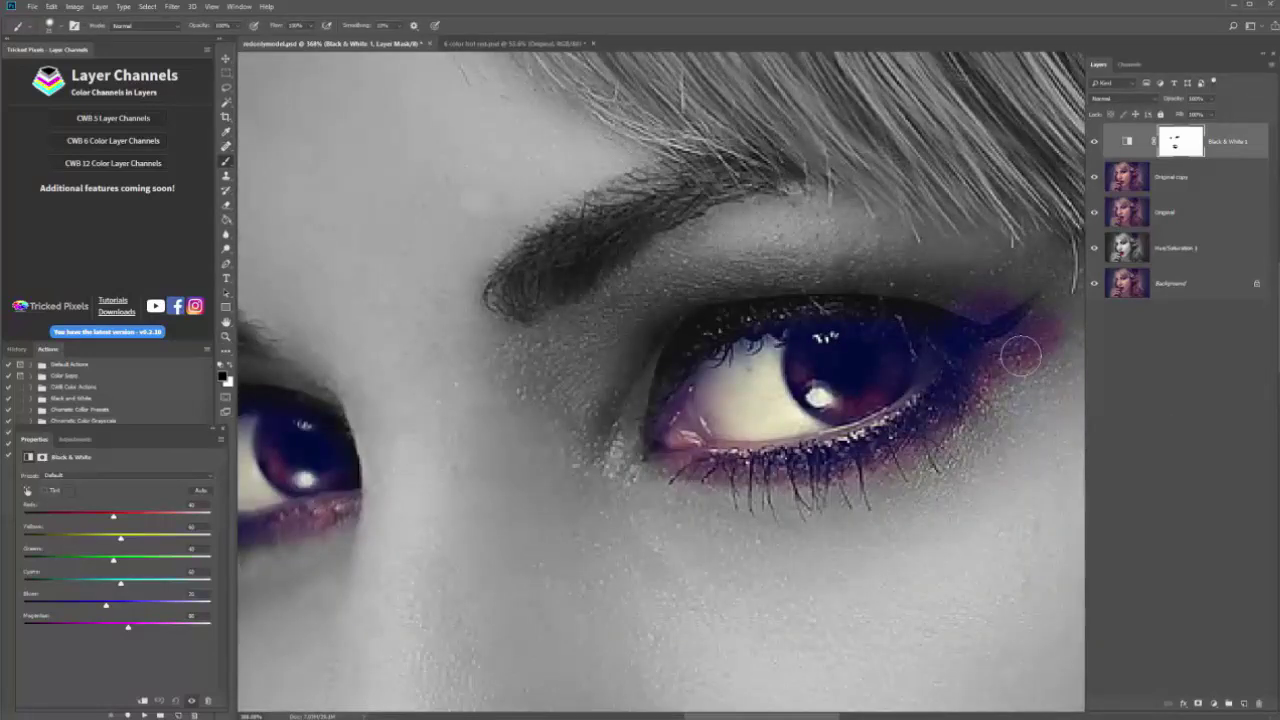
key(x)
drag(1010, 292, 985, 306)
key(z)
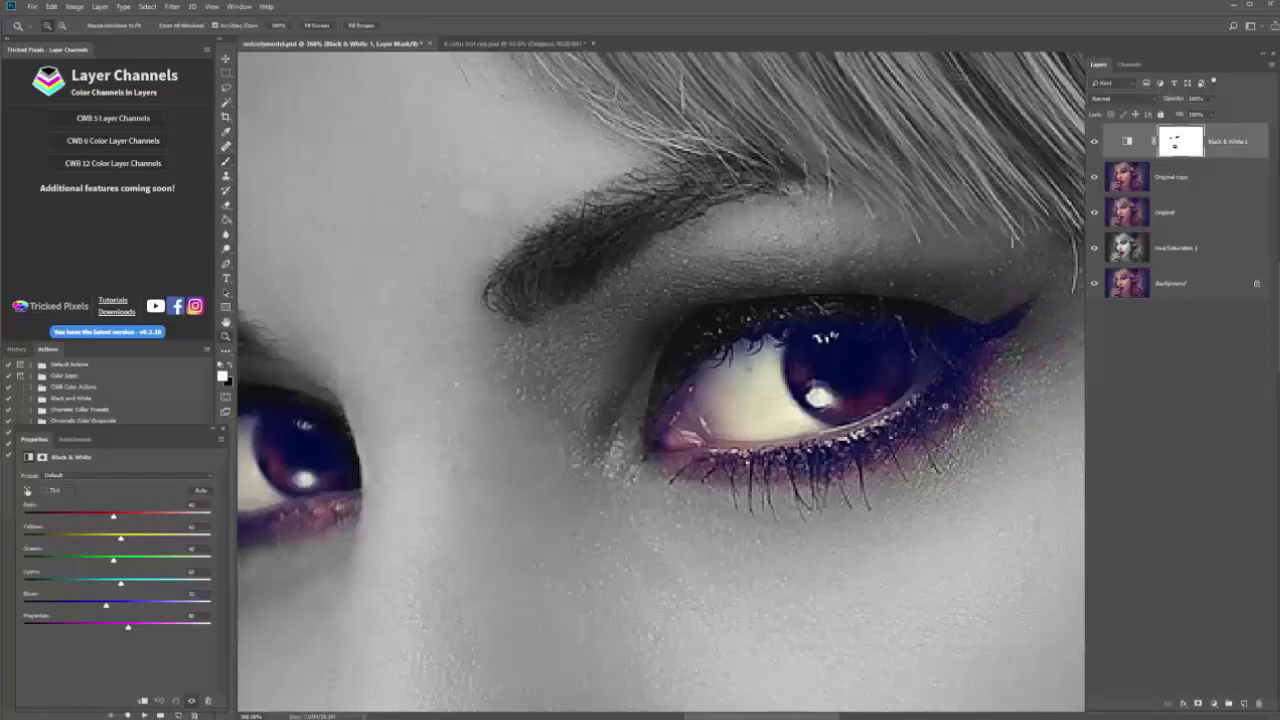
Paint black on the mask over the hair flower to reveal its red and blue color, following the petal edges
drag(865, 440, 788, 430)
mouse_move(840, 218)
mouse_down()
mouse_move(895, 208)
mouse_move(753, 208)
mouse_move(707, 252)
mouse_up()
key(b)
right_click(745, 250)
mouse_move(810, 282)
mouse_down()
mouse_move(742, 177)
mouse_move(662, 178)
mouse_move(640, 120)
mouse_move(636, 222)
mouse_move(730, 289)
mouse_move(625, 250)
mouse_move(602, 188)
mouse_move(845, 105)
mouse_move(871, 119)
mouse_move(881, 228)
mouse_move(795, 286)
mouse_move(746, 320)
mouse_up()
click(788, 208)
key(x)
right_click(778, 298)
mouse_move(836, 282)
mouse_down()
mouse_move(862, 362)
mouse_move(800, 413)
mouse_move(729, 347)
mouse_up()
mouse_move(884, 258)
mouse_down()
mouse_move(923, 254)
mouse_move(905, 202)
mouse_move(915, 248)
mouse_move(909, 148)
mouse_move(890, 157)
mouse_move(907, 131)
mouse_up()
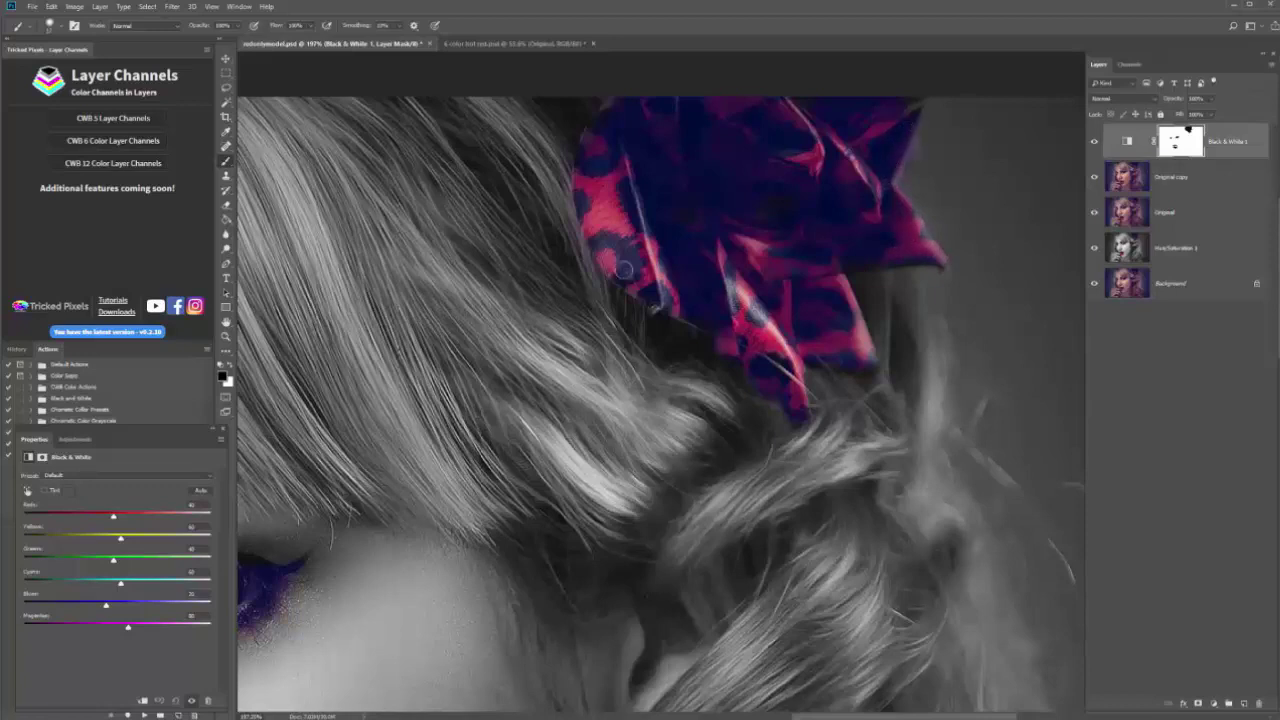
key(z)
drag(792, 315, 700, 322)
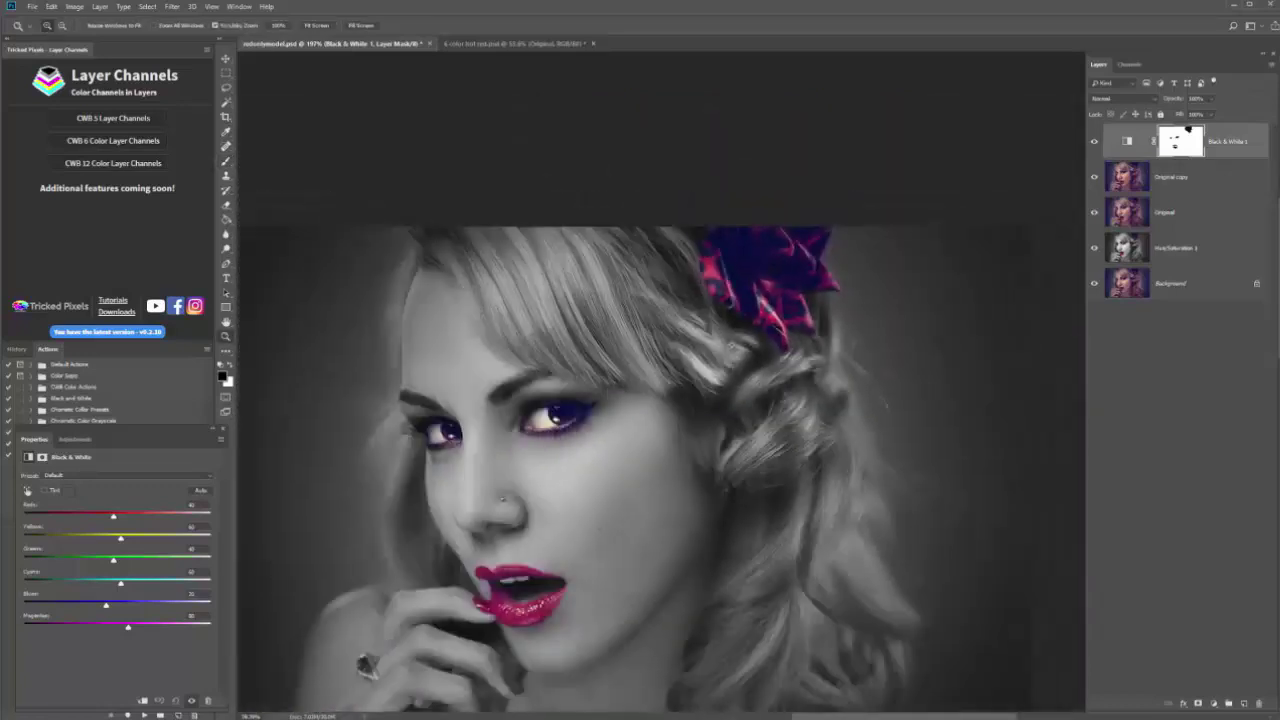
Display the Black & White layer's mask on its own to inspect the painted lip area
mouse_move(520, 575)
mouse_down()
mouse_move(677, 466)
mouse_move(664, 471)
mouse_up()
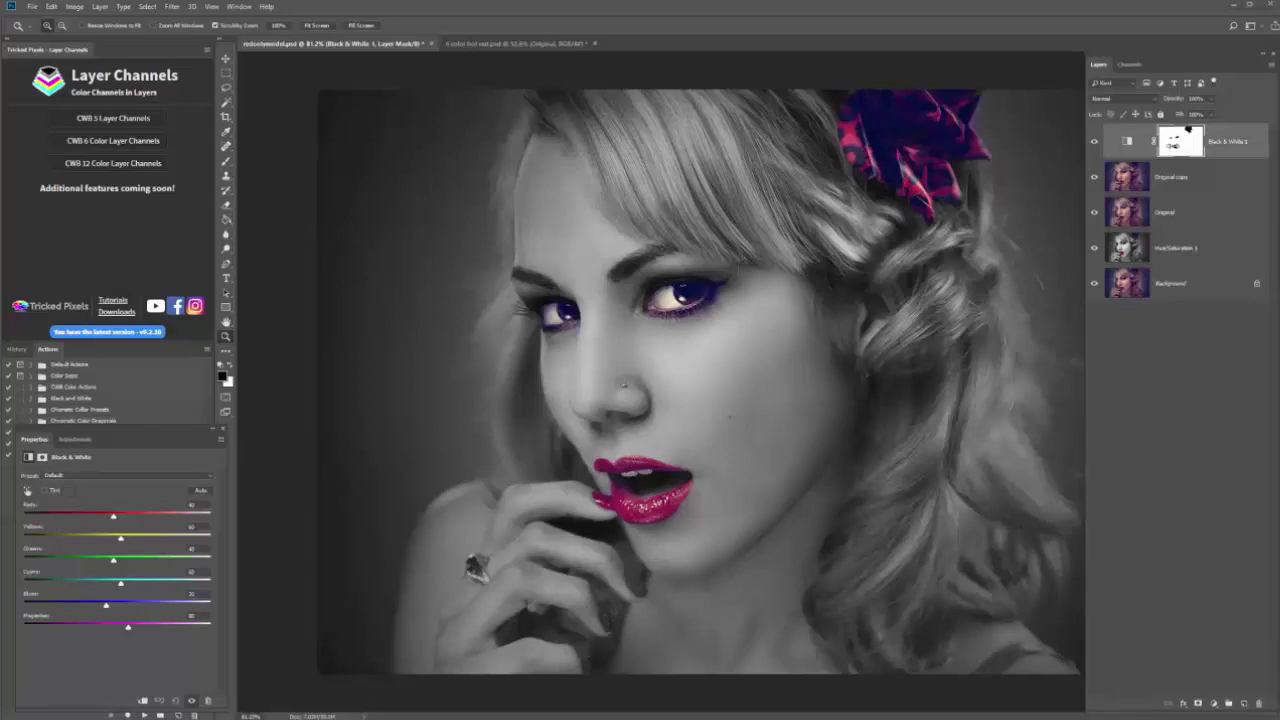
key(alt)
alt+click(1177, 144)
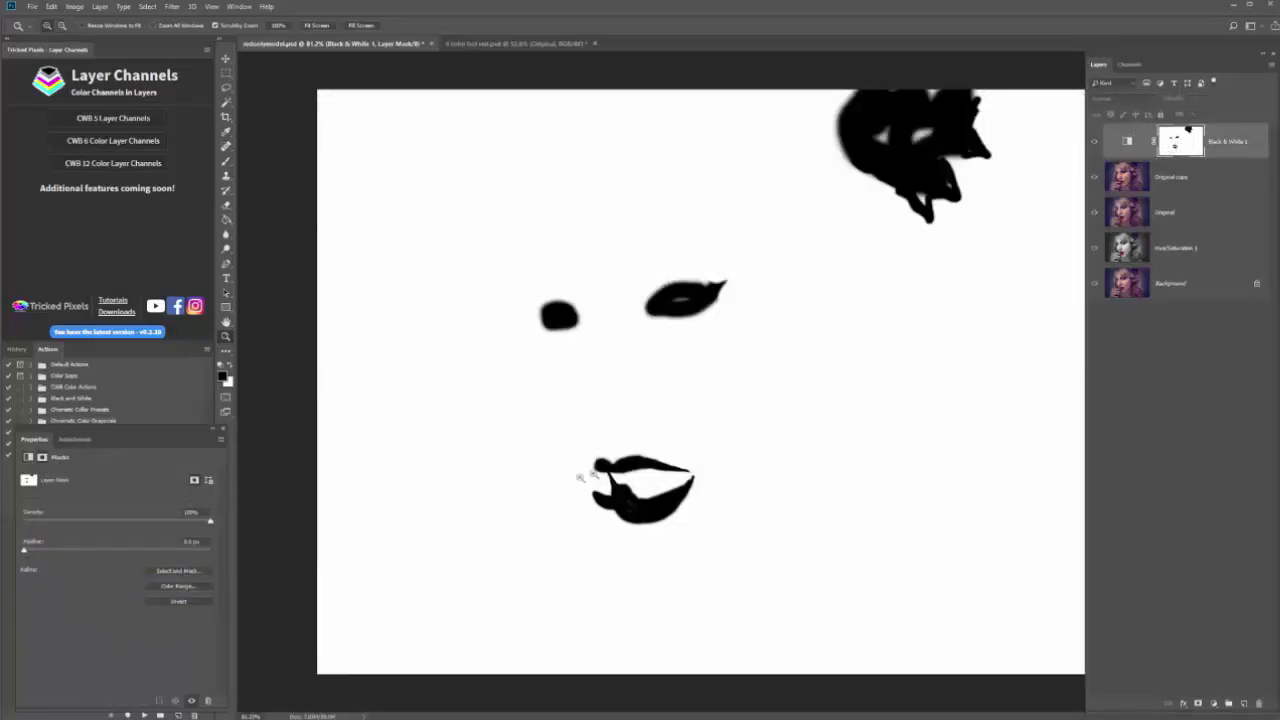
drag(623, 495, 666, 518)
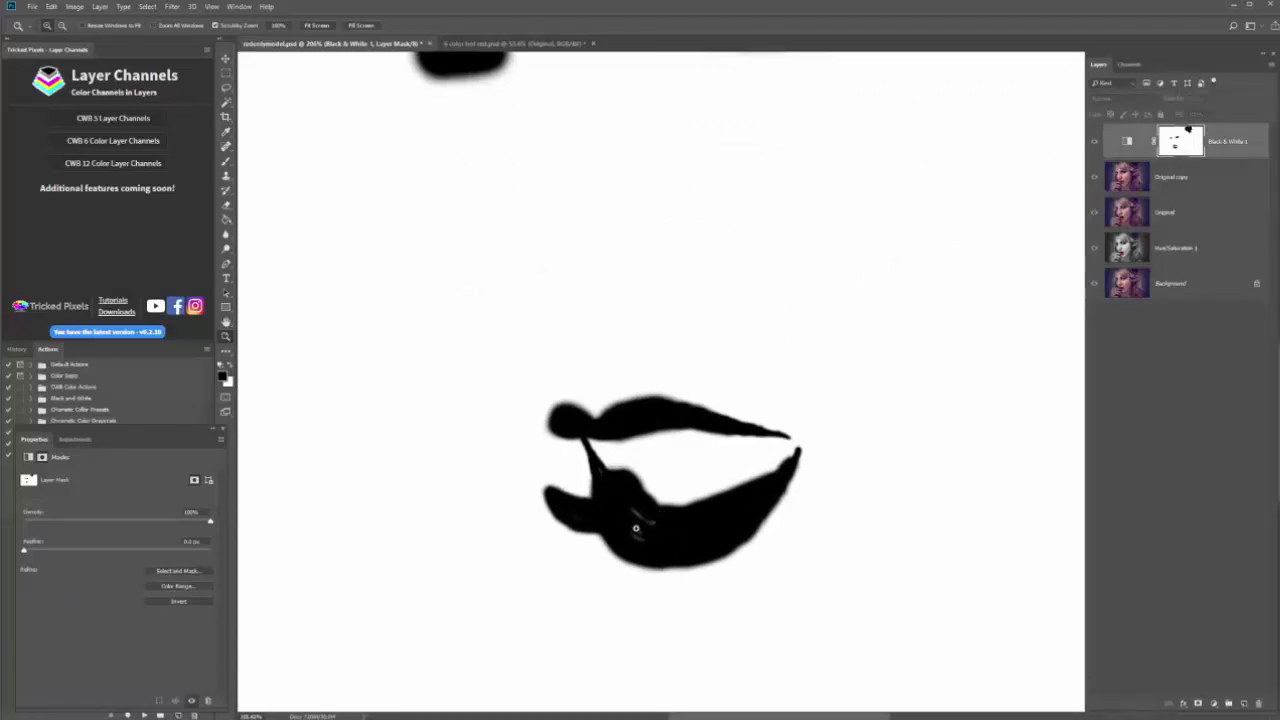
Paint black over the light gaps inside the lower lip on the mask and return to the image view
click(226, 163)
click(258, 163)
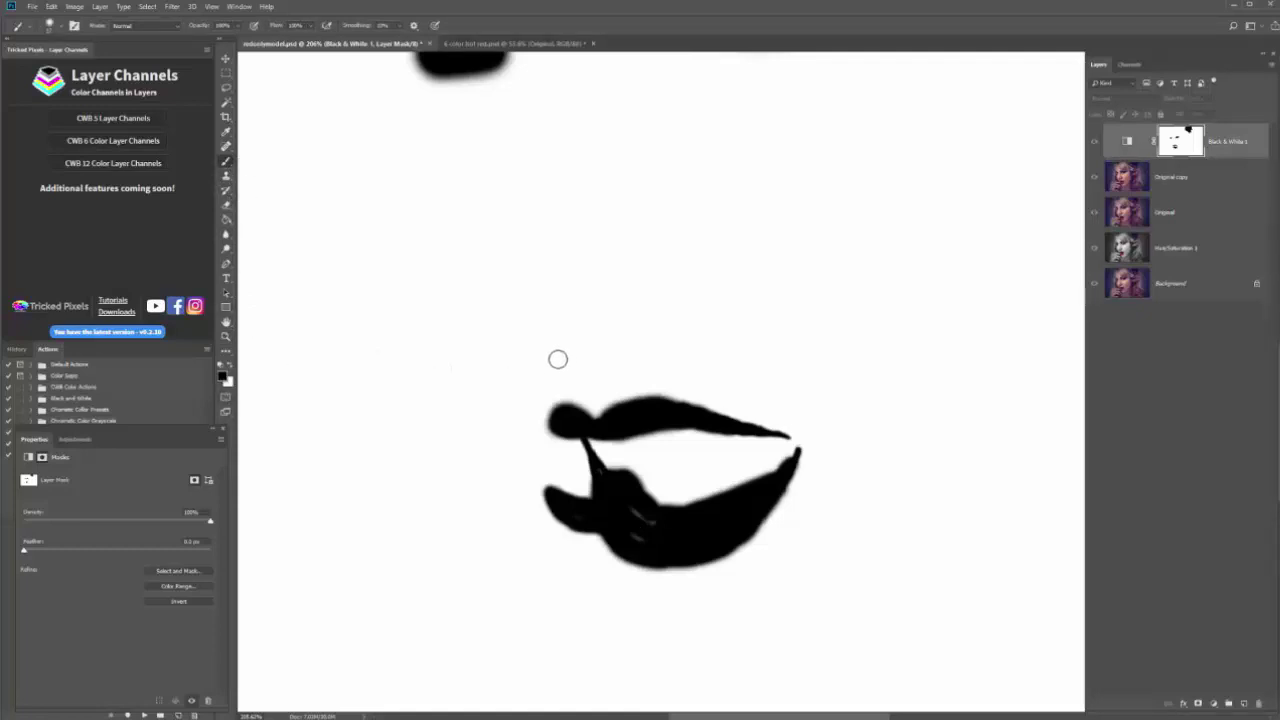
key(x)
key(x)
key(x)
key(x)
drag(634, 508, 642, 535)
key(x)
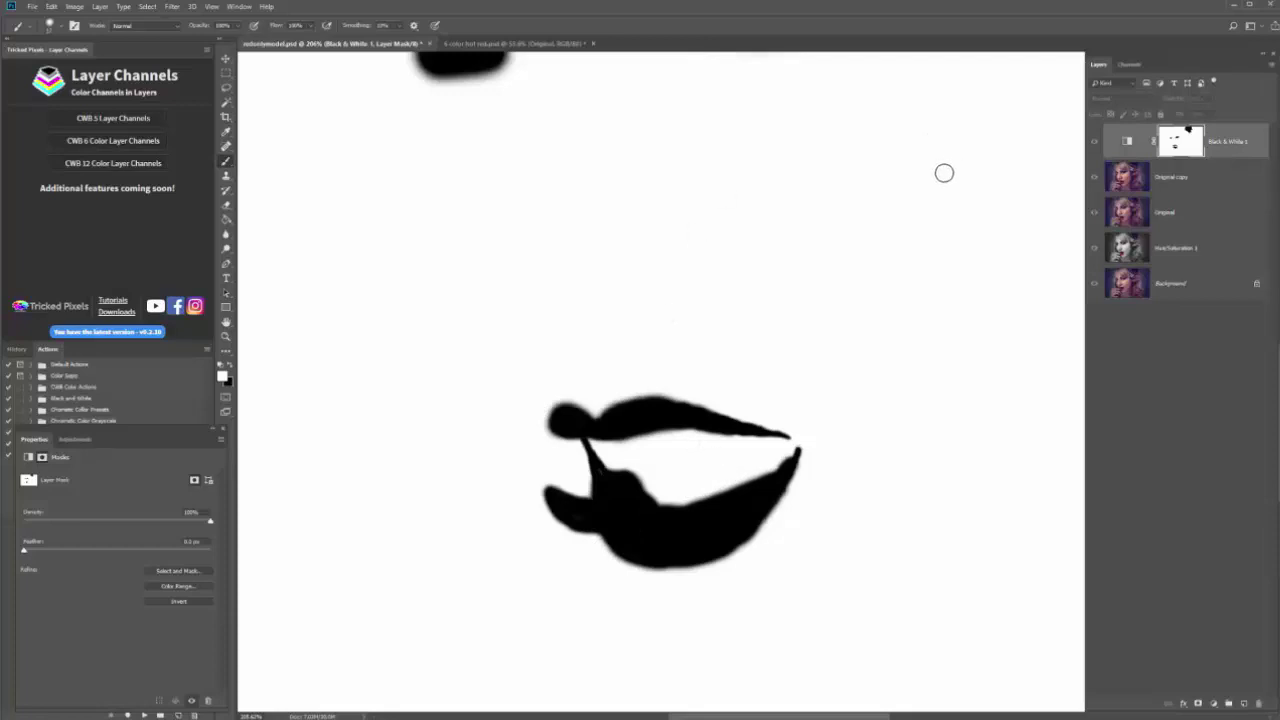
click(1127, 141)
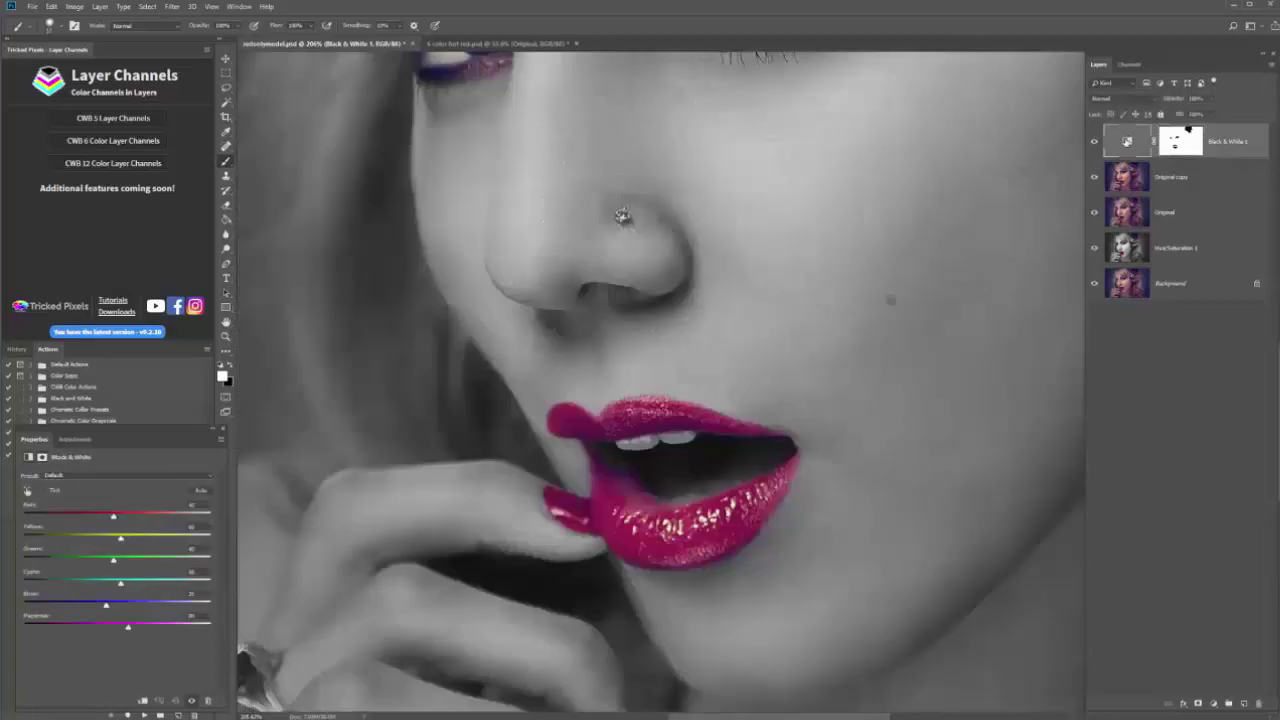
Add a Hue/Saturation adjustment layer above the Black & White layer and place its settings beside the portrait
key(z)
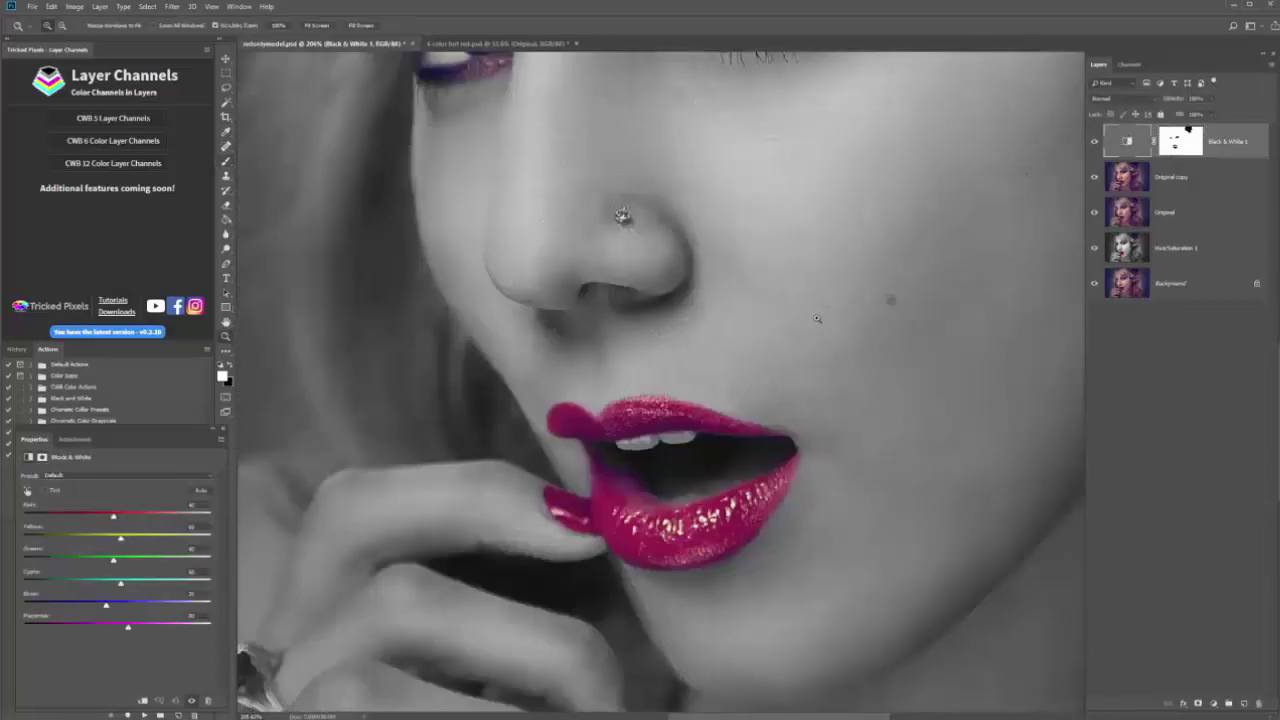
drag(839, 272, 740, 272)
drag(933, 153, 817, 281)
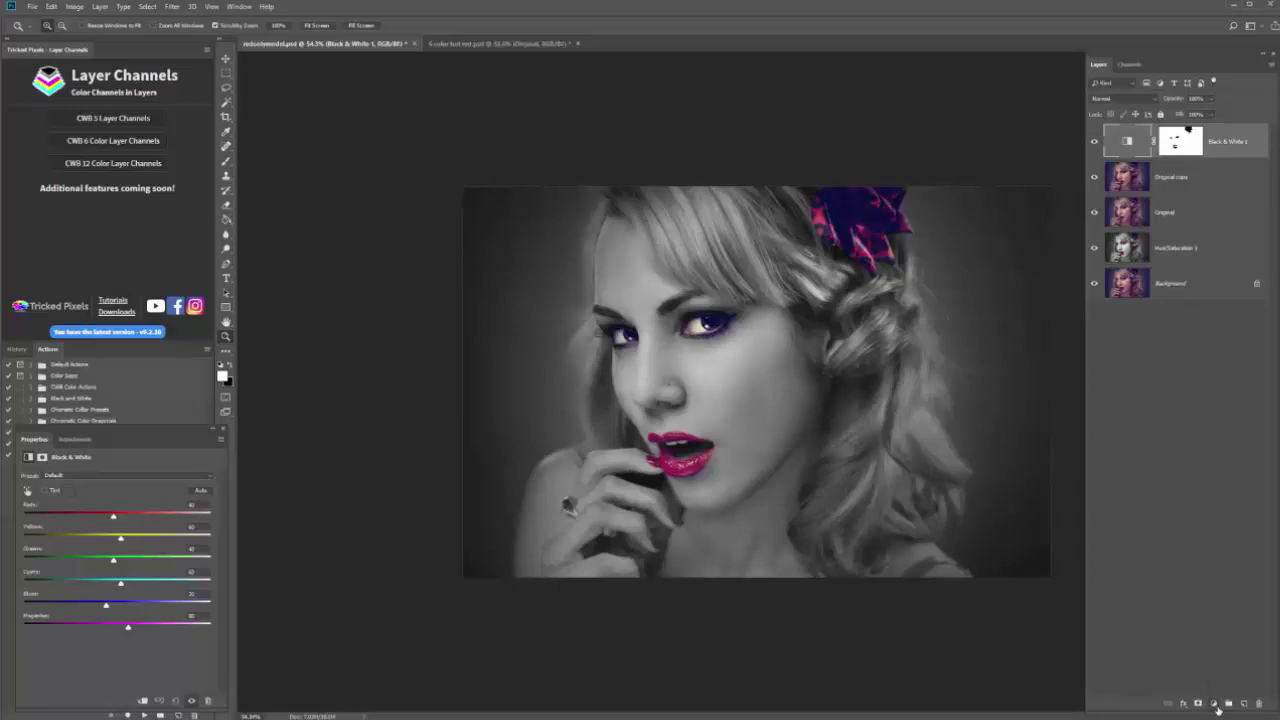
click(1217, 707)
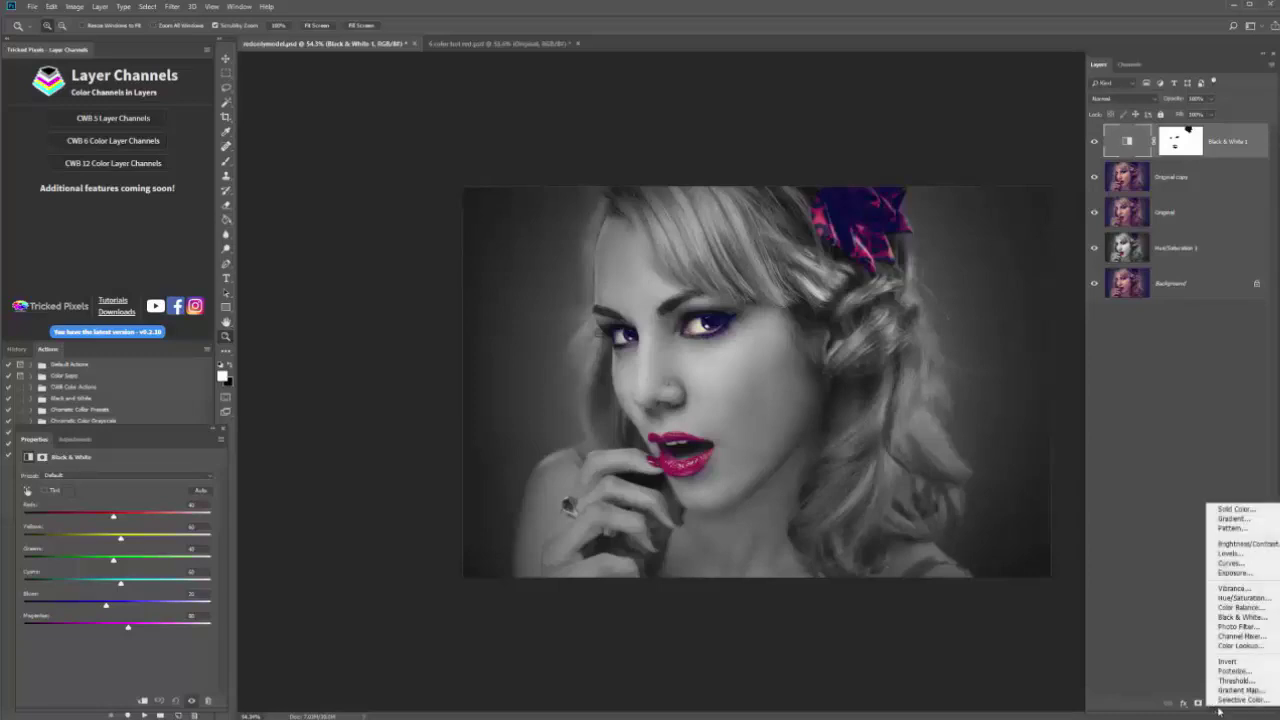
click(1228, 598)
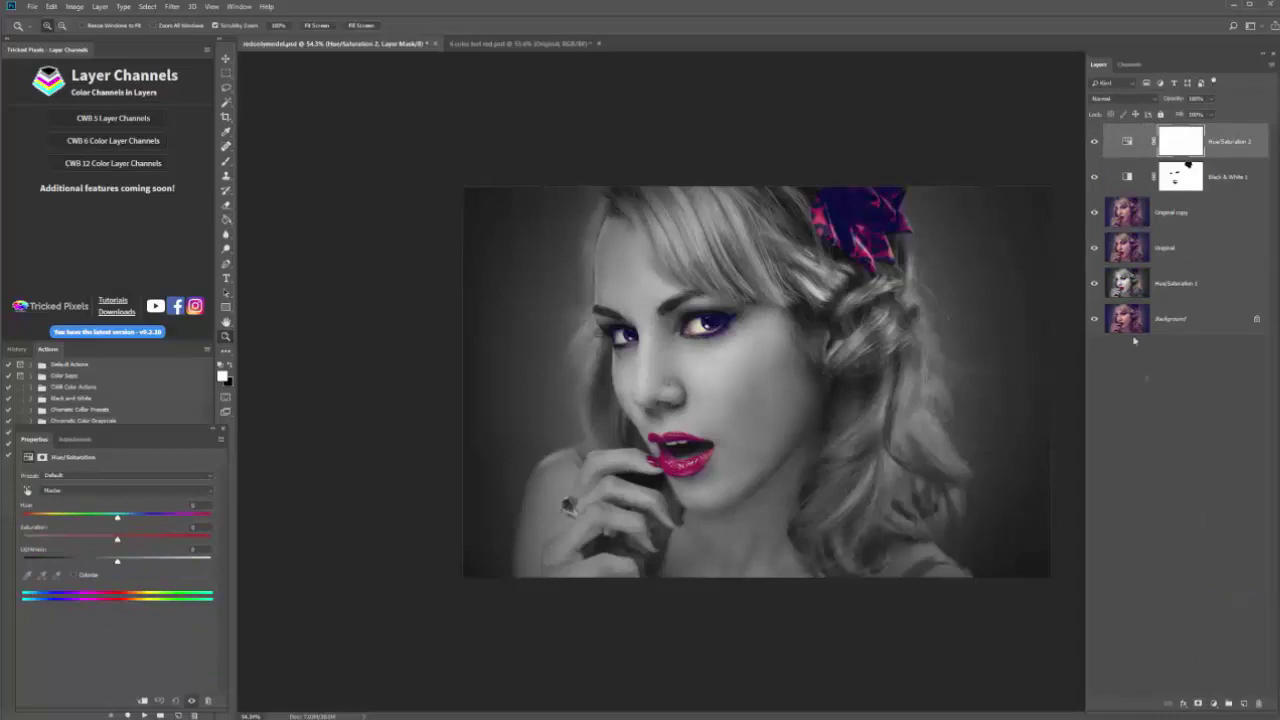
drag(58, 432, 397, 410)
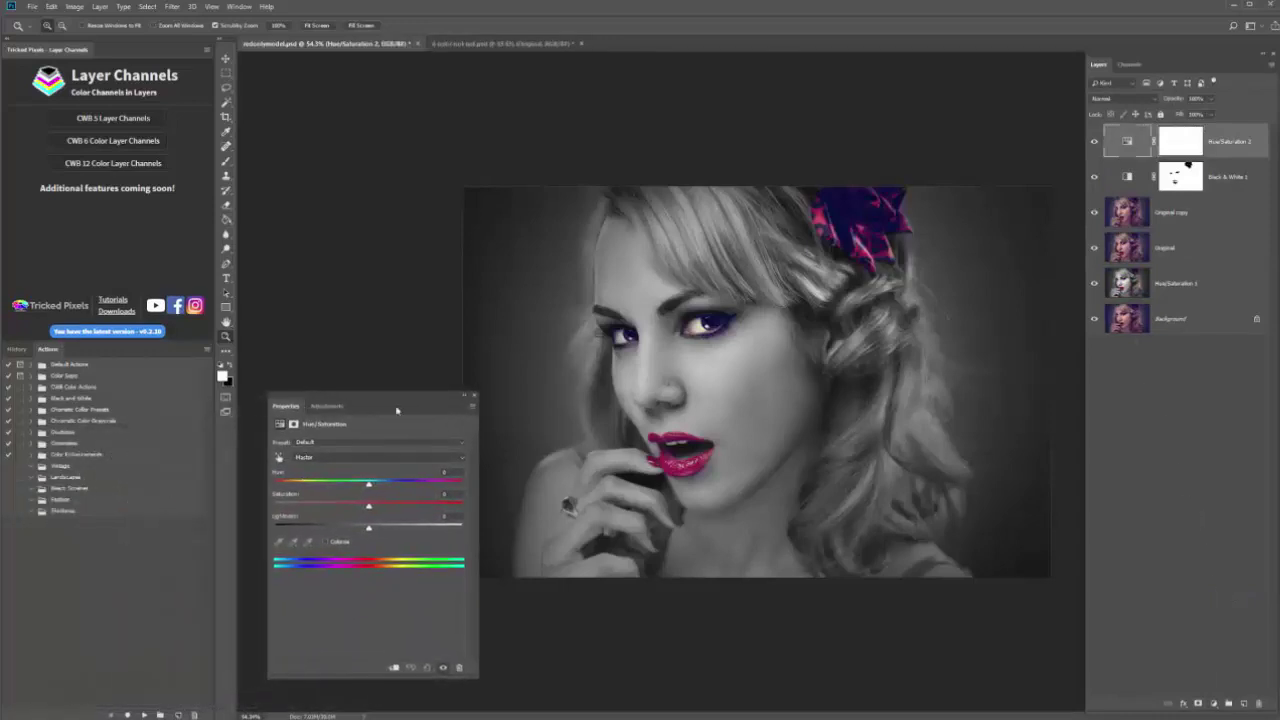
Increase the saturation of the Reds in the Hue/Saturation adjustment
click(463, 458)
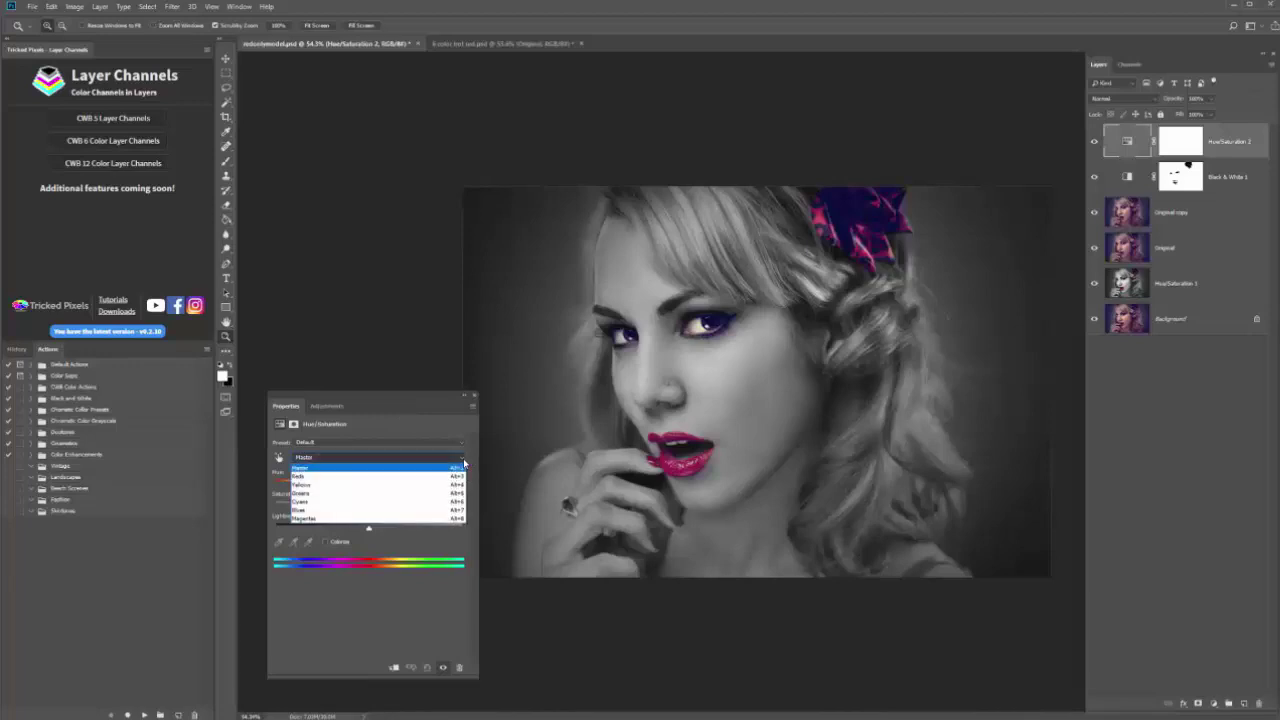
click(449, 476)
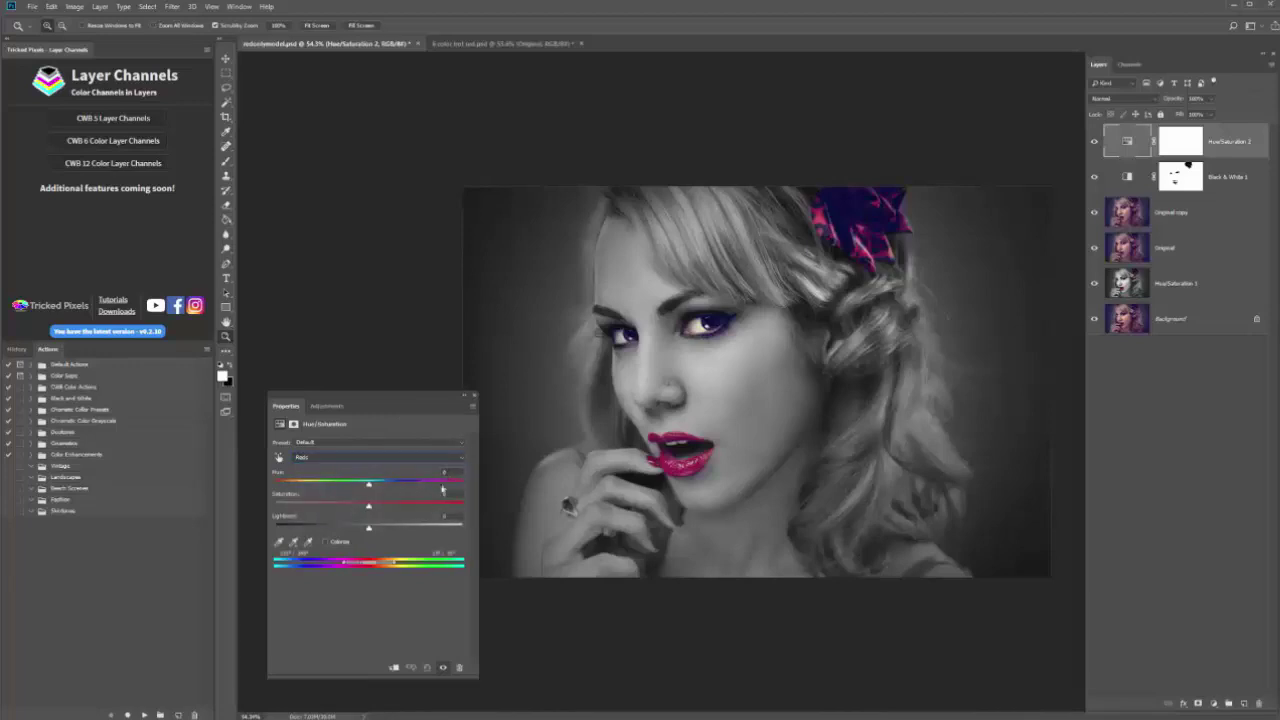
drag(369, 508, 396, 510)
Increase the saturation of the Magentas in the Hue/Saturation adjustment and shift their hue towards red
click(462, 458)
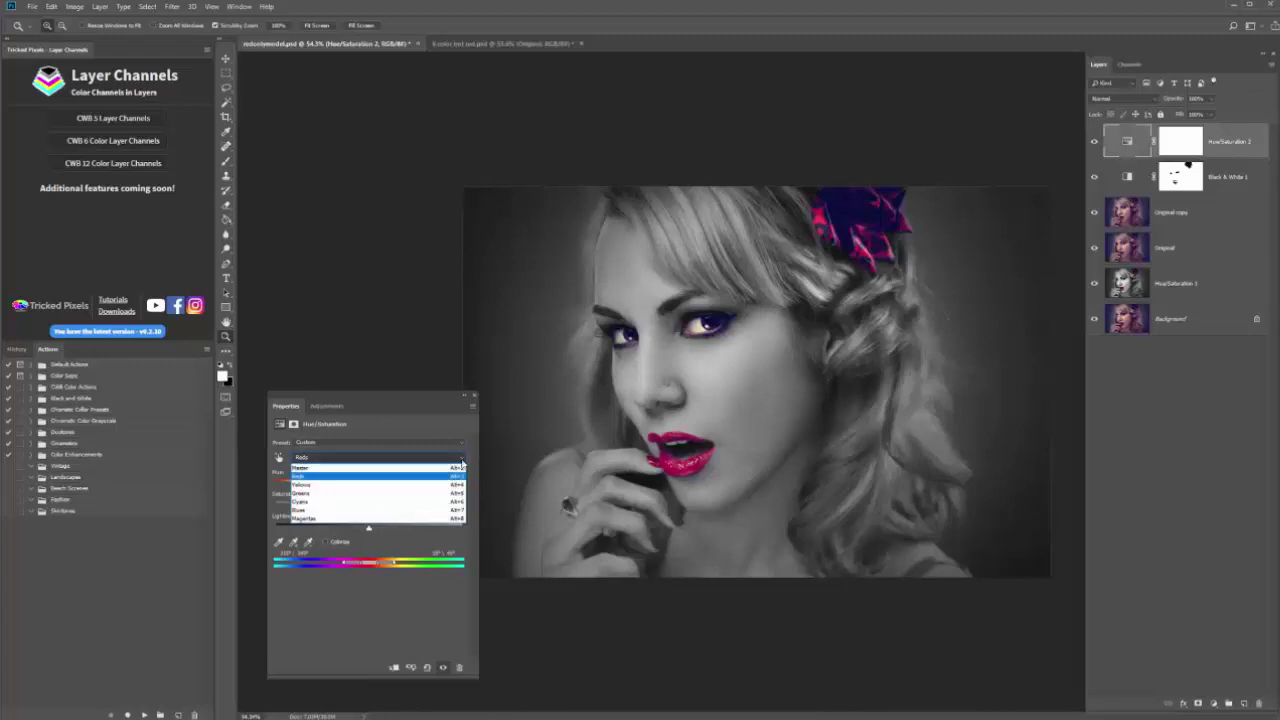
click(422, 519)
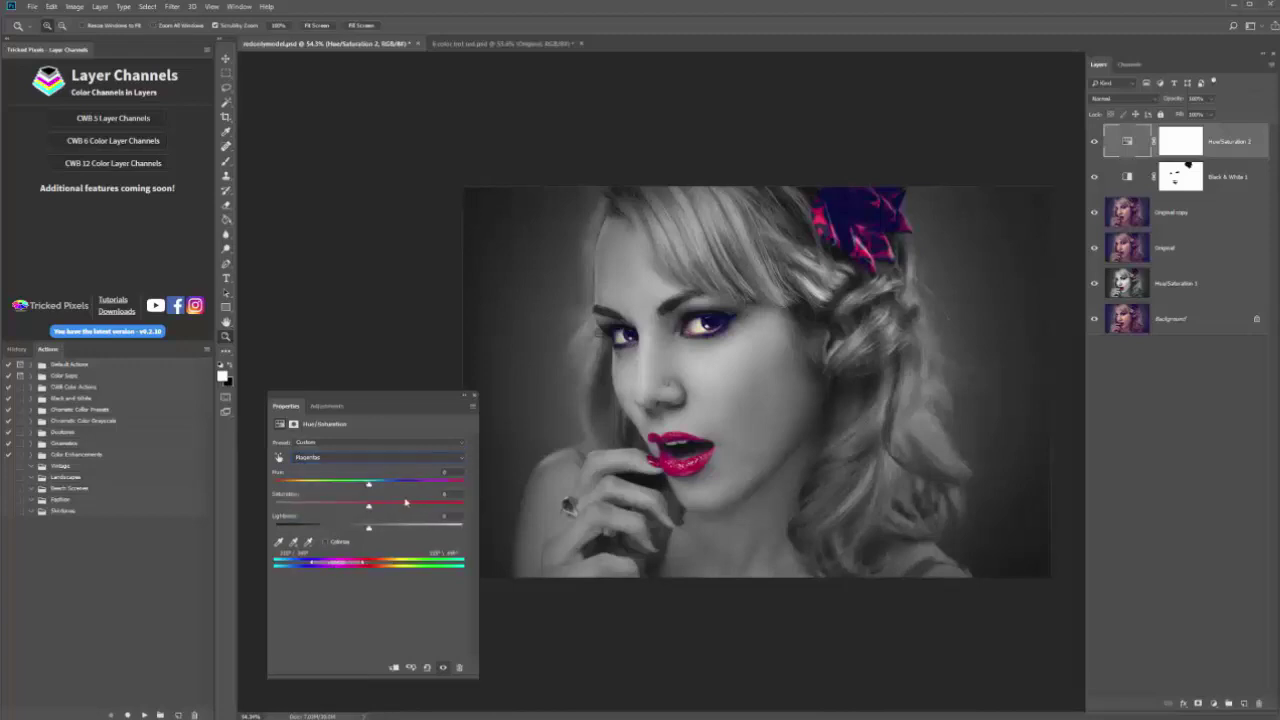
drag(368, 509, 391, 489)
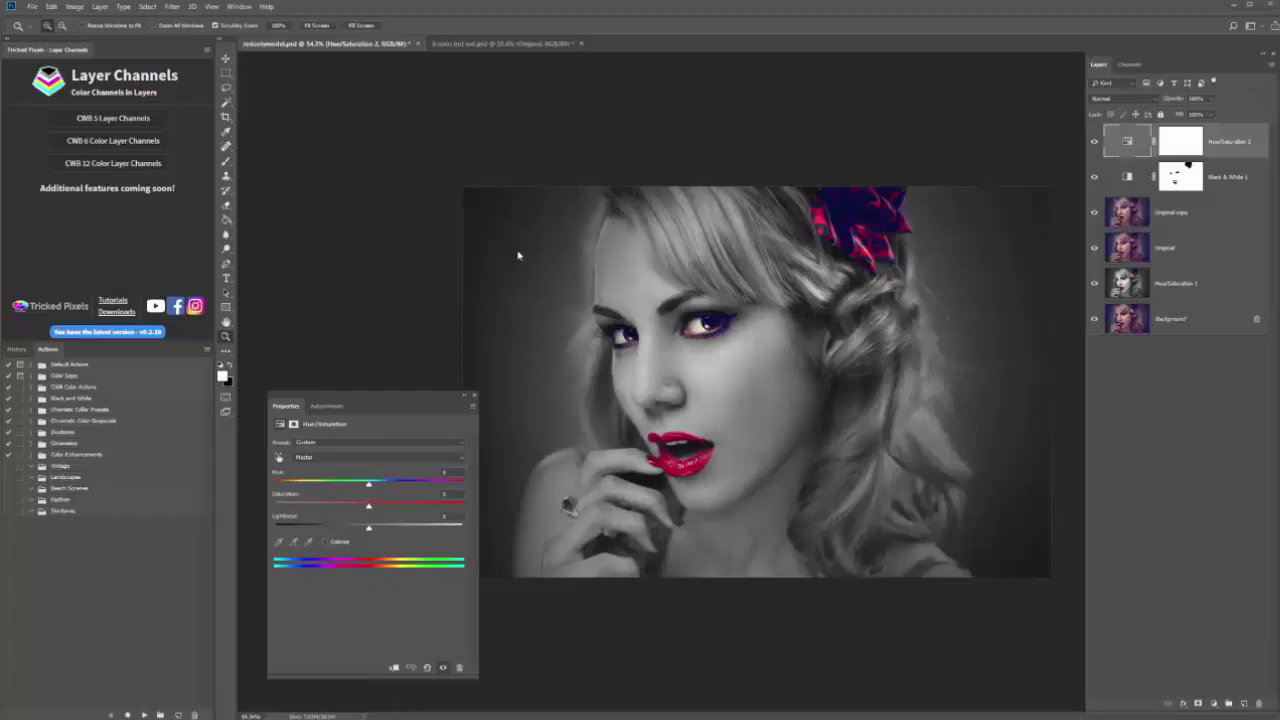
Switch to the 6 color hot red document and hide its Black, Gray, White and Chrome channel groups one after another
click(522, 44)
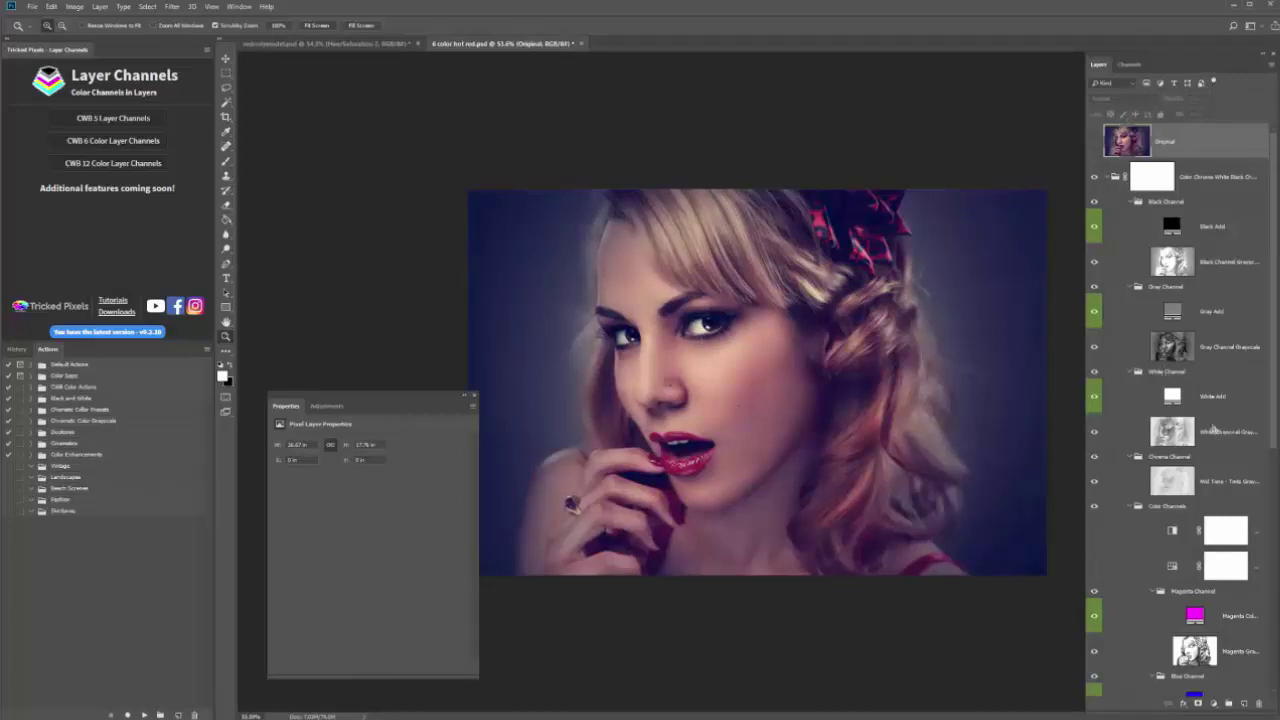
click(1094, 143)
click(1094, 143)
click(1095, 202)
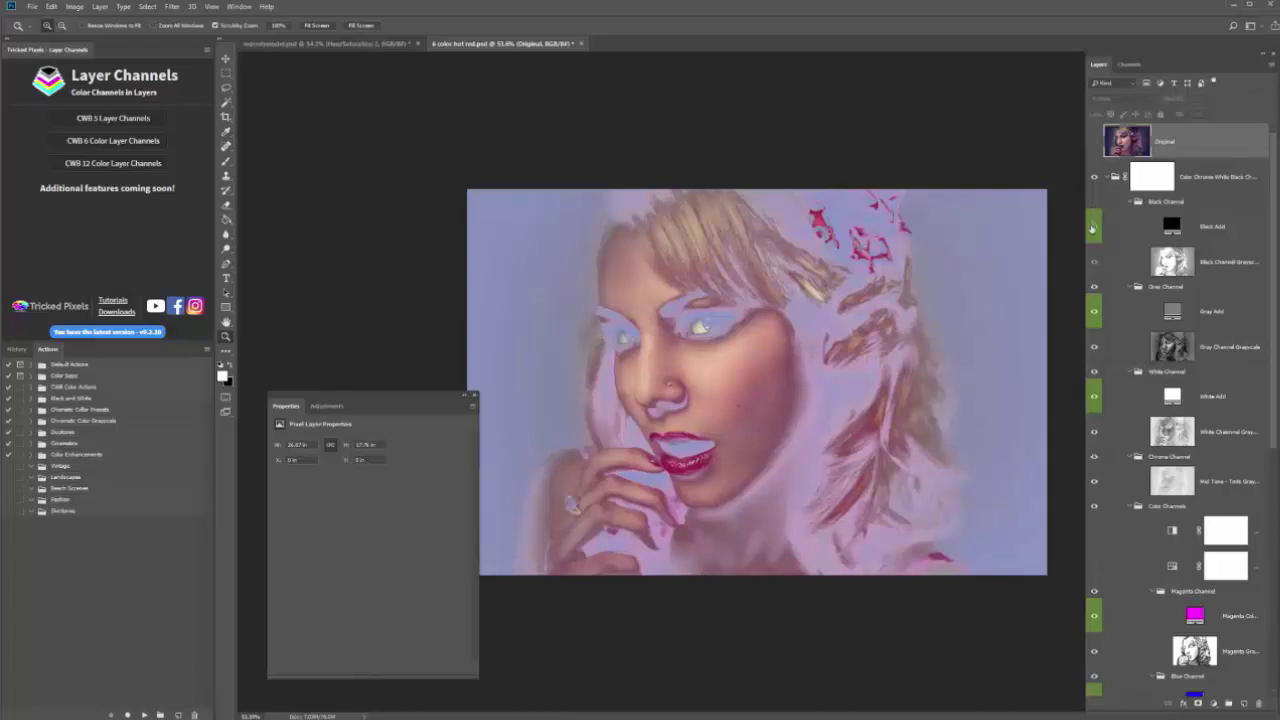
click(1095, 289)
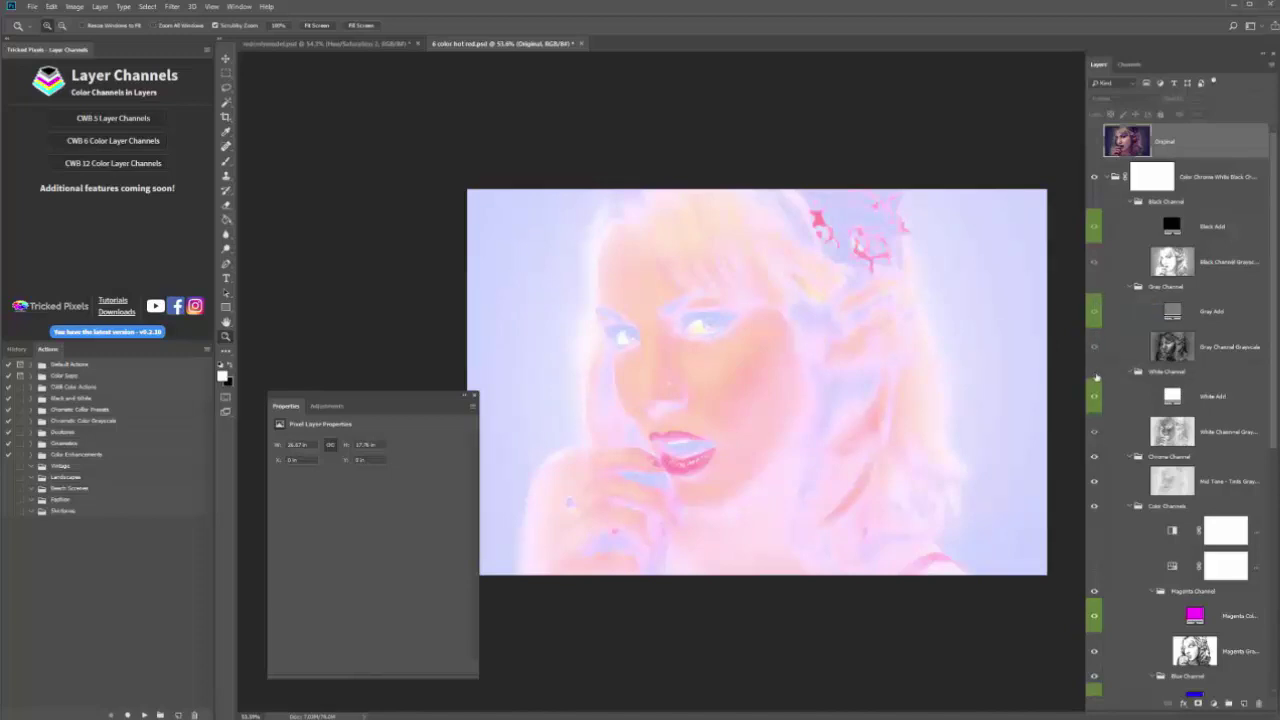
click(1094, 457)
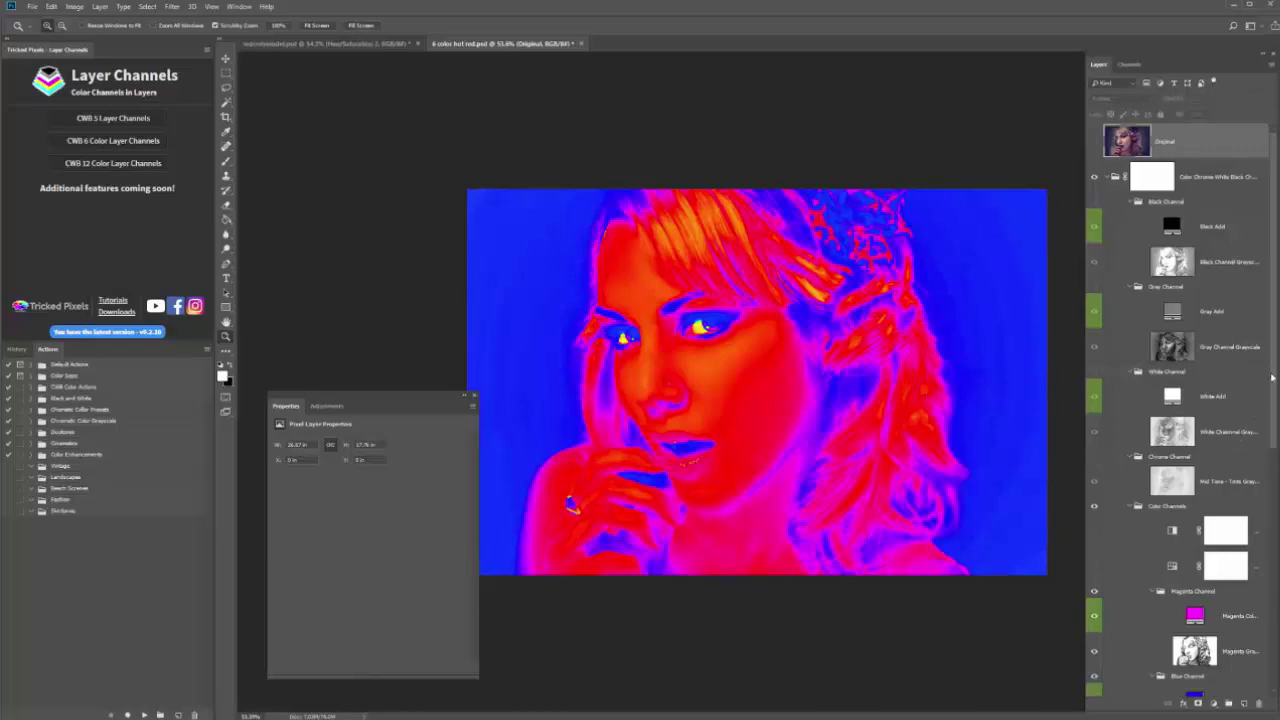
View the grayscale layers of the Magenta and Blue channels on their own, restoring the full color channel view after each
drag(1272, 381, 1278, 557)
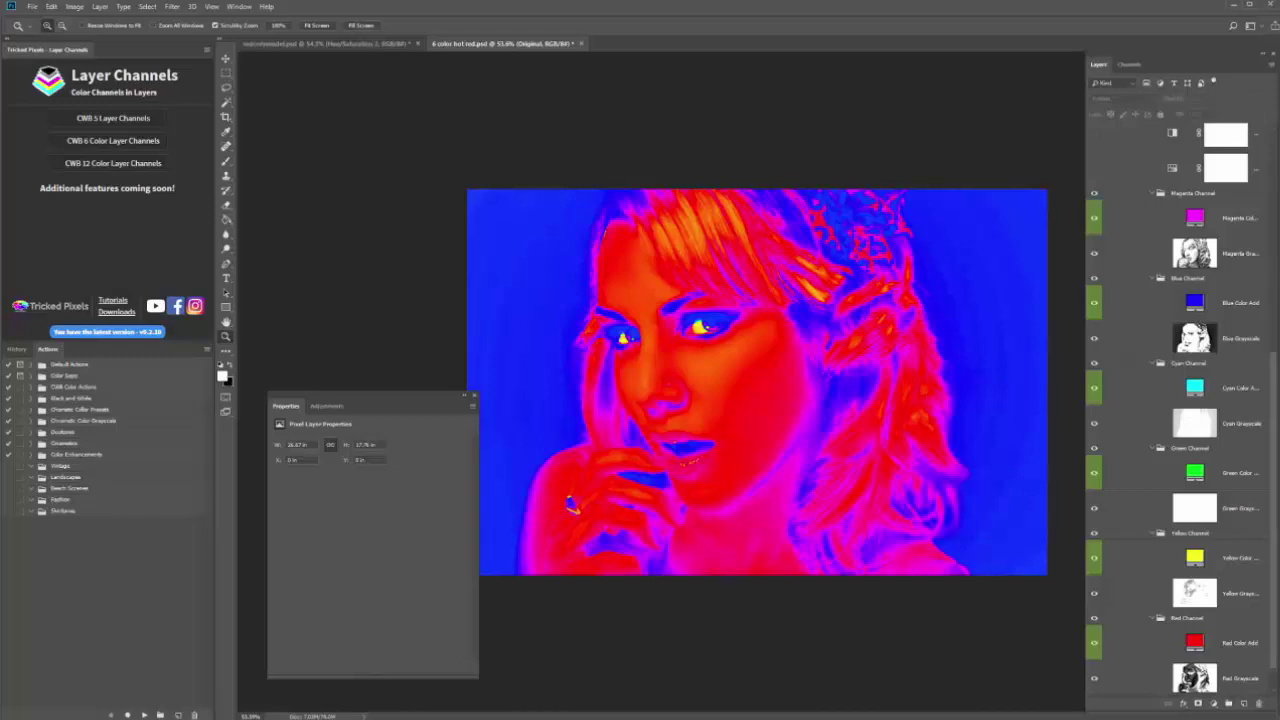
alt+click(1095, 259)
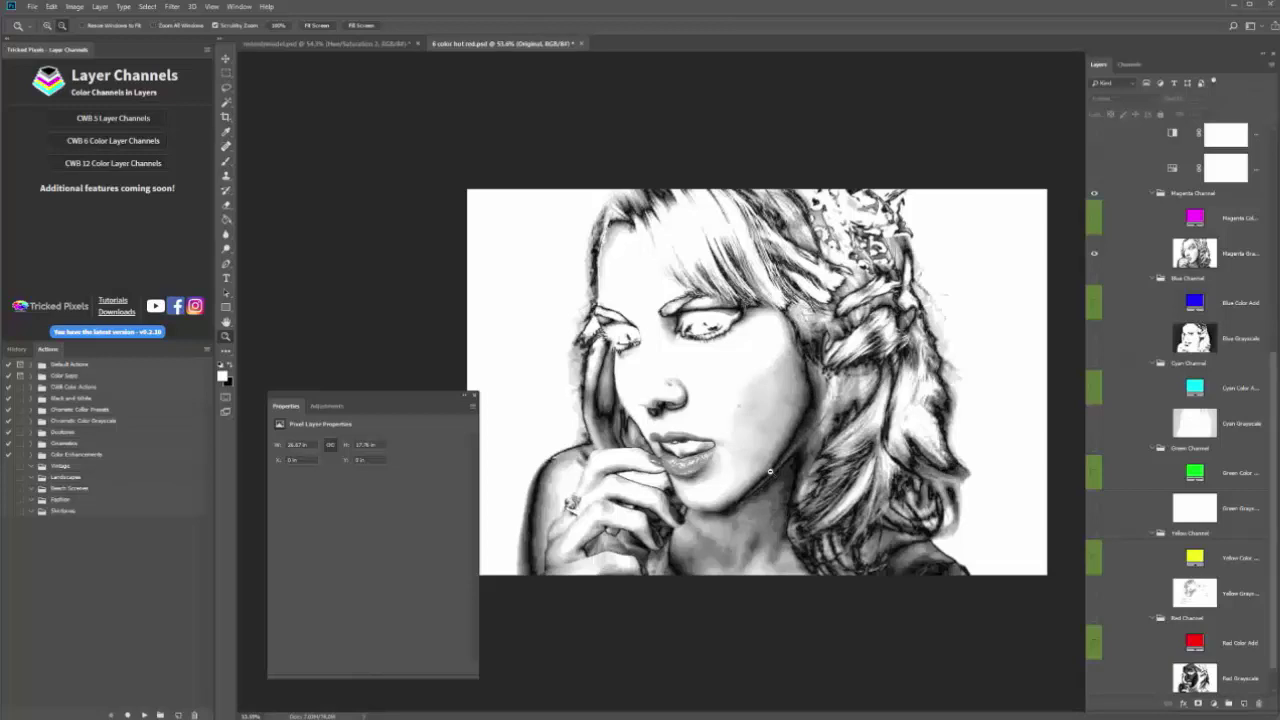
click(1095, 268)
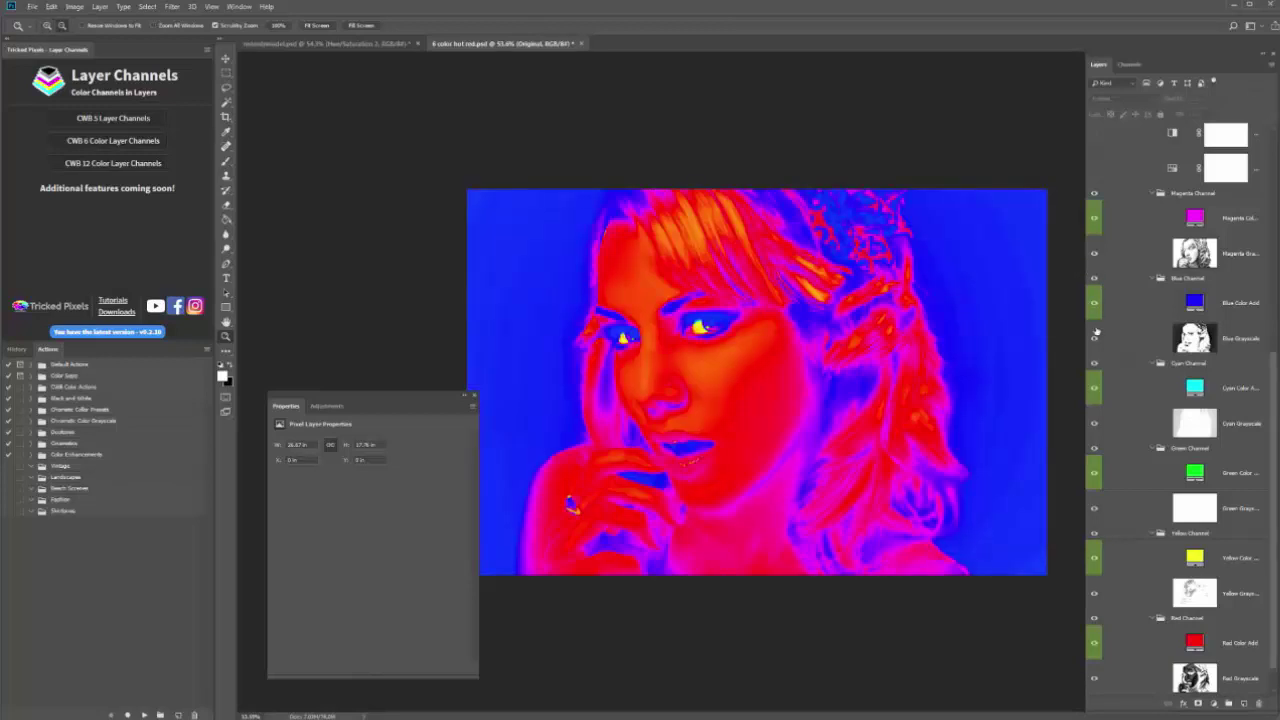
click(1096, 332)
click(1095, 335)
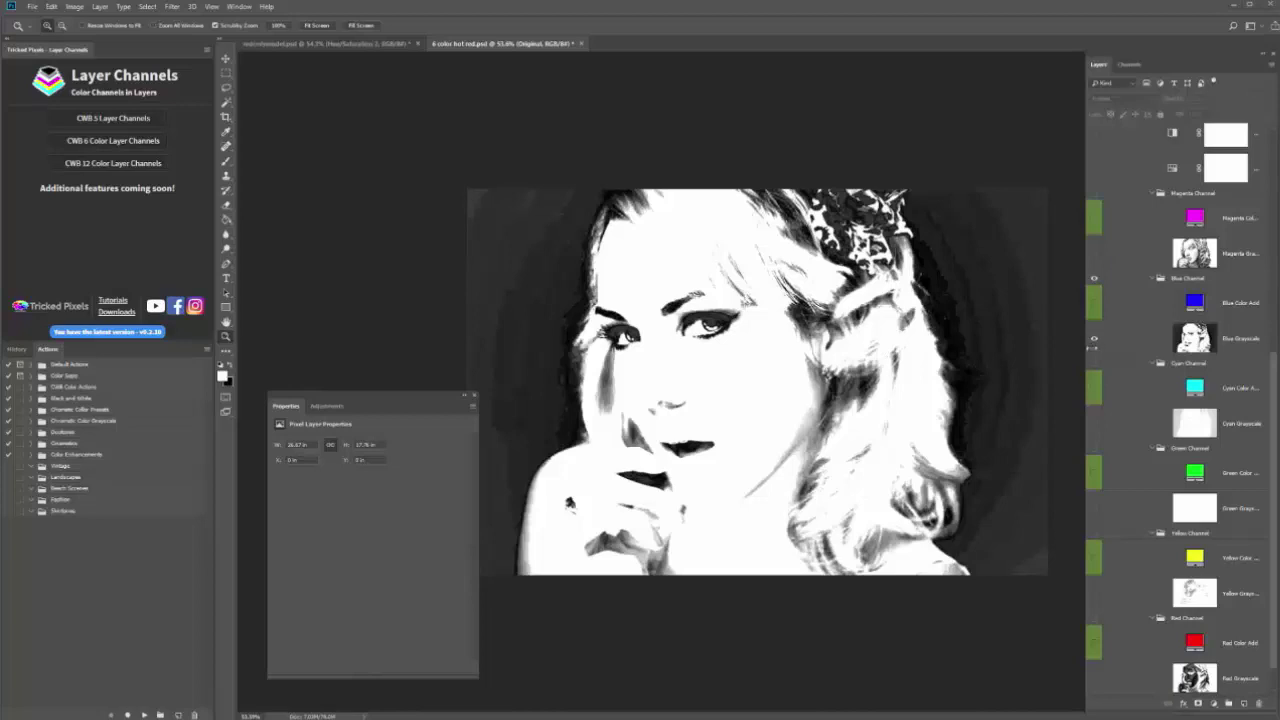
alt+click(1094, 339)
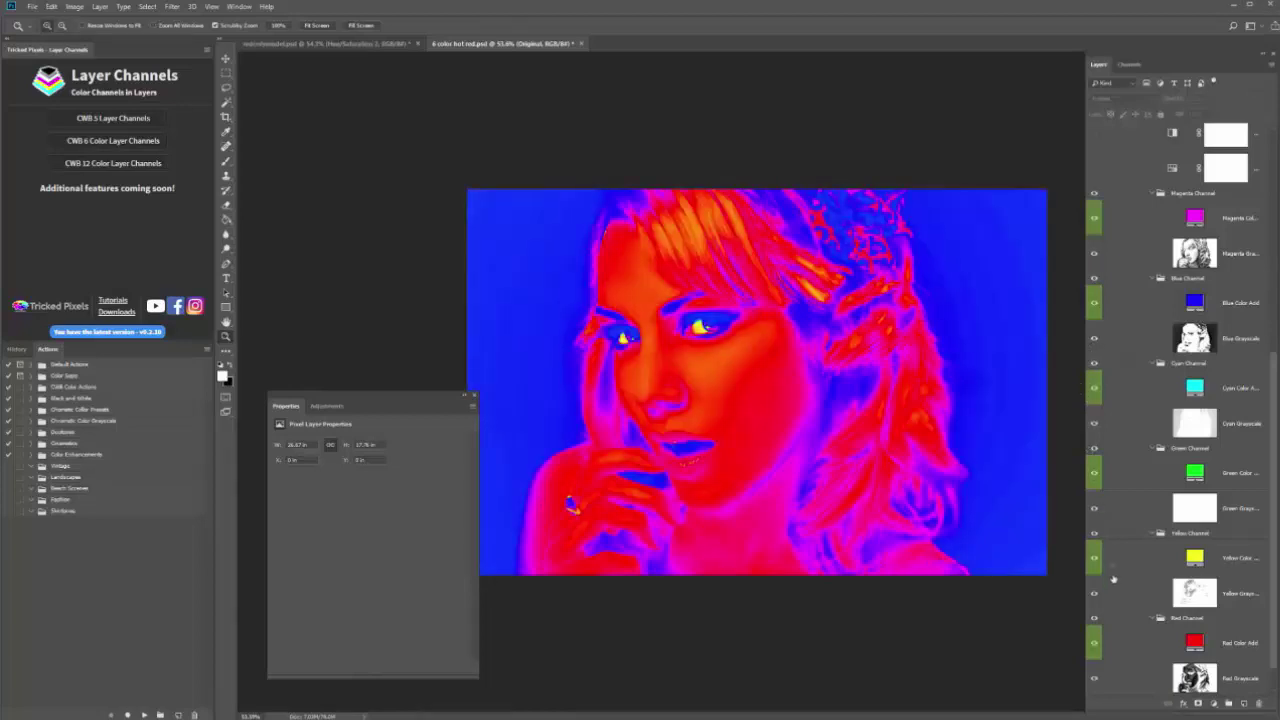
View the grayscale layers of the Red and Yellow channels in isolation and restore the other color layers
alt+click(1094, 688)
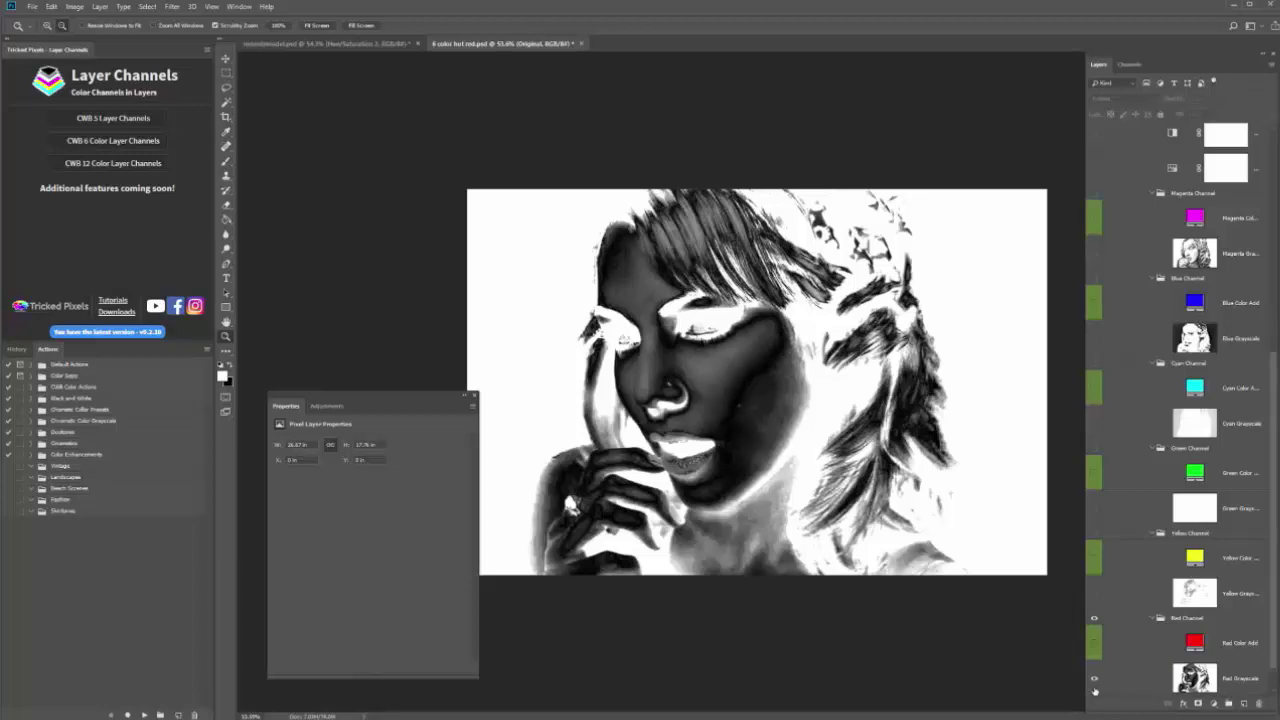
alt+click(1094, 600)
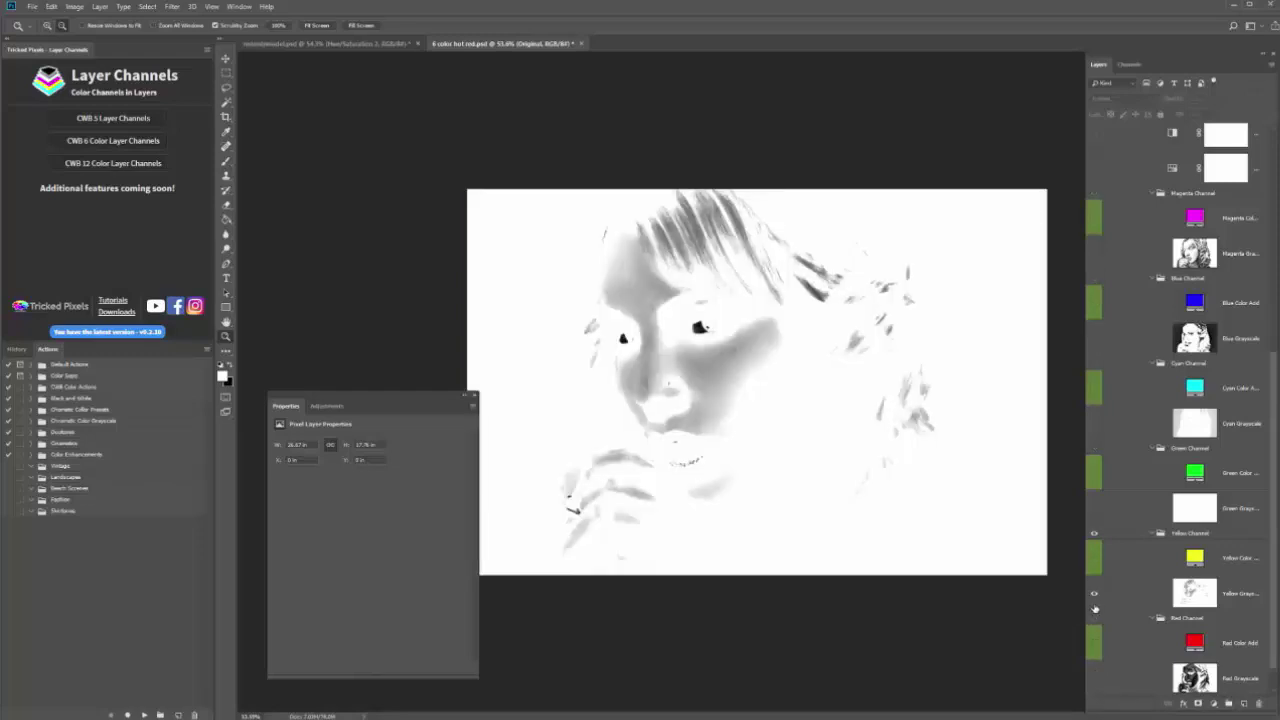
alt+click(1094, 605)
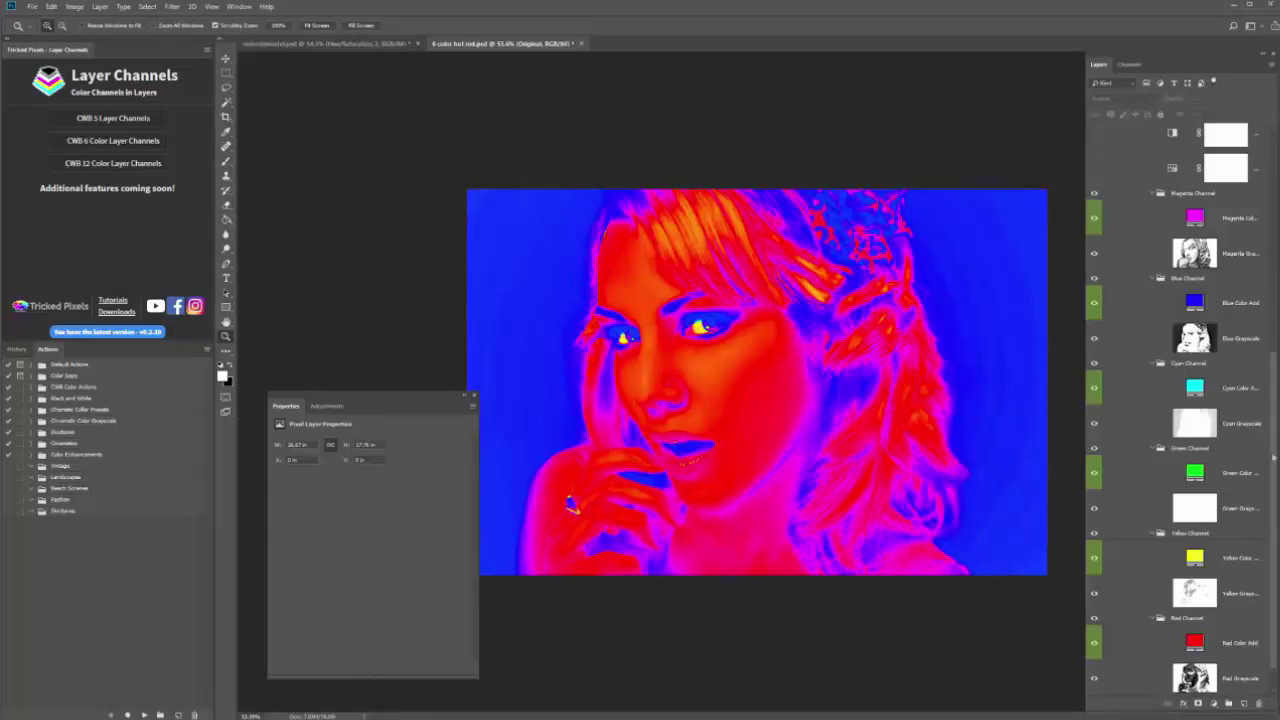
Show the Chrome, White, Gray and Black channel groups again, one after another, to rebuild the full image
drag(1274, 460, 1262, 236)
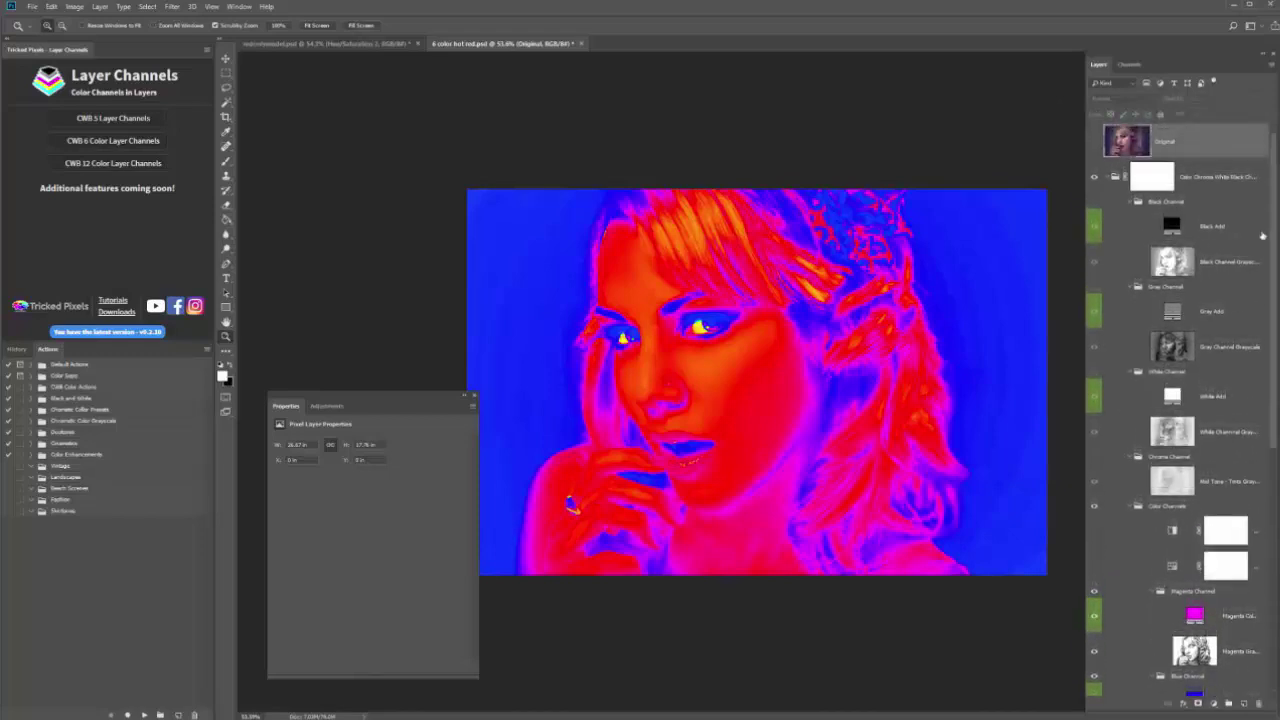
click(1093, 457)
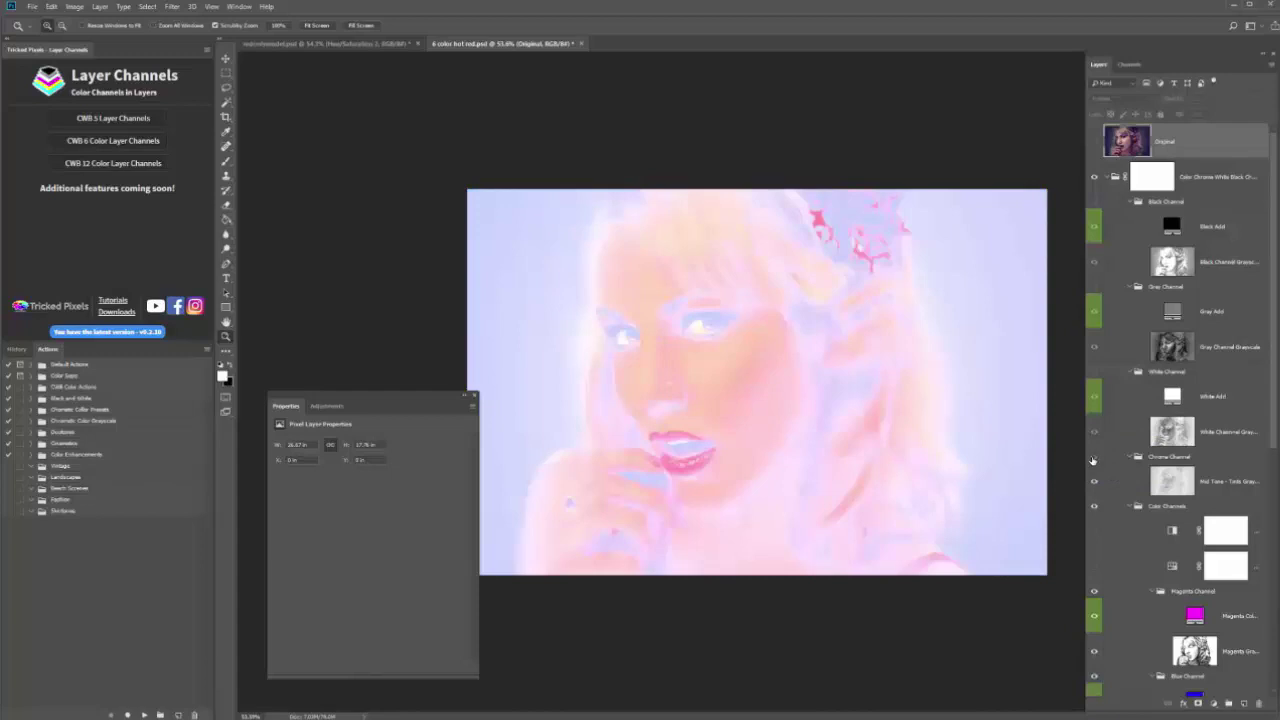
click(1093, 458)
click(1093, 458)
click(1093, 372)
click(1094, 287)
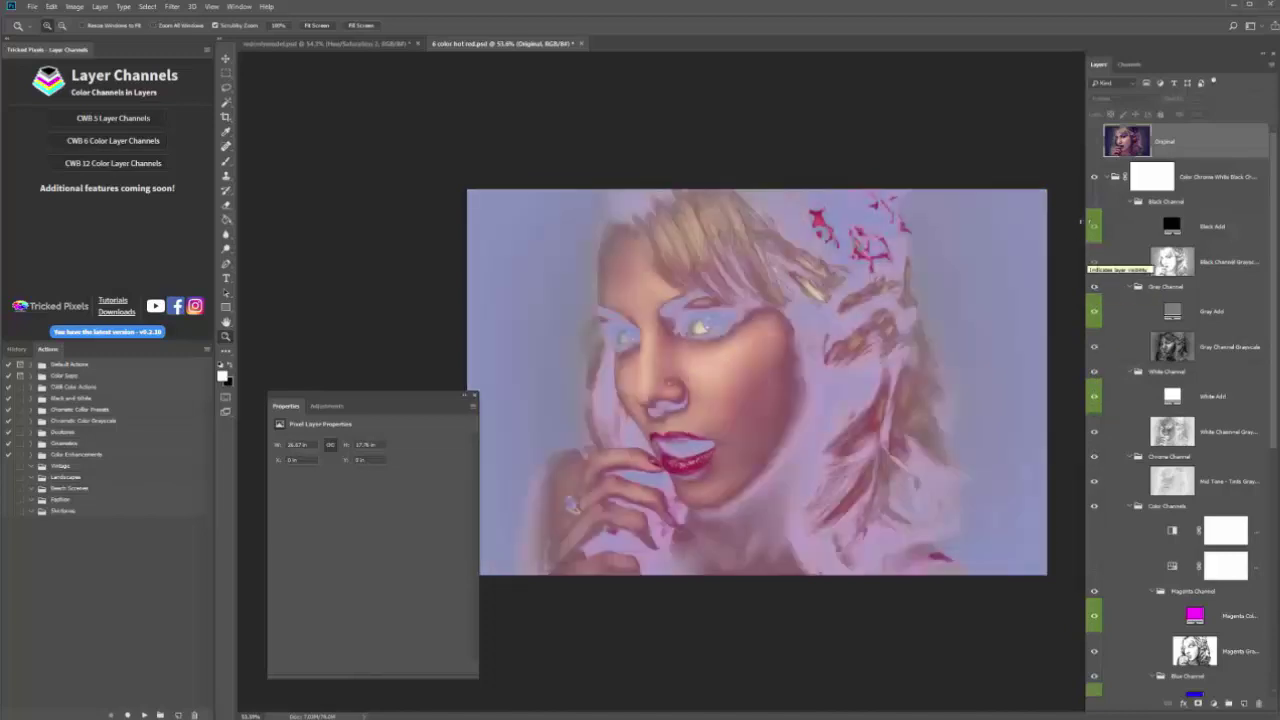
click(1094, 203)
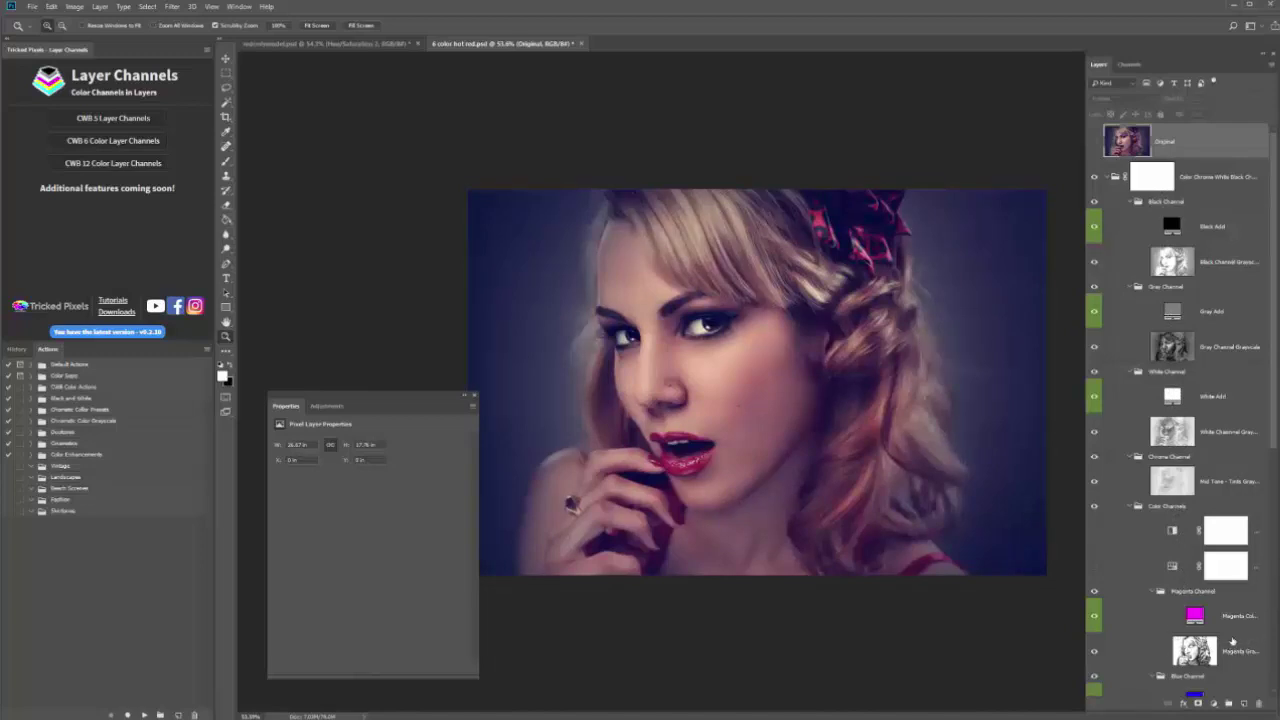
Show the Black & White adjustment in the Color Channels group and apply the Maximum White preset to it
drag(1274, 438, 1277, 556)
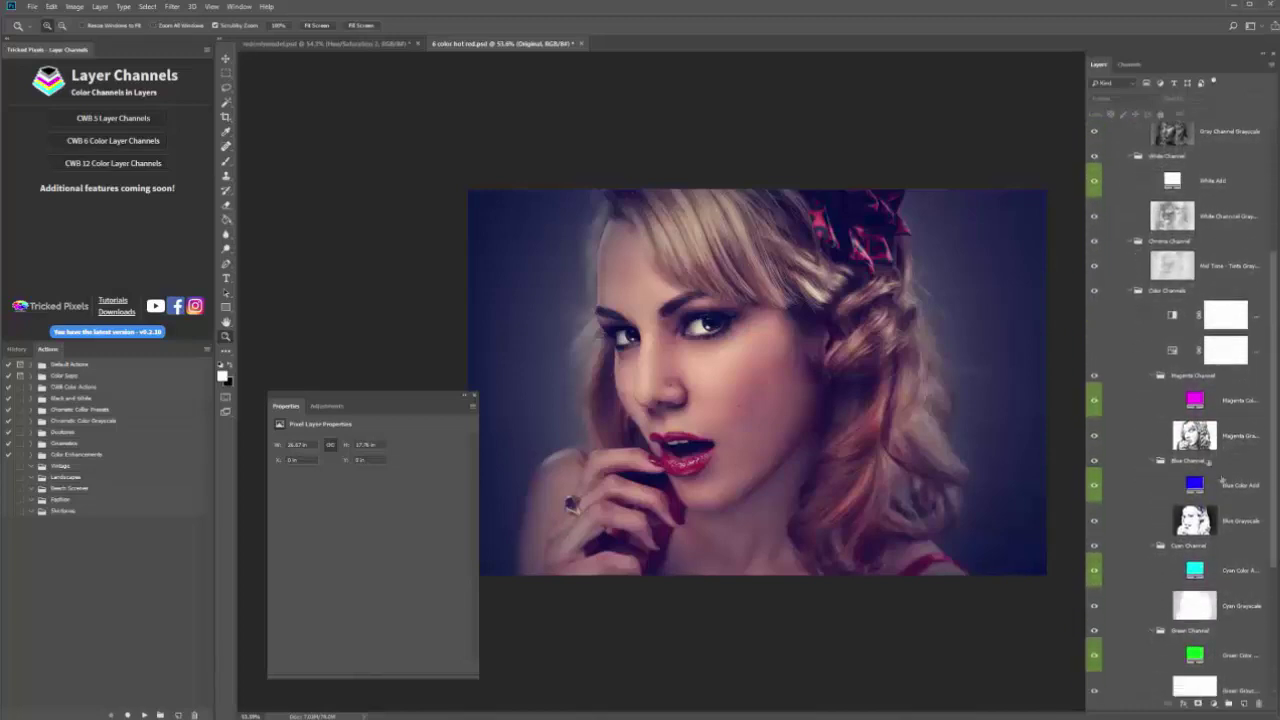
click(1094, 316)
click(1183, 318)
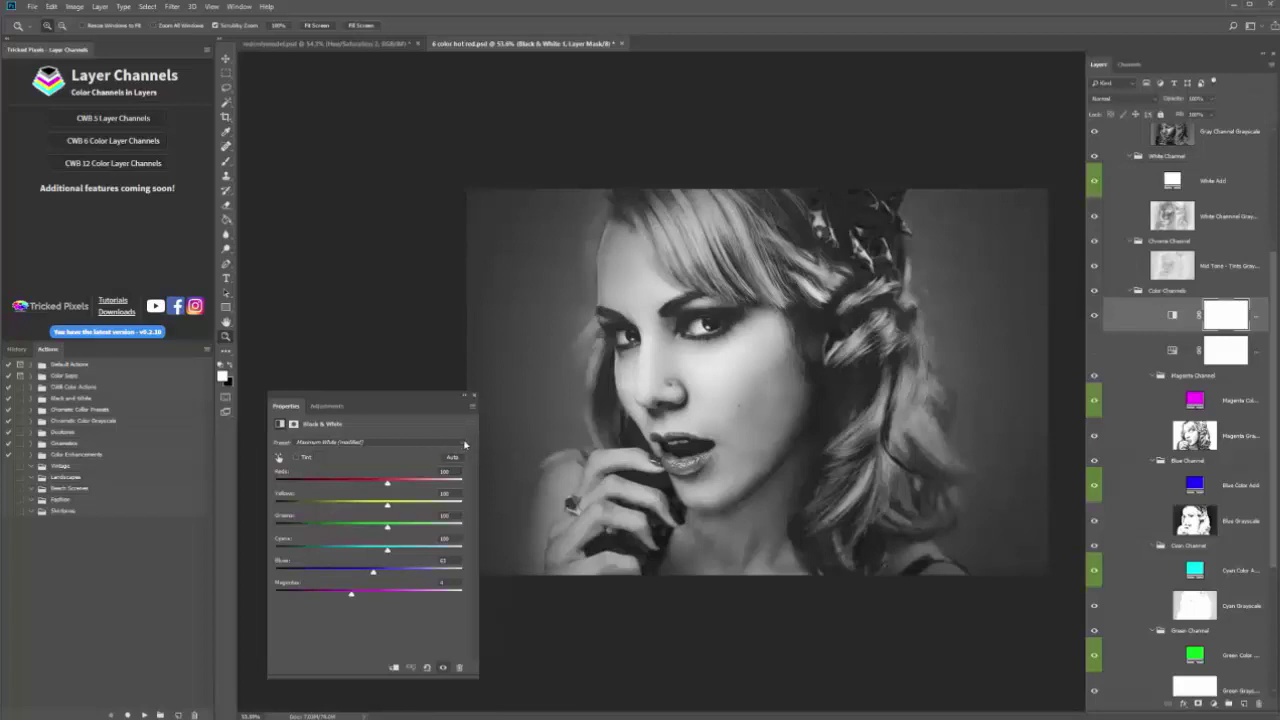
click(465, 444)
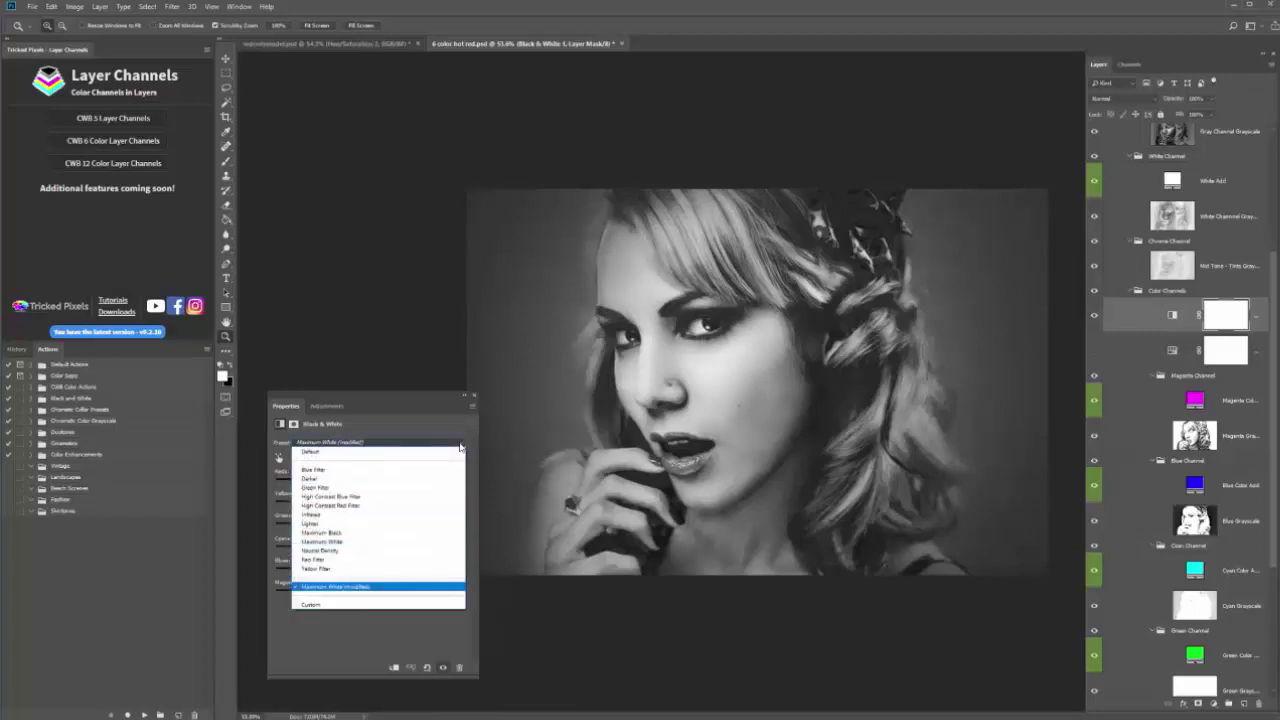
click(419, 541)
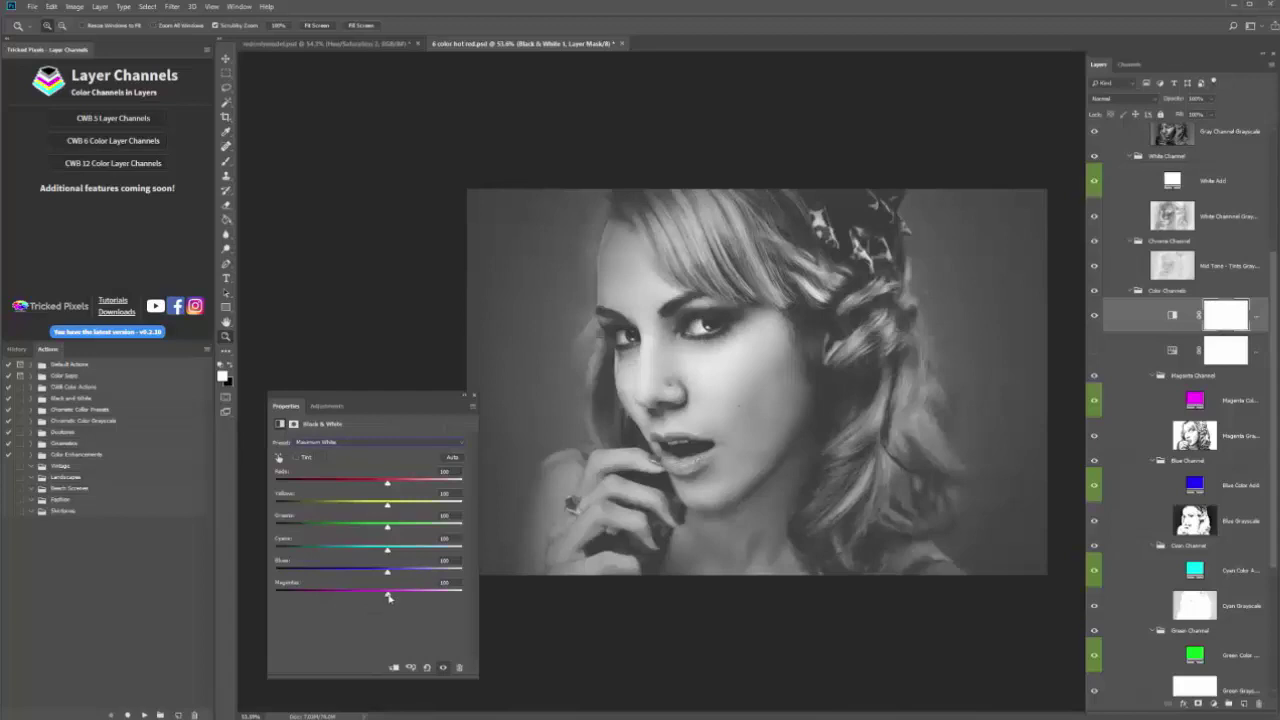
Adjust the Black & White tones to about -4 Magentas, 36 Blues, 52 Reds and 158 Yellows
drag(389, 597, 349, 597)
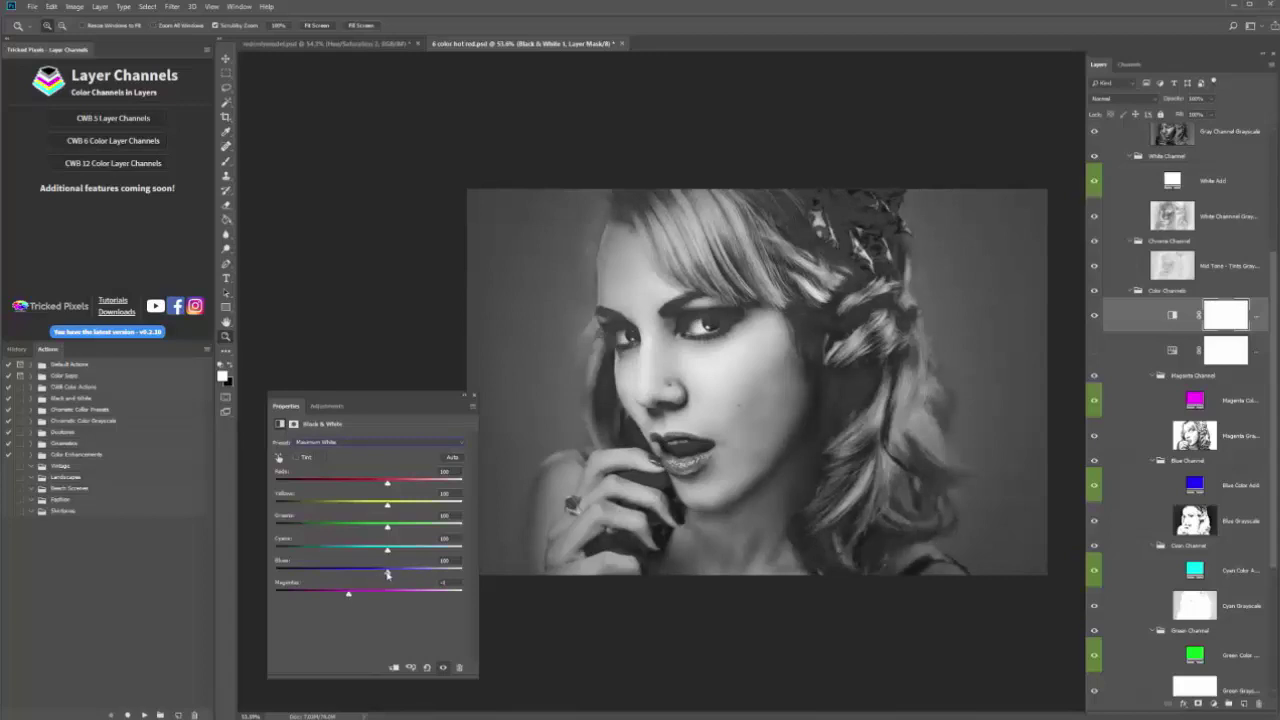
drag(388, 574, 363, 574)
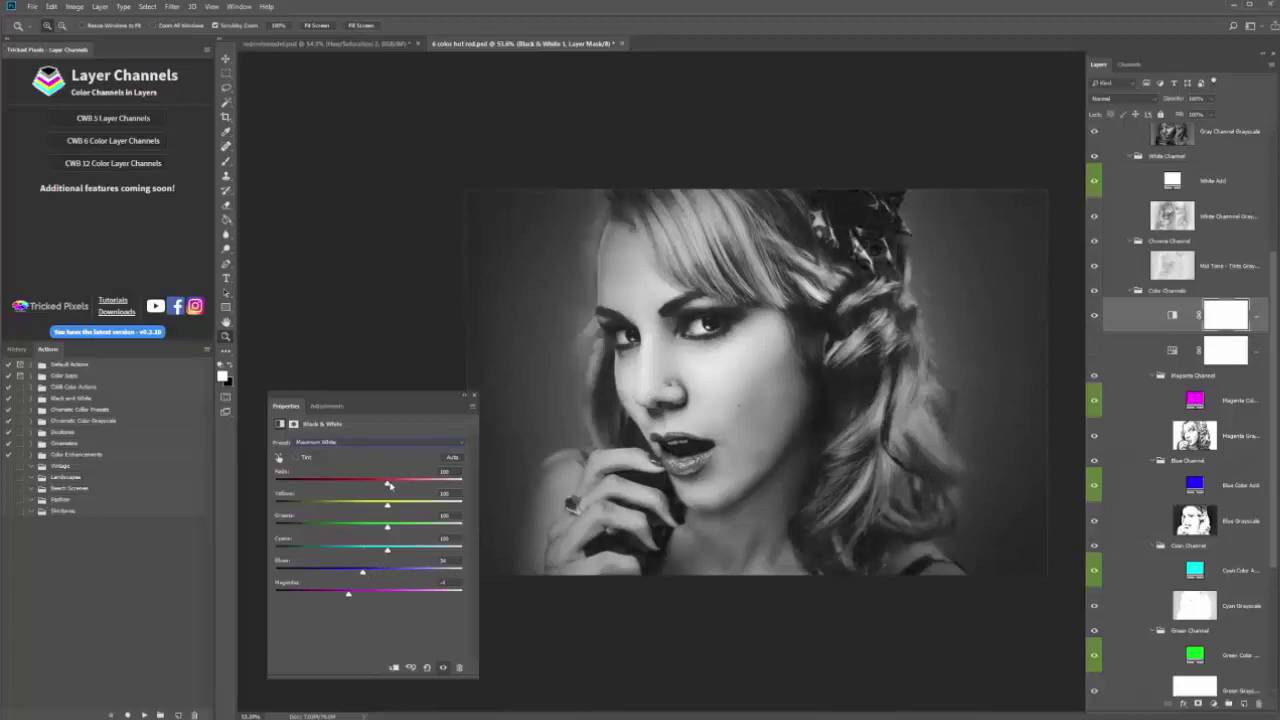
drag(389, 485, 371, 486)
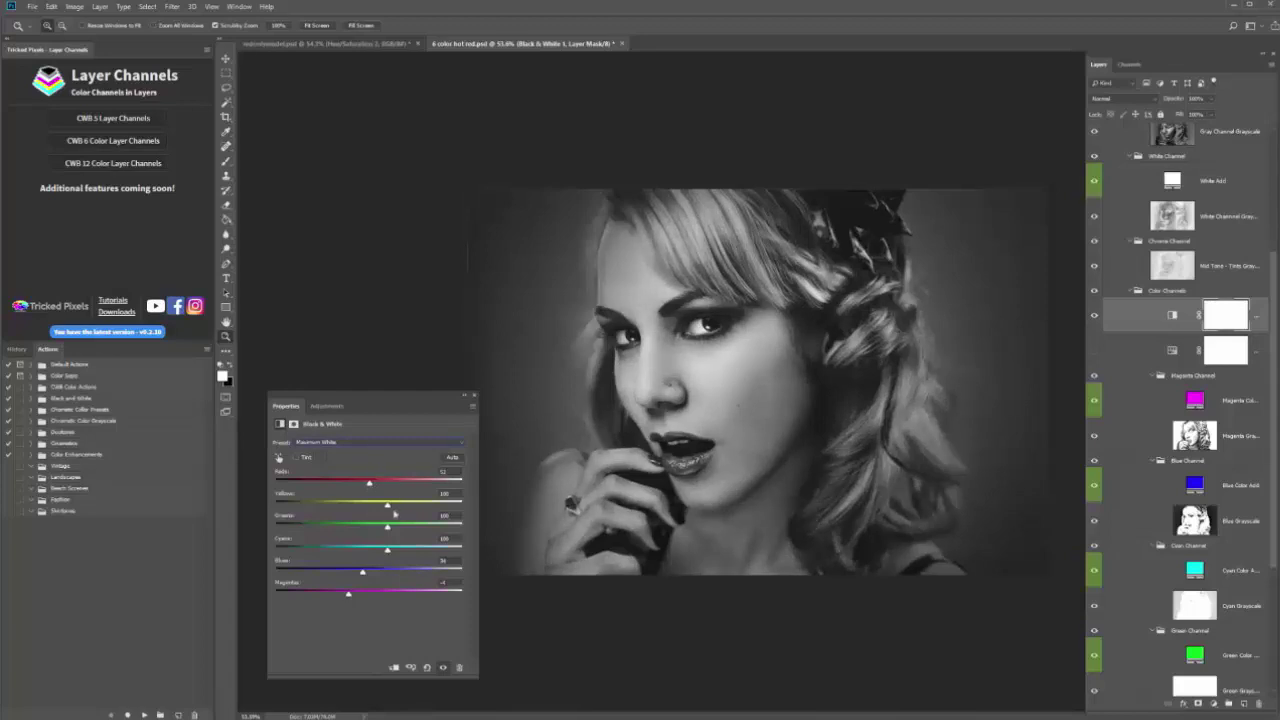
mouse_move(388, 508)
mouse_down()
mouse_move(346, 496)
mouse_move(431, 514)
mouse_move(409, 516)
mouse_up()
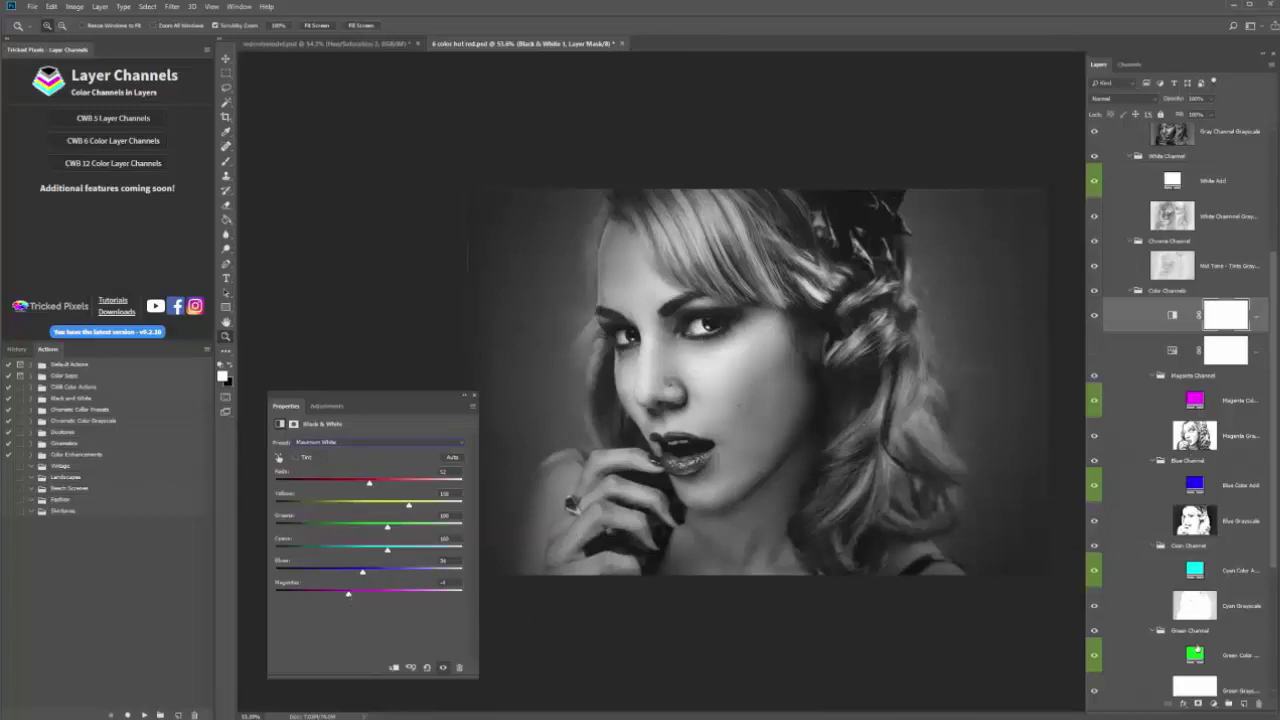
Hide the Black & White adjustment, show the Hue/Saturation layer below it and review its available color ranges
click(1096, 316)
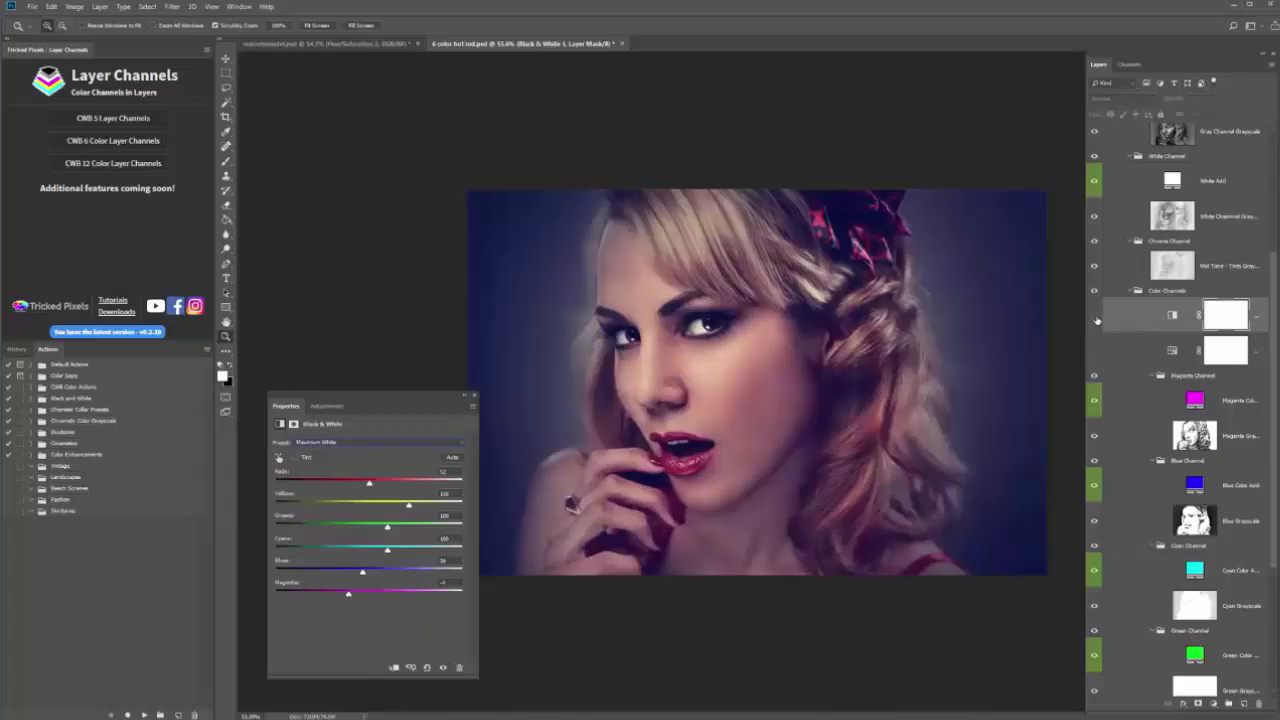
click(1094, 352)
click(1170, 355)
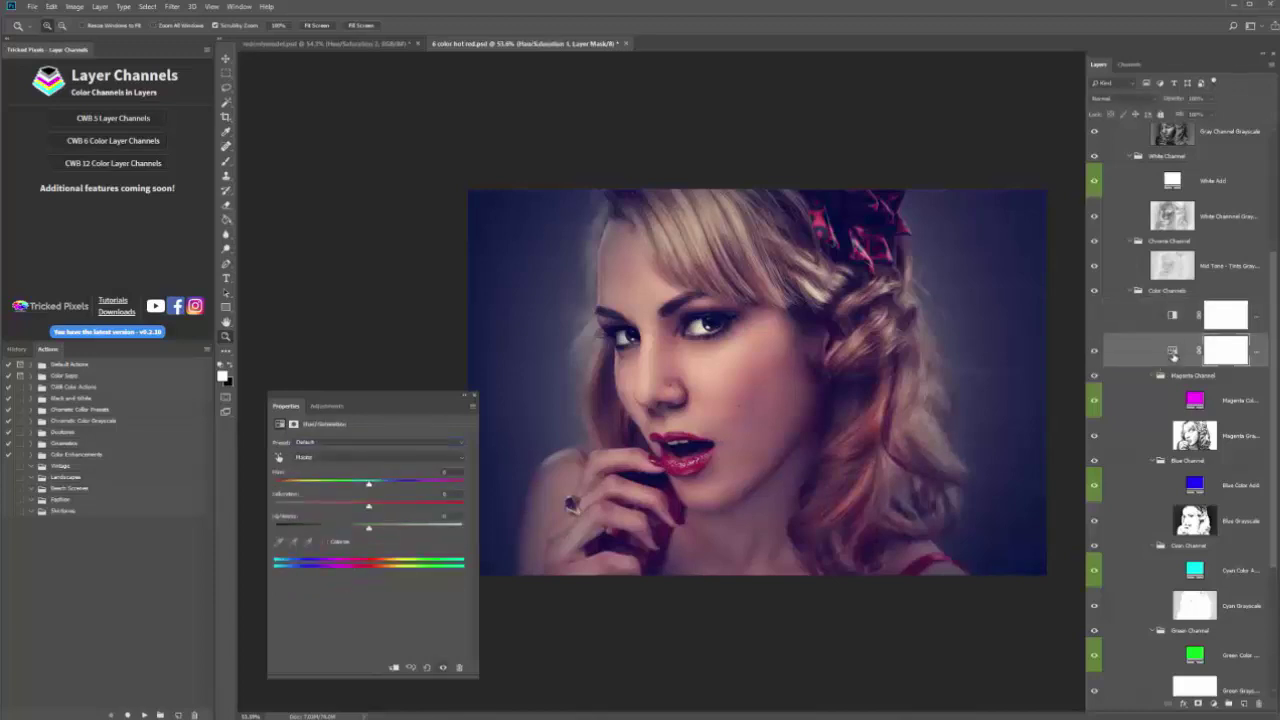
click(462, 458)
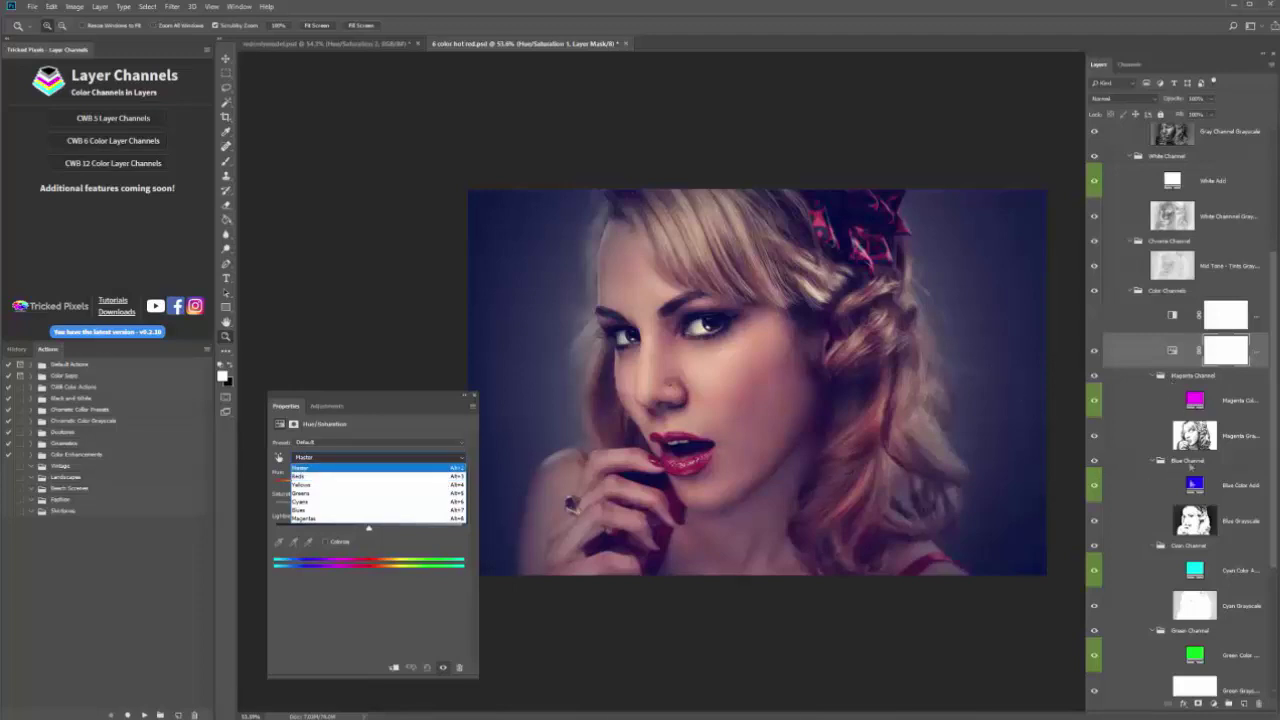
scroll(1157, 527, down, 5)
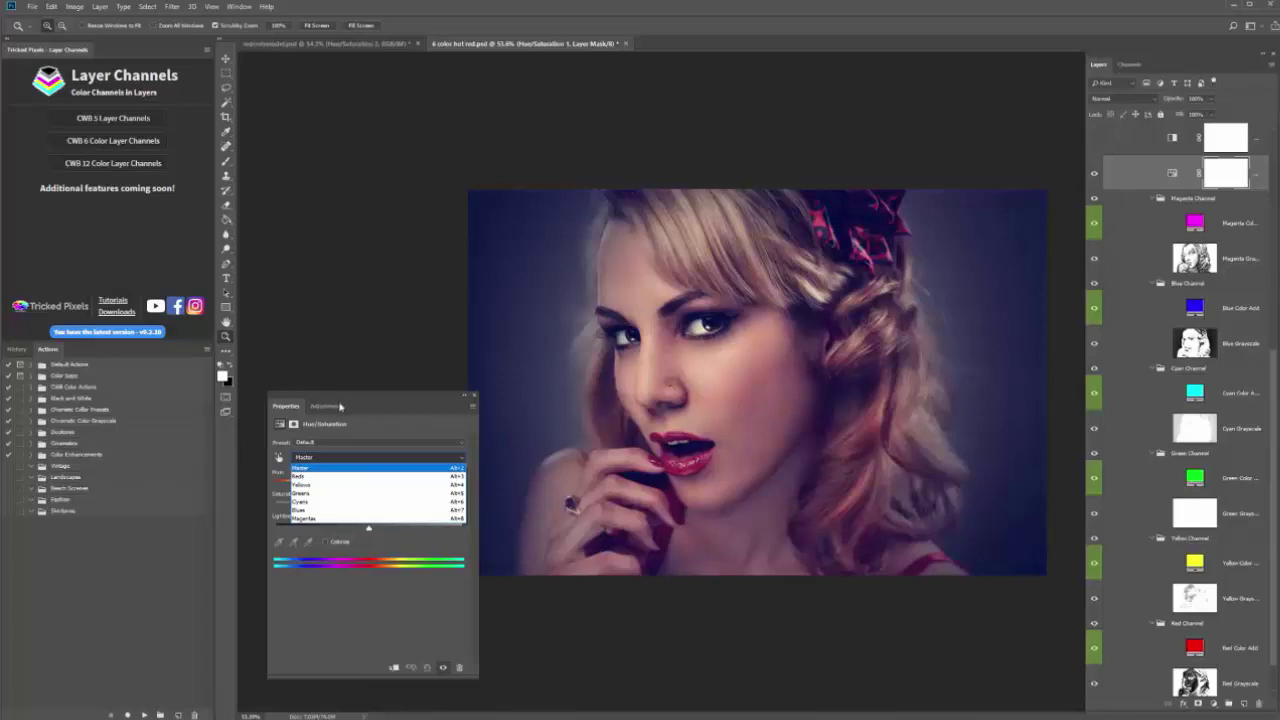
click(340, 407)
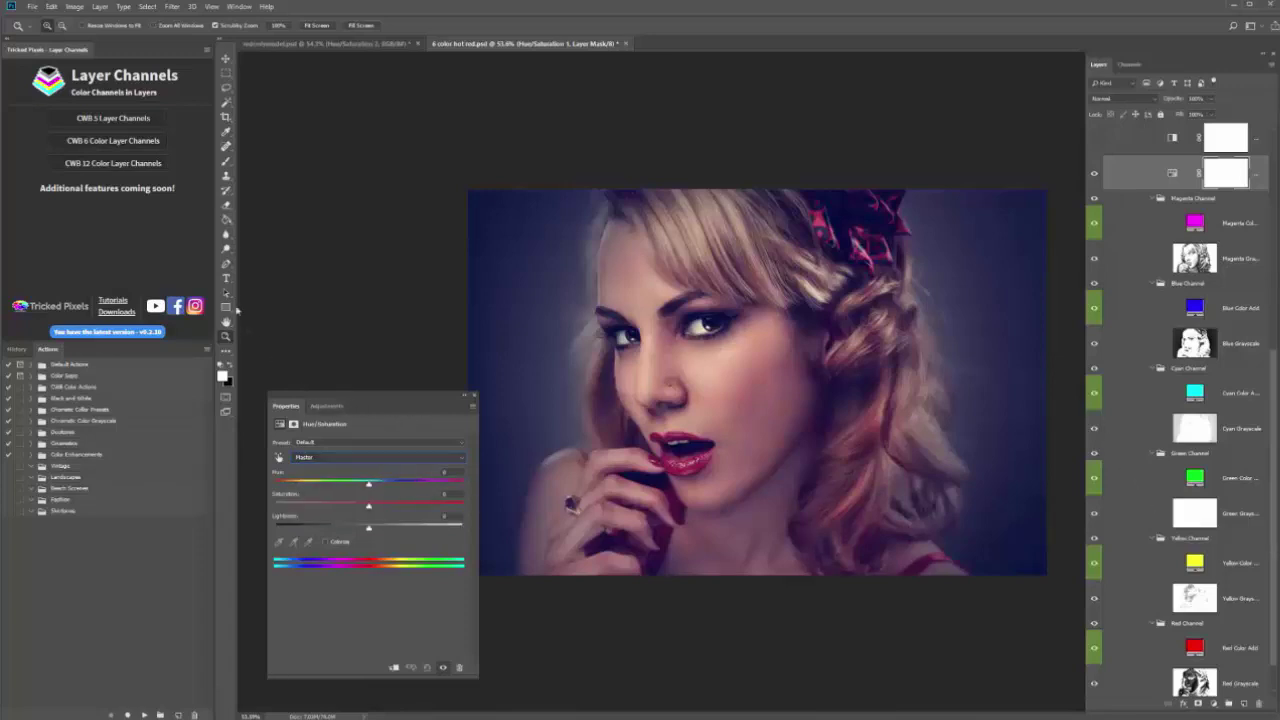
Switch to the redonlymodel document and set its Black & White layer to about 7 Magentas, -4 Reds and 112 Yellows
click(315, 45)
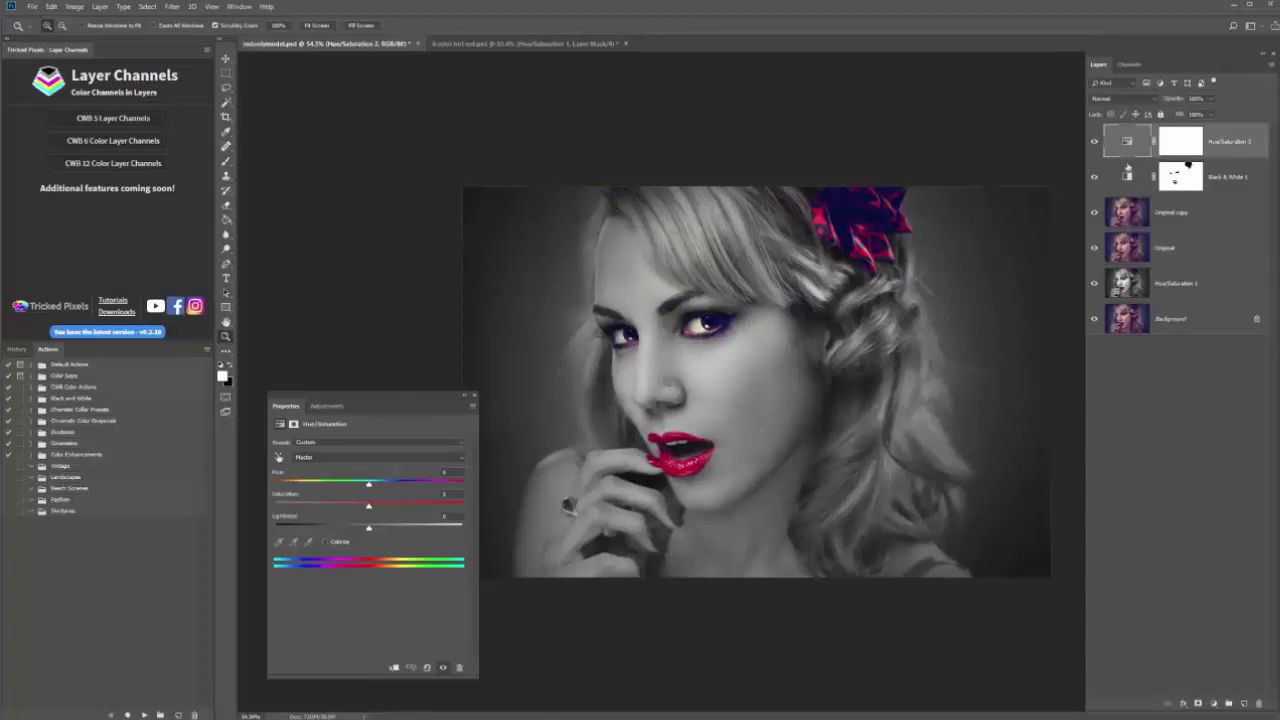
click(1129, 177)
click(1130, 177)
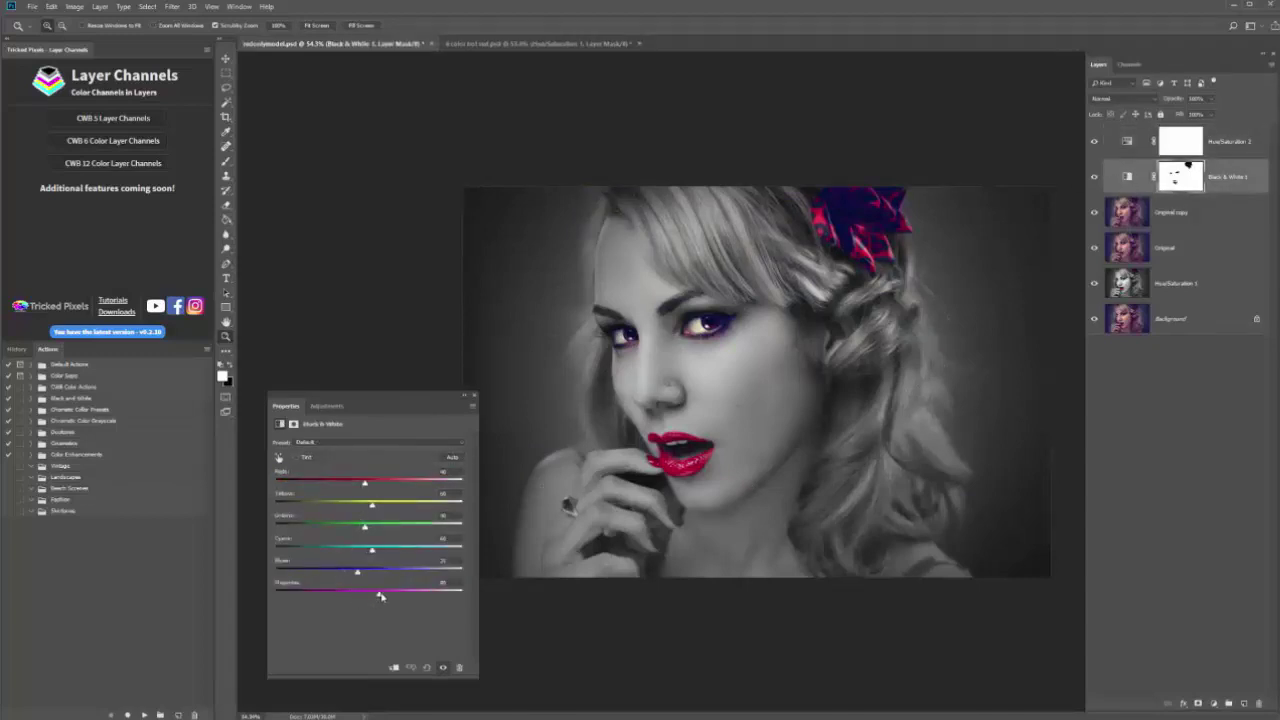
drag(380, 596, 352, 597)
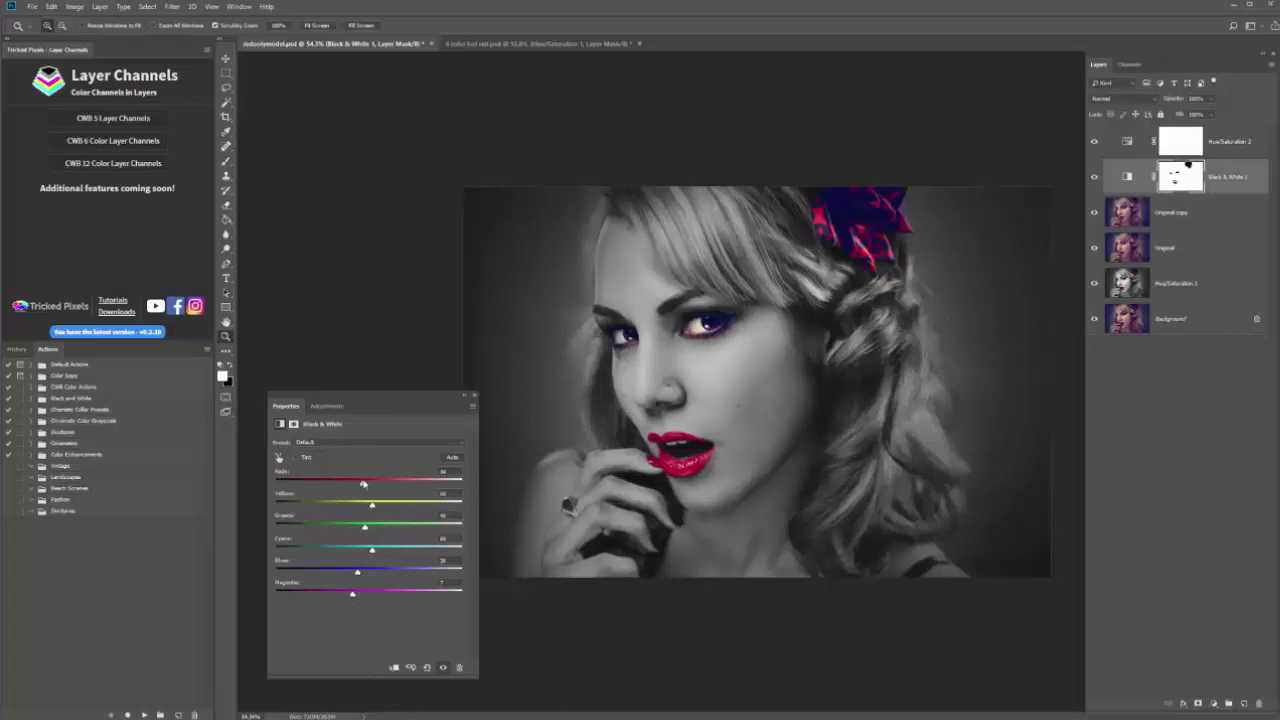
drag(363, 484, 395, 508)
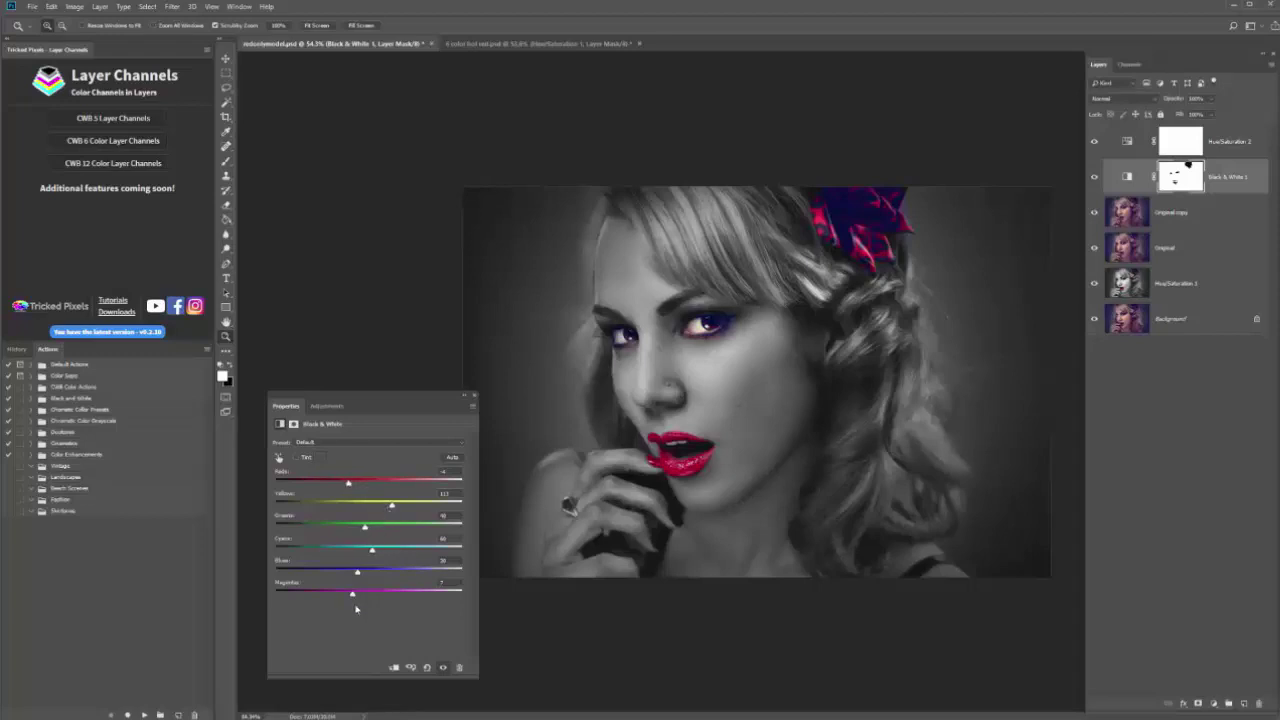
Check the Reds and Magentas ranges of the Hue/Saturation 2 layer
click(1127, 144)
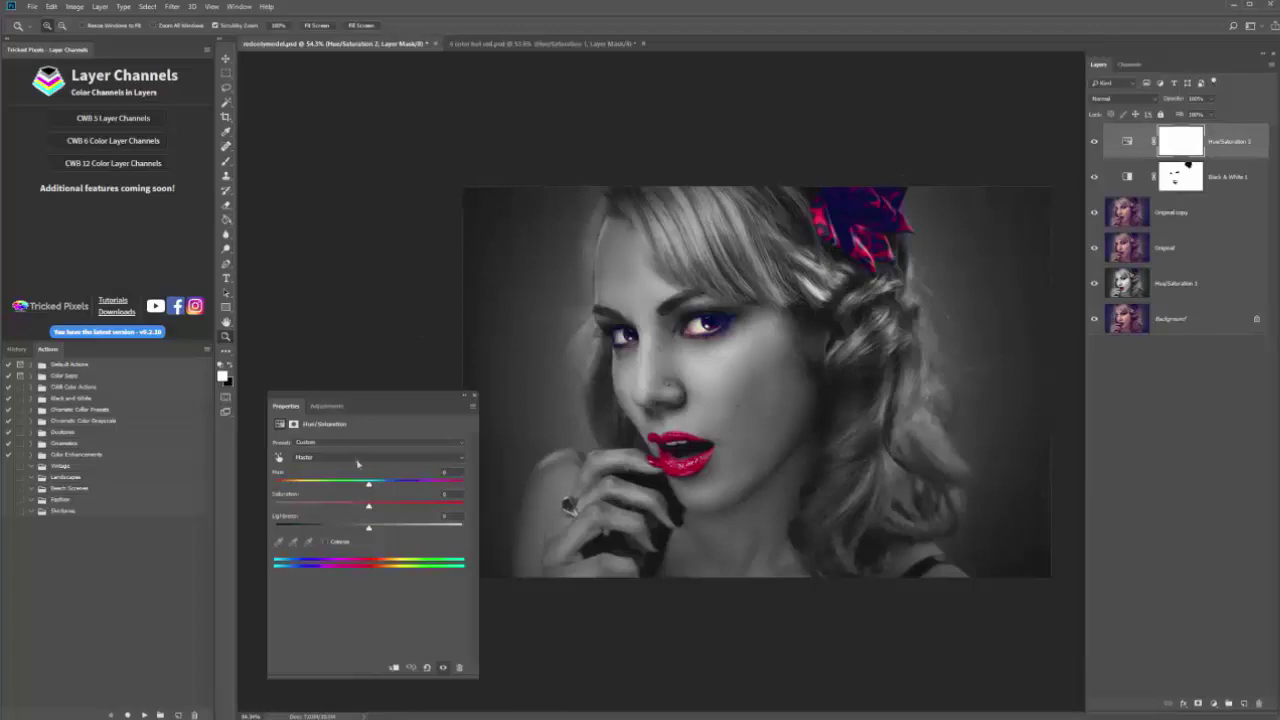
click(461, 462)
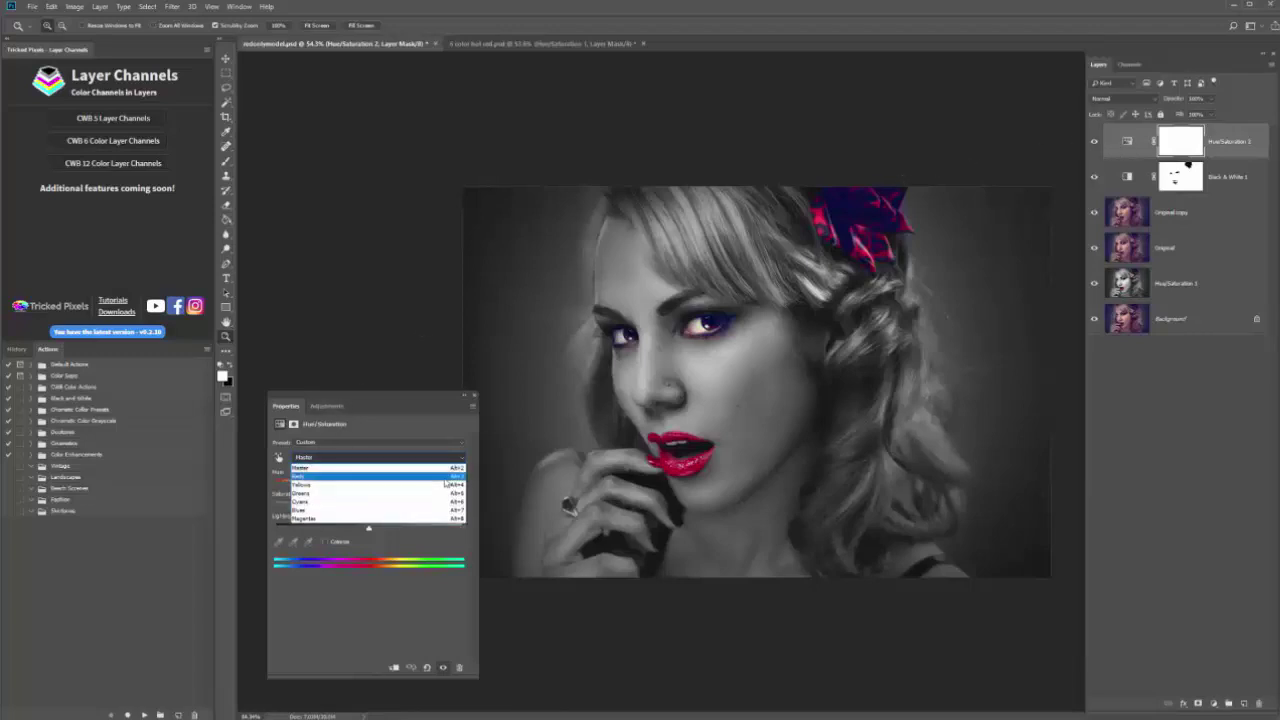
click(446, 483)
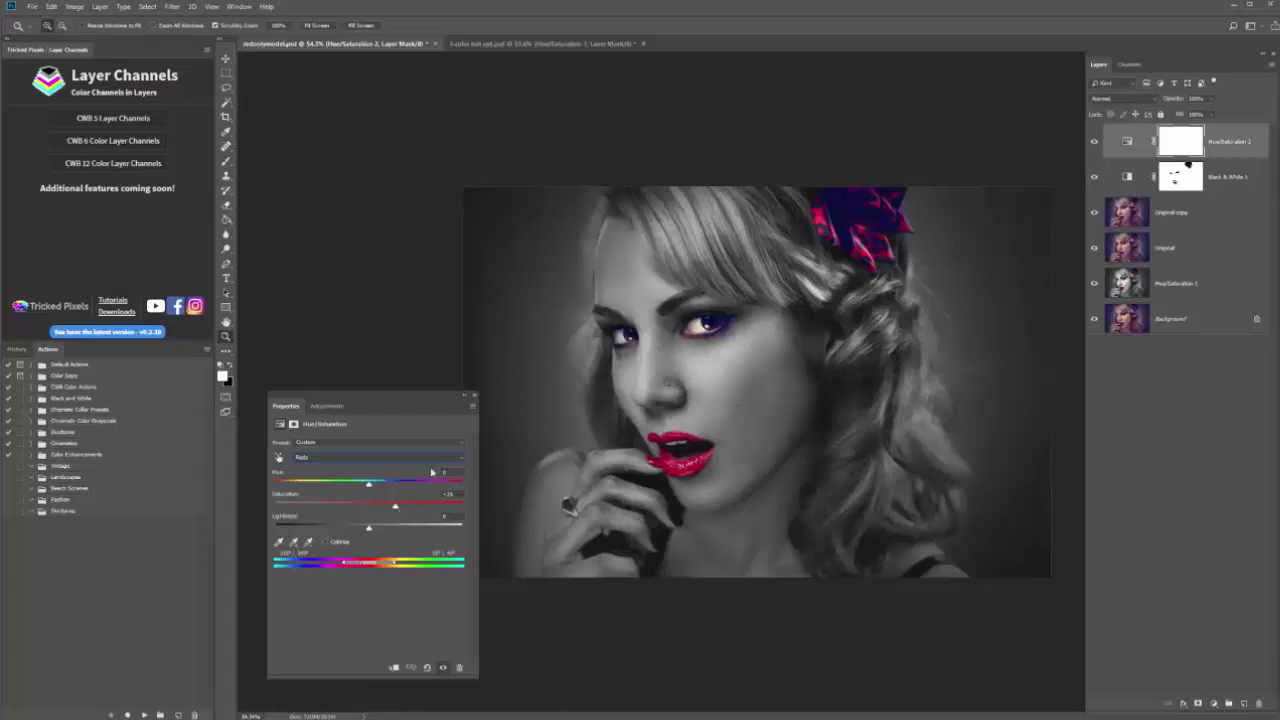
click(462, 461)
click(421, 524)
Brighten the skin in the Black & White 1 layer by raising Reds to about 38 and Yellows to about 152
click(1128, 178)
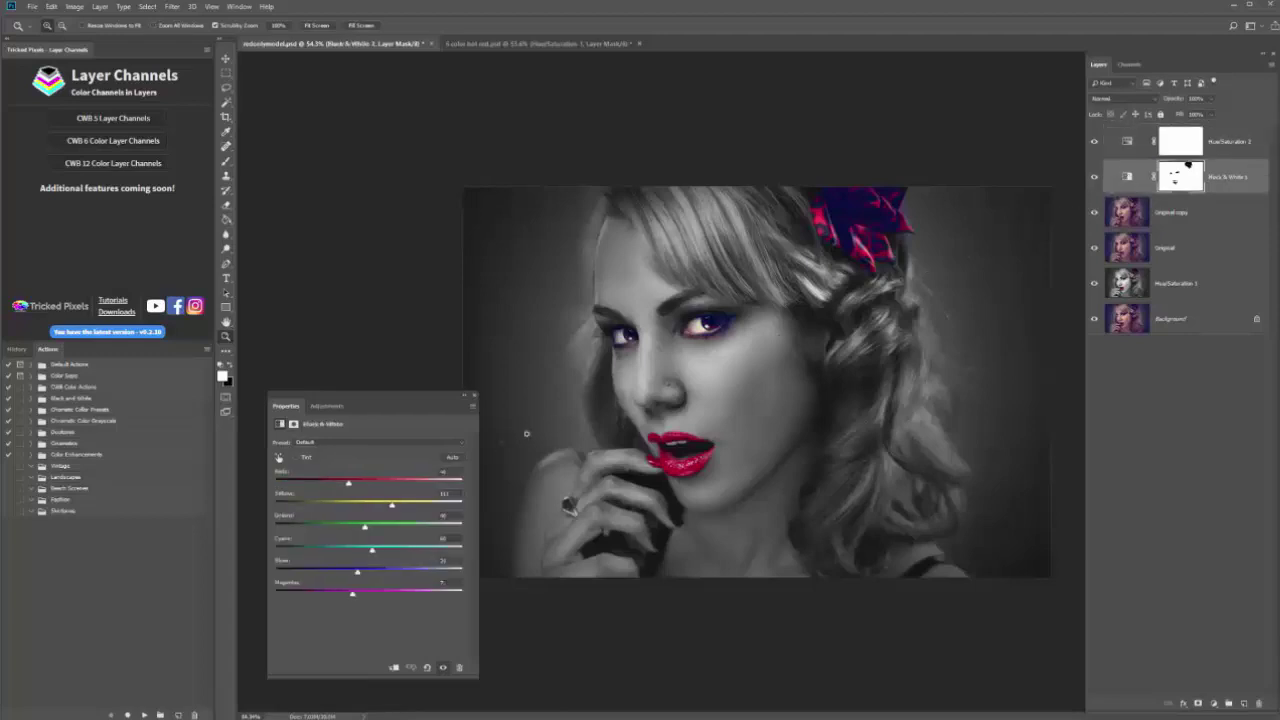
drag(349, 485, 404, 509)
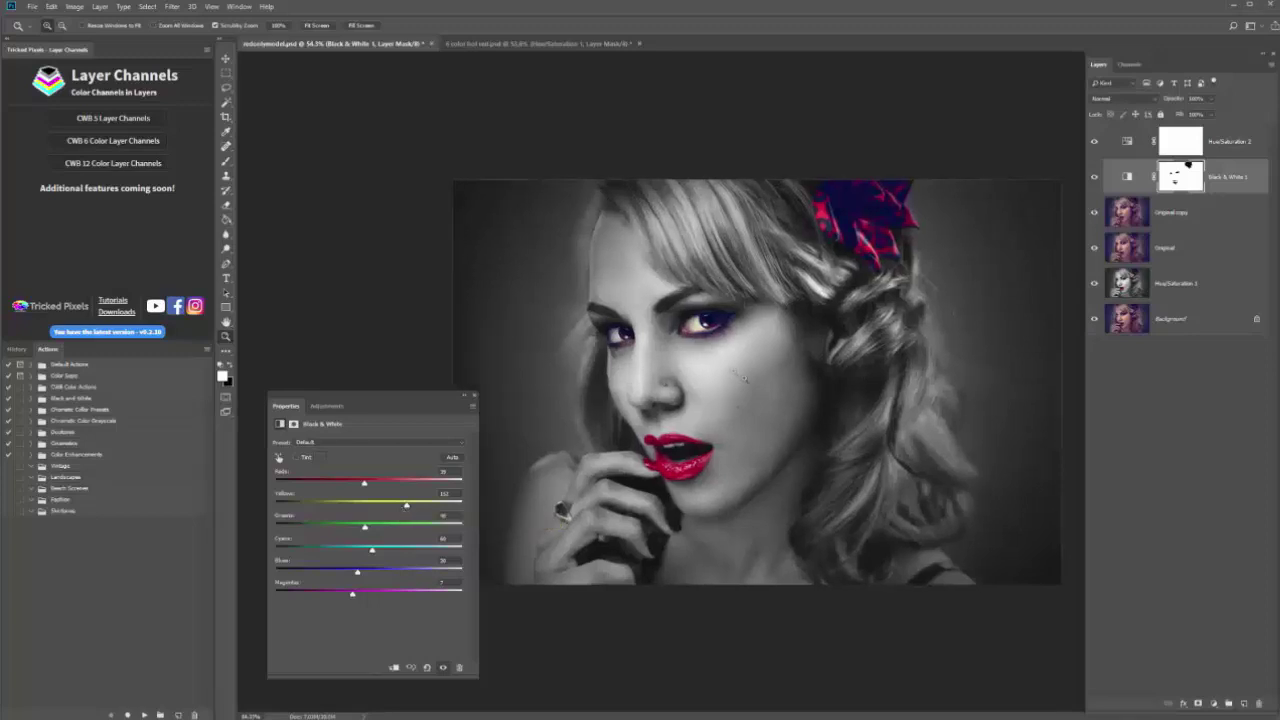
Add a new empty layer above Hue/Saturation 2 and set the foreground color to pure red, ff0000
drag(658, 381, 734, 412)
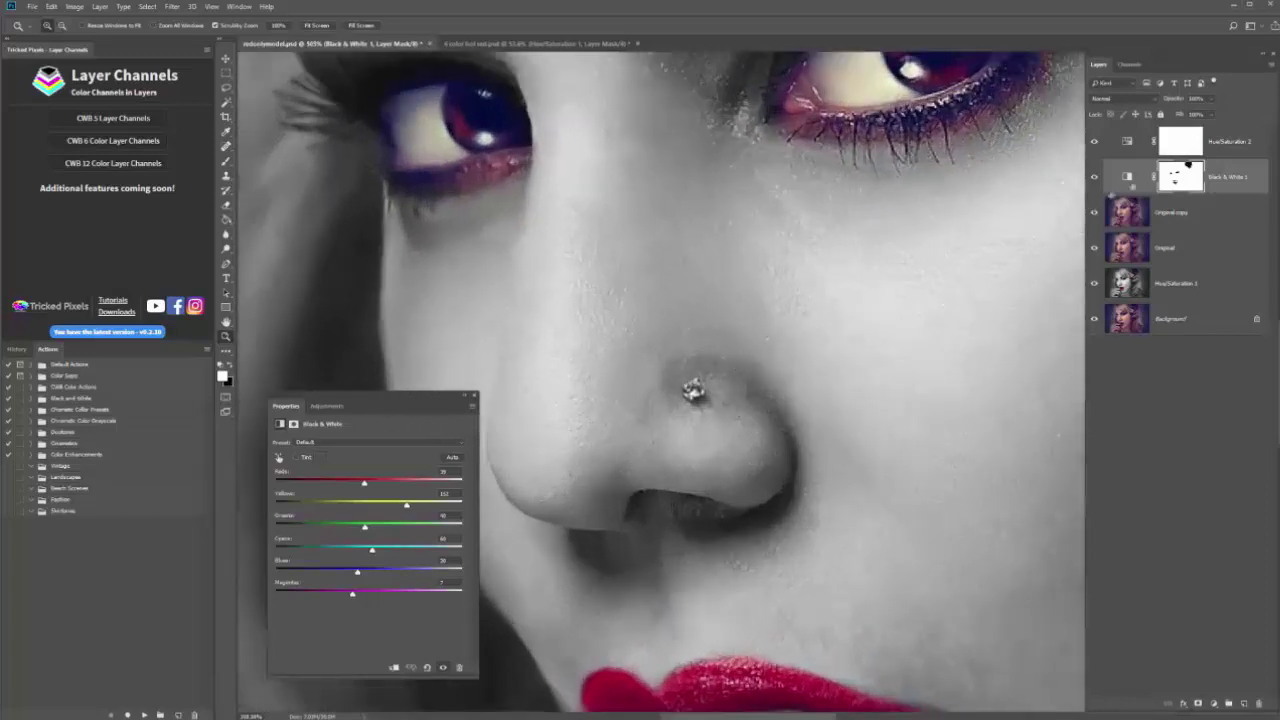
click(1236, 141)
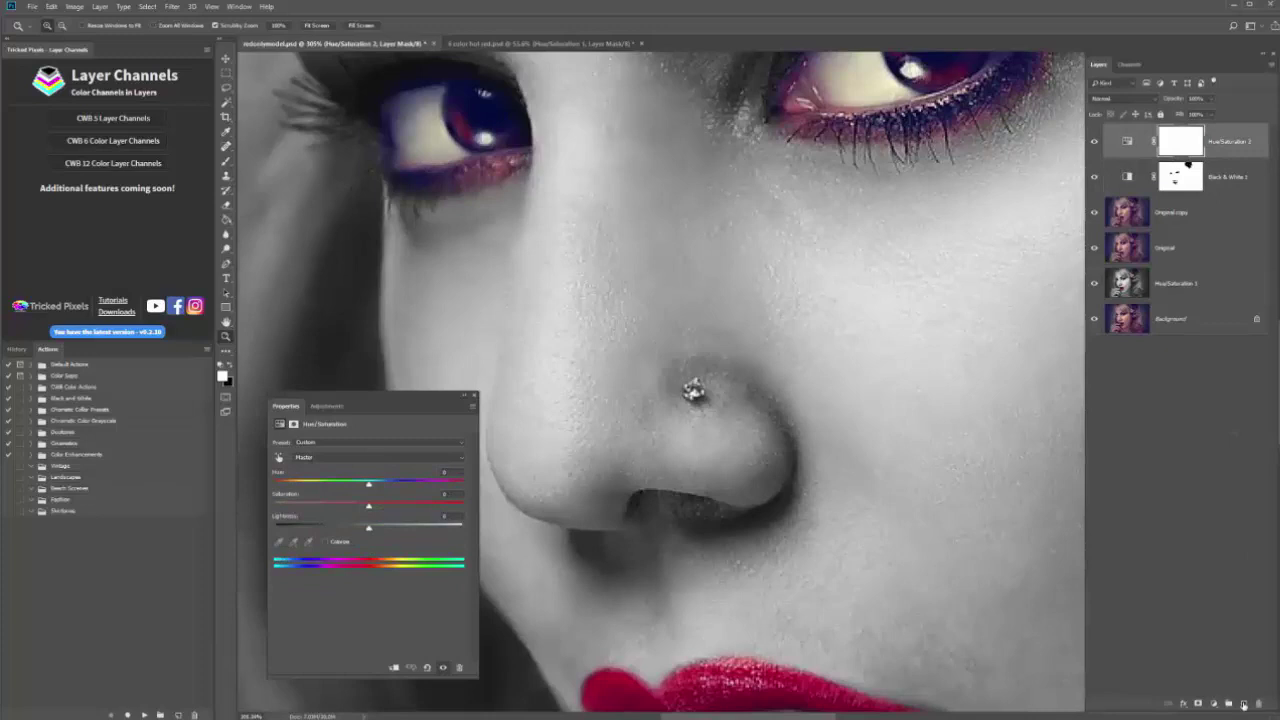
click(1243, 704)
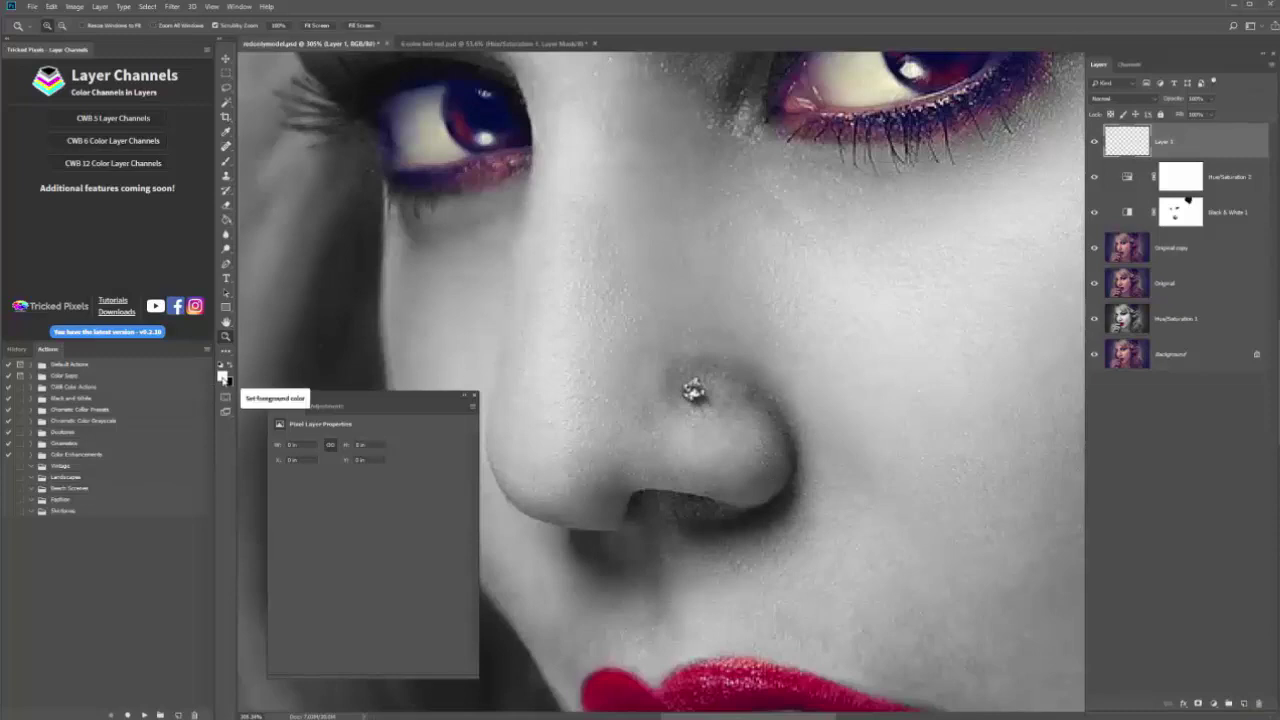
click(223, 376)
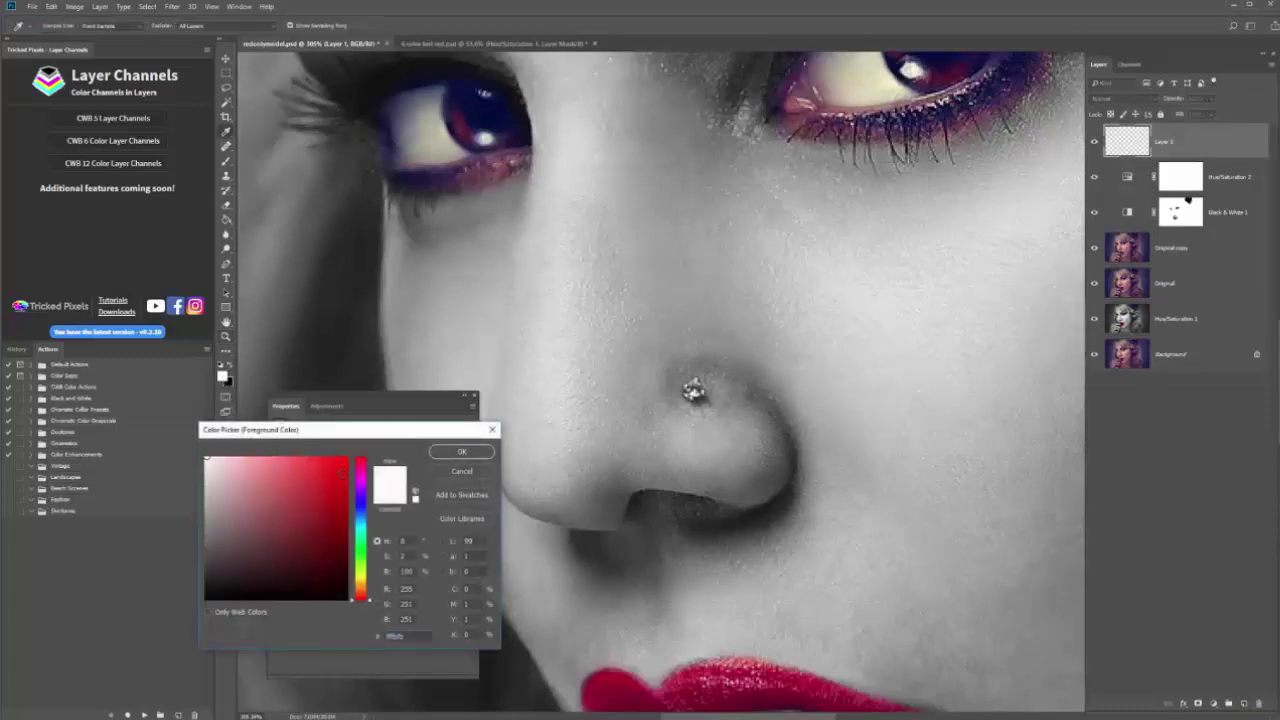
text(ff0000)
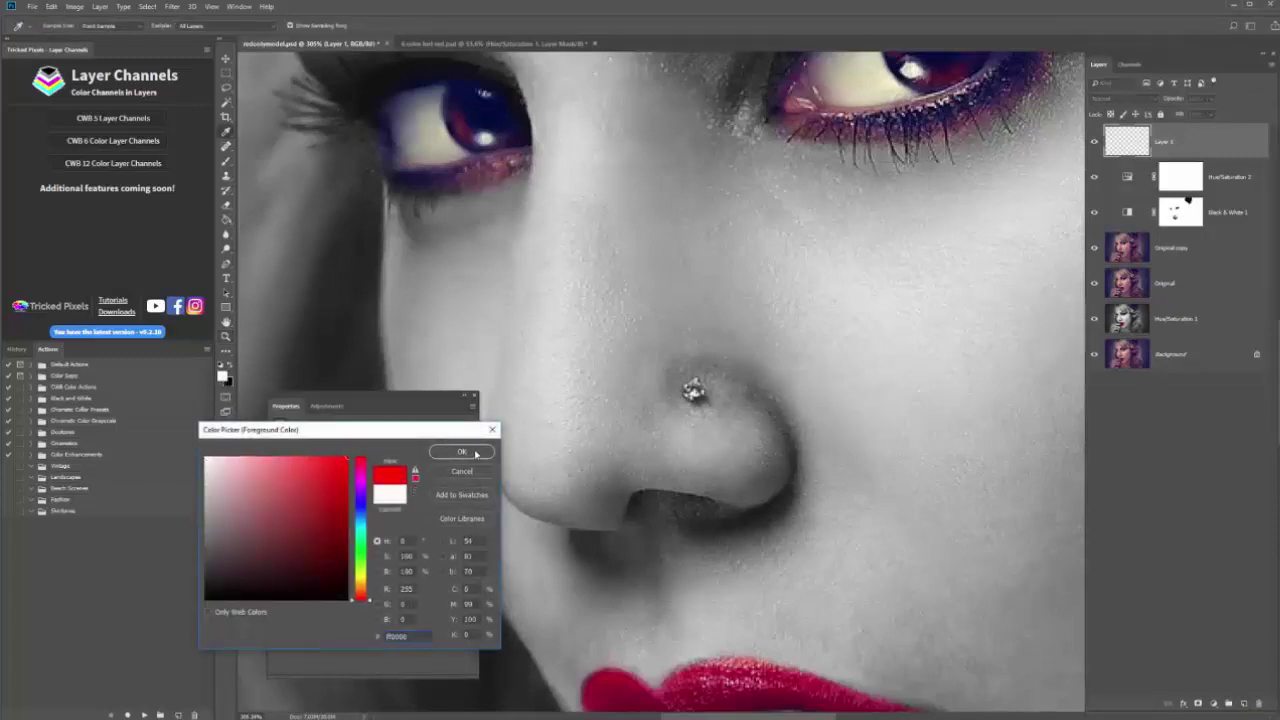
click(476, 454)
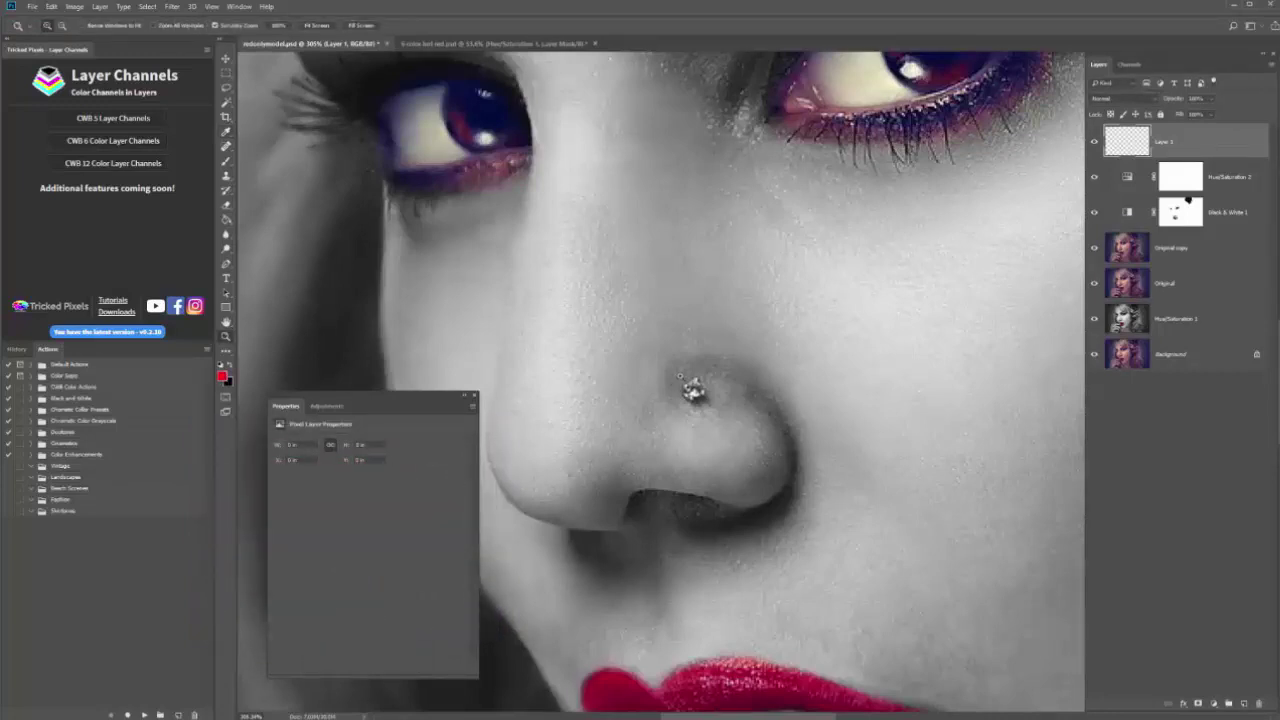
Paint a red brush dab over the nose stud on the new layer and set its blend mode to Linear Burn
key(b)
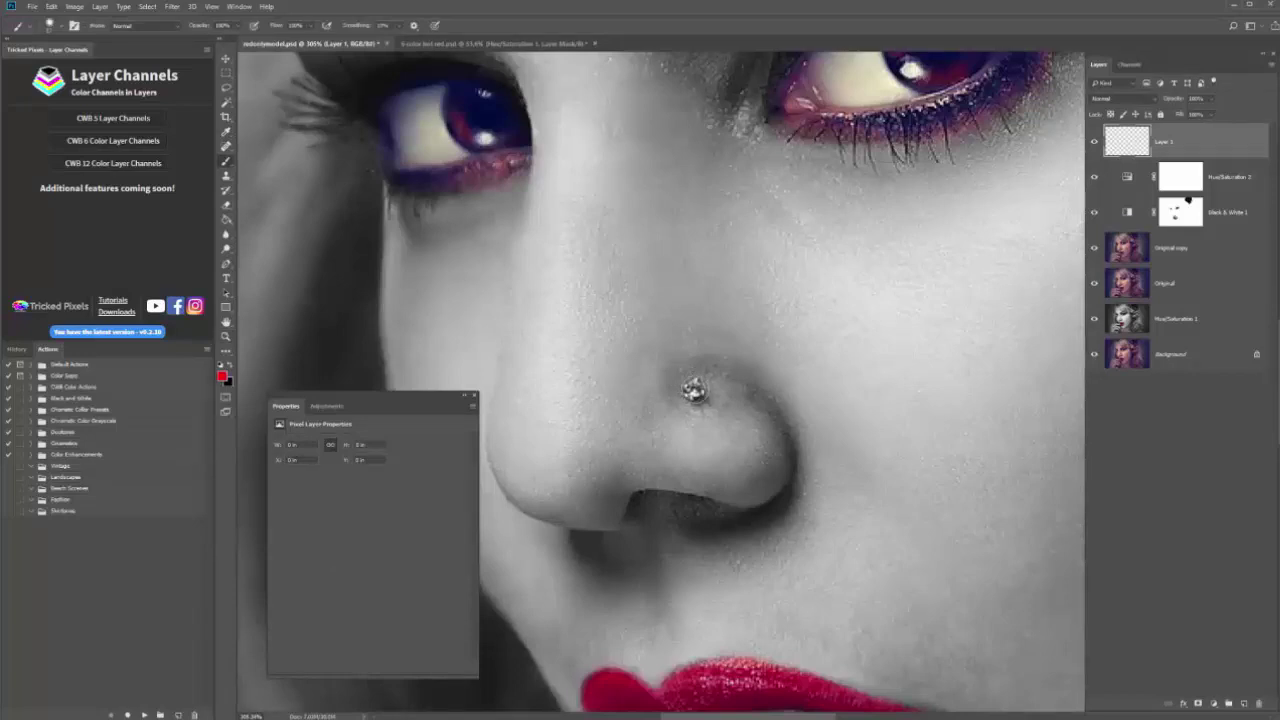
click(695, 389)
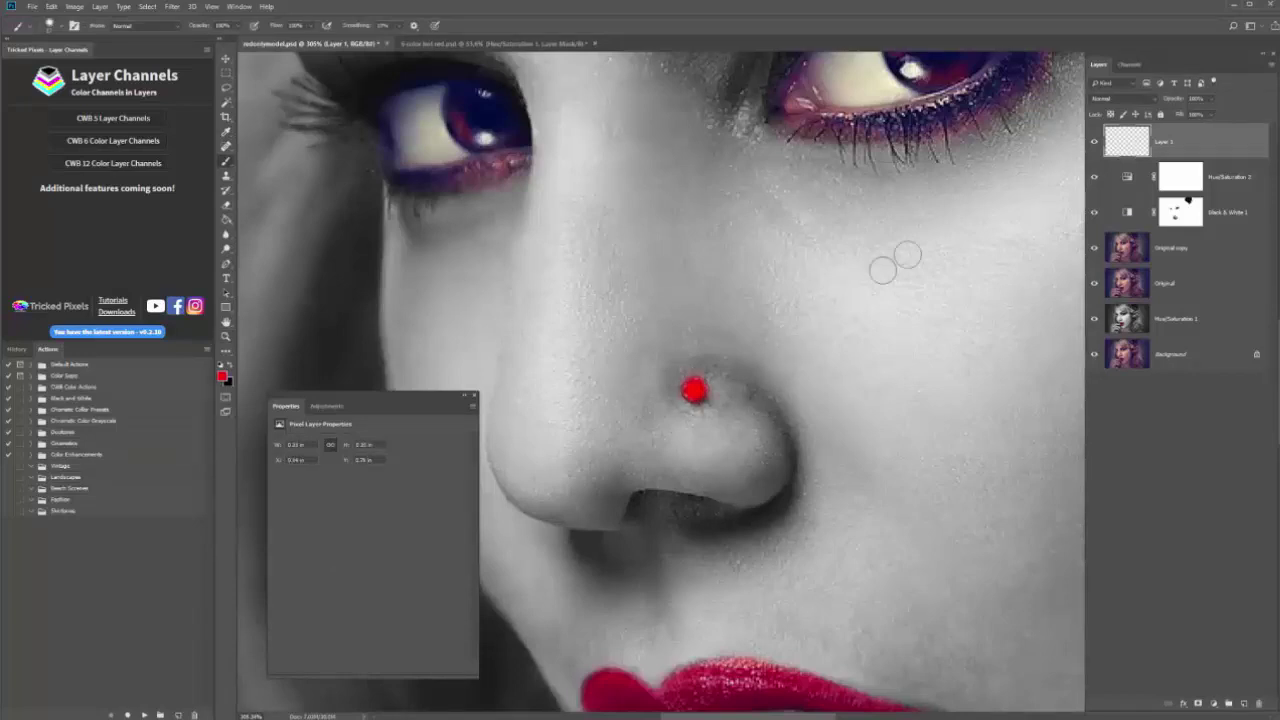
click(1153, 101)
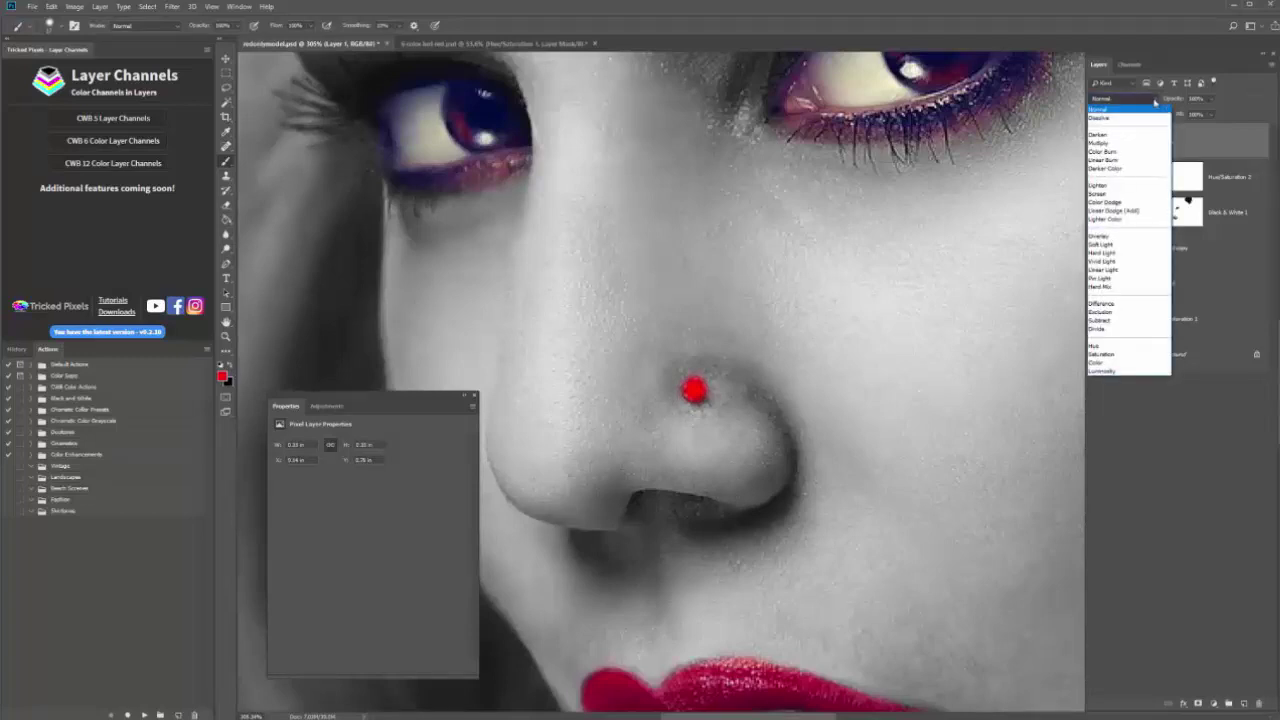
click(1130, 160)
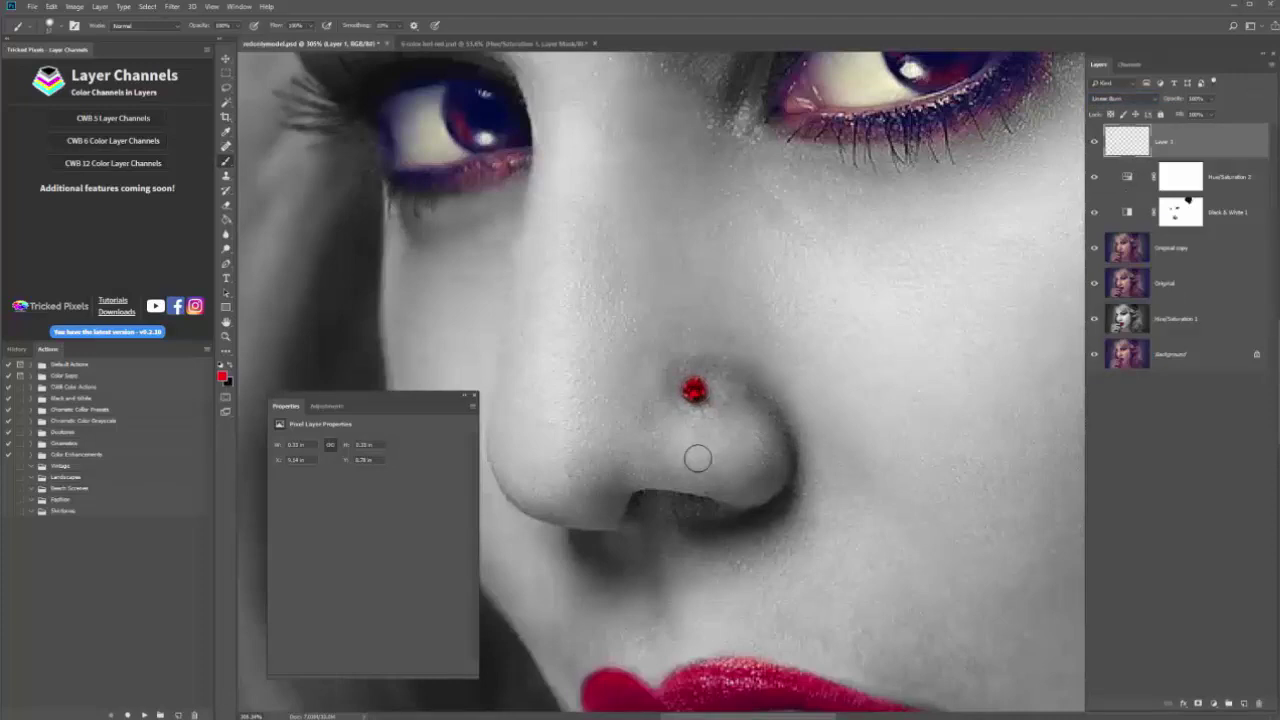
click(1115, 460)
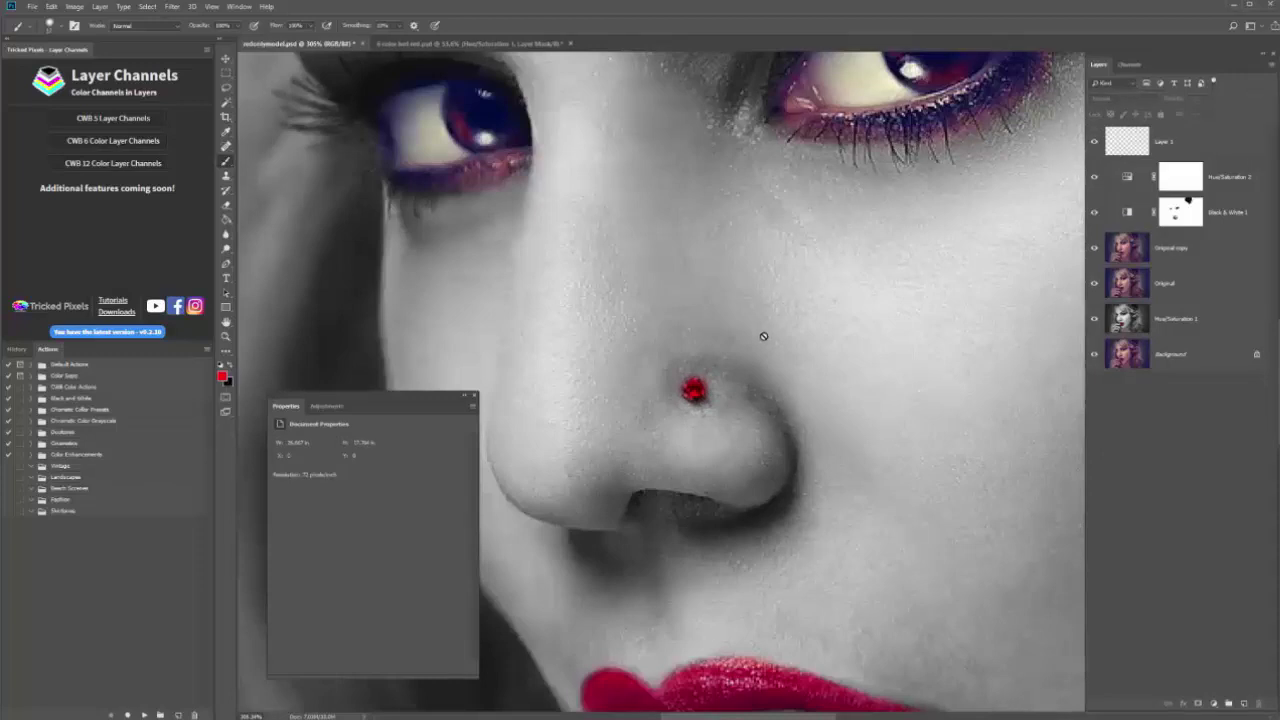
key(z)
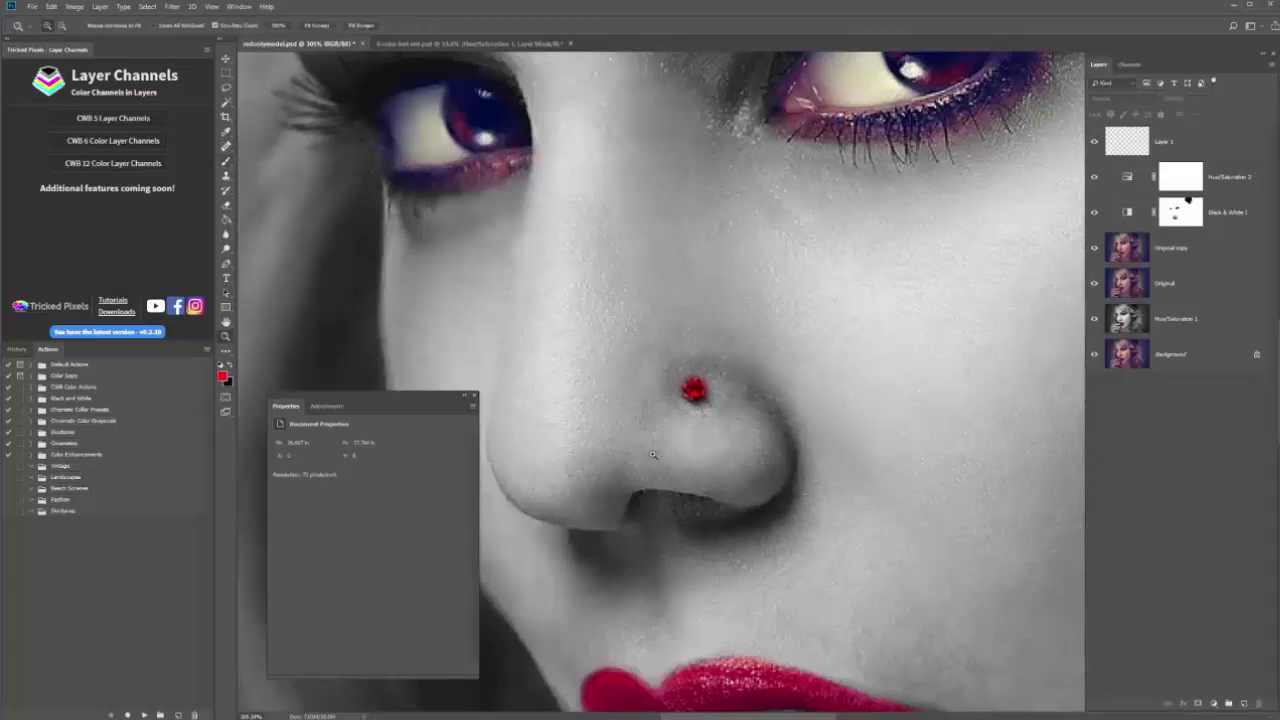
drag(675, 446, 601, 495)
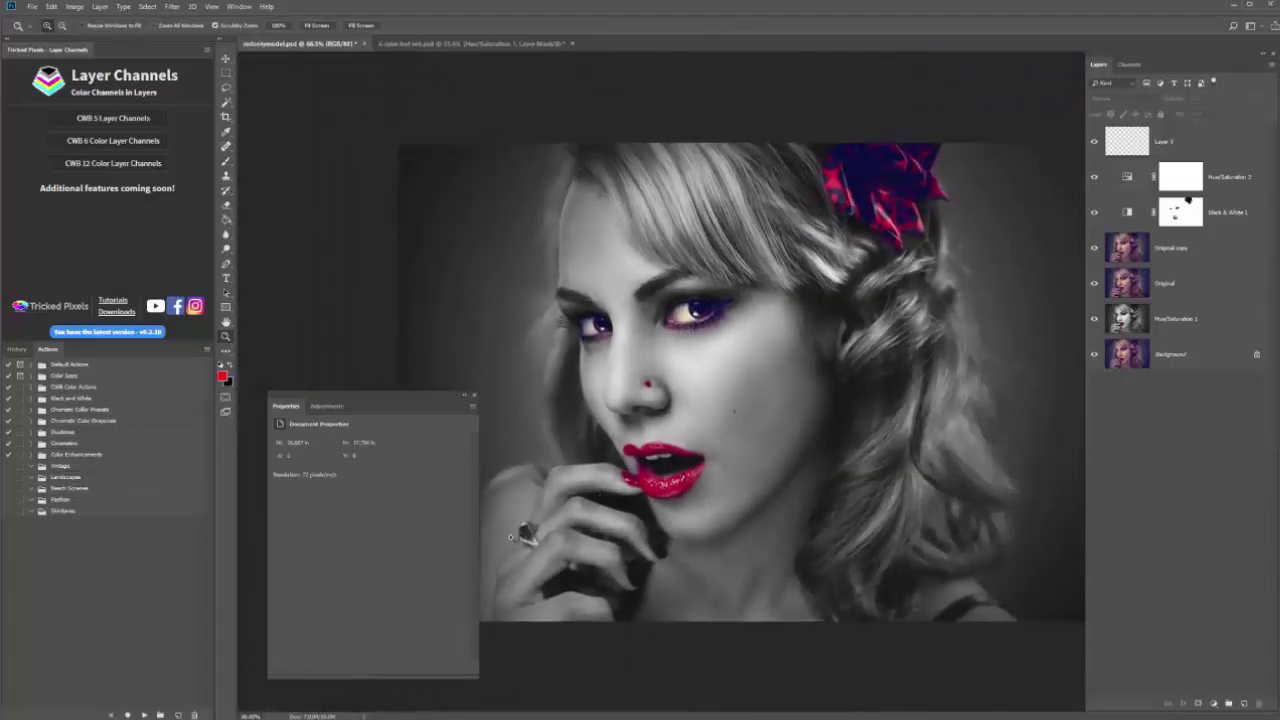
Paint a red brush stroke over the outer edge of the ring's dark stone on Layer 1
drag(510, 538, 541, 531)
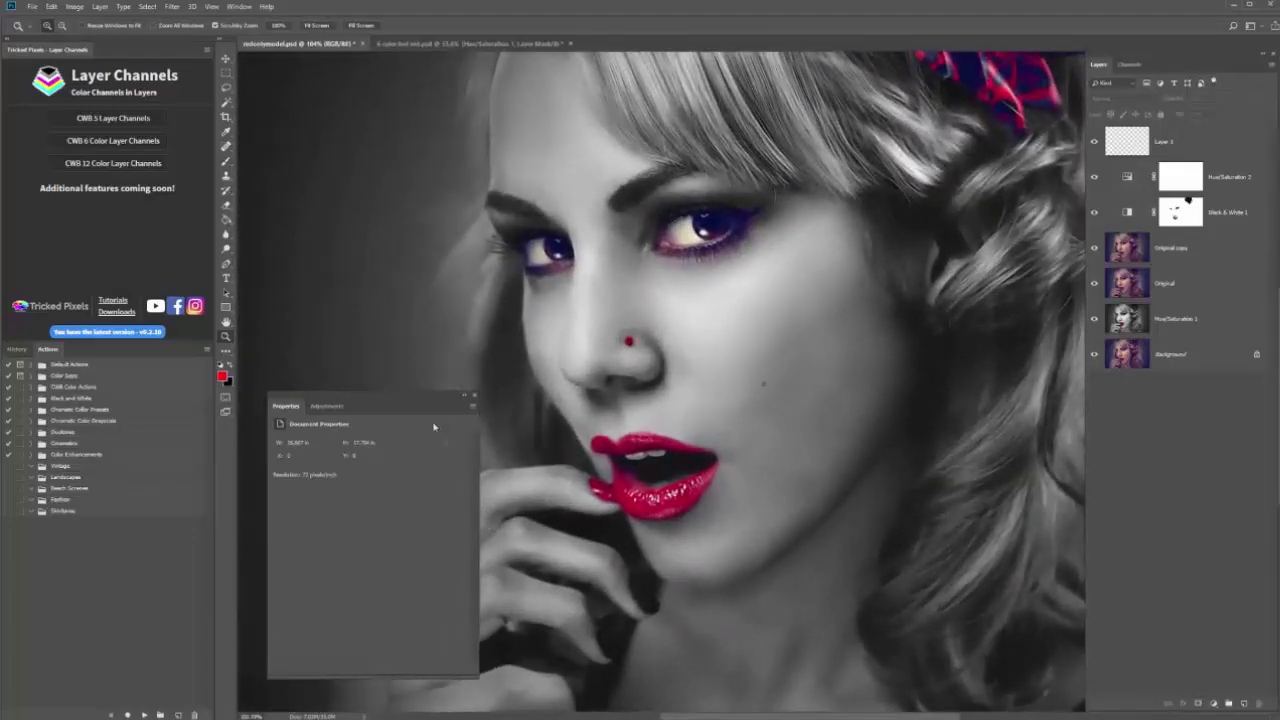
drag(380, 392, 1110, 395)
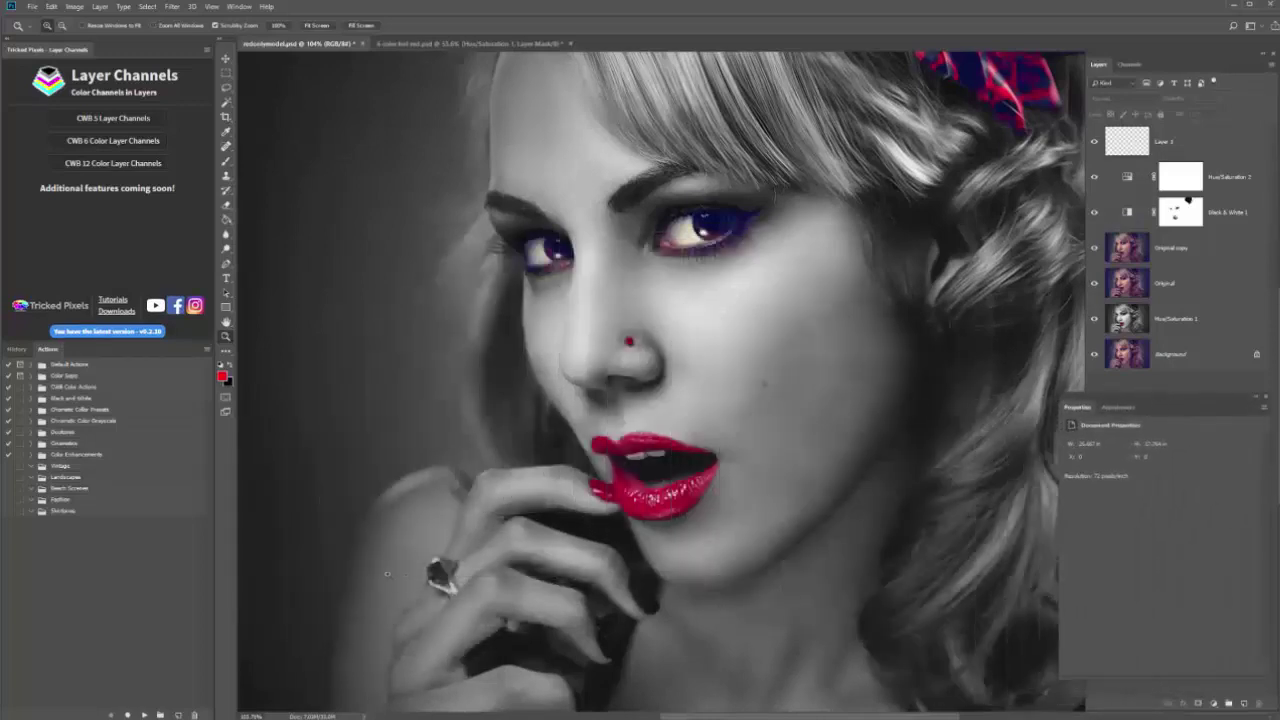
drag(428, 579, 482, 580)
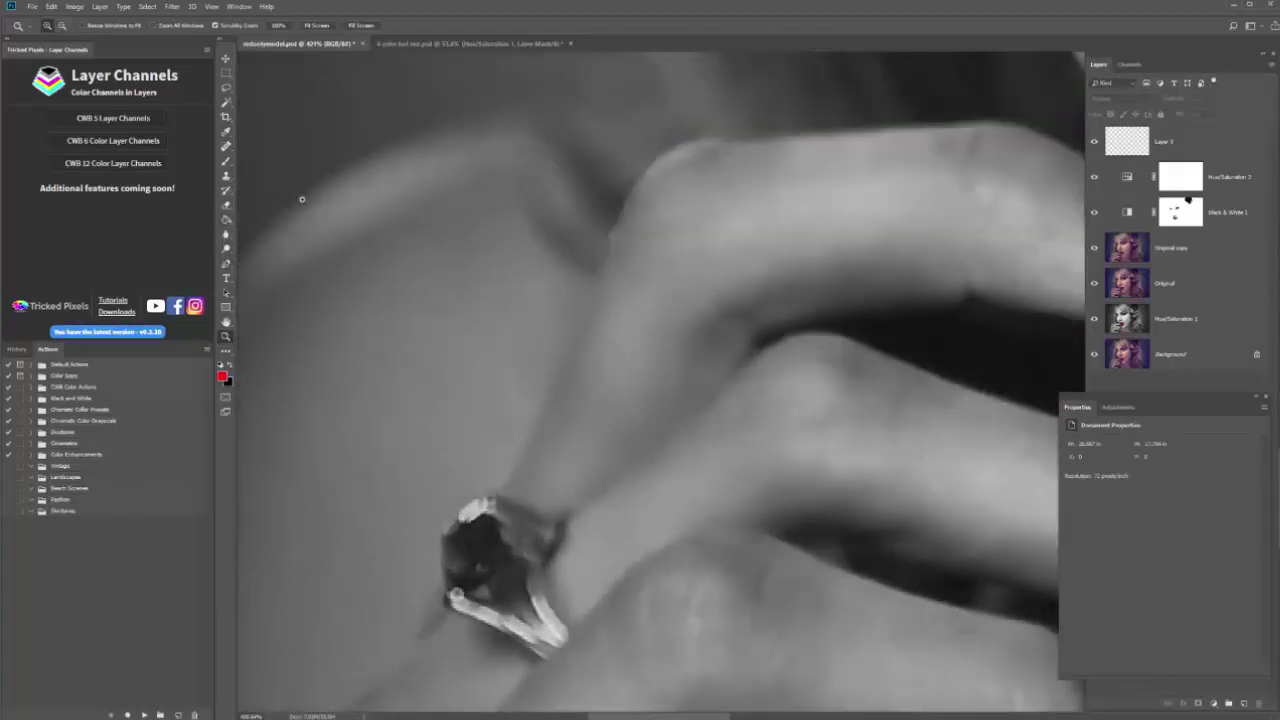
key(b)
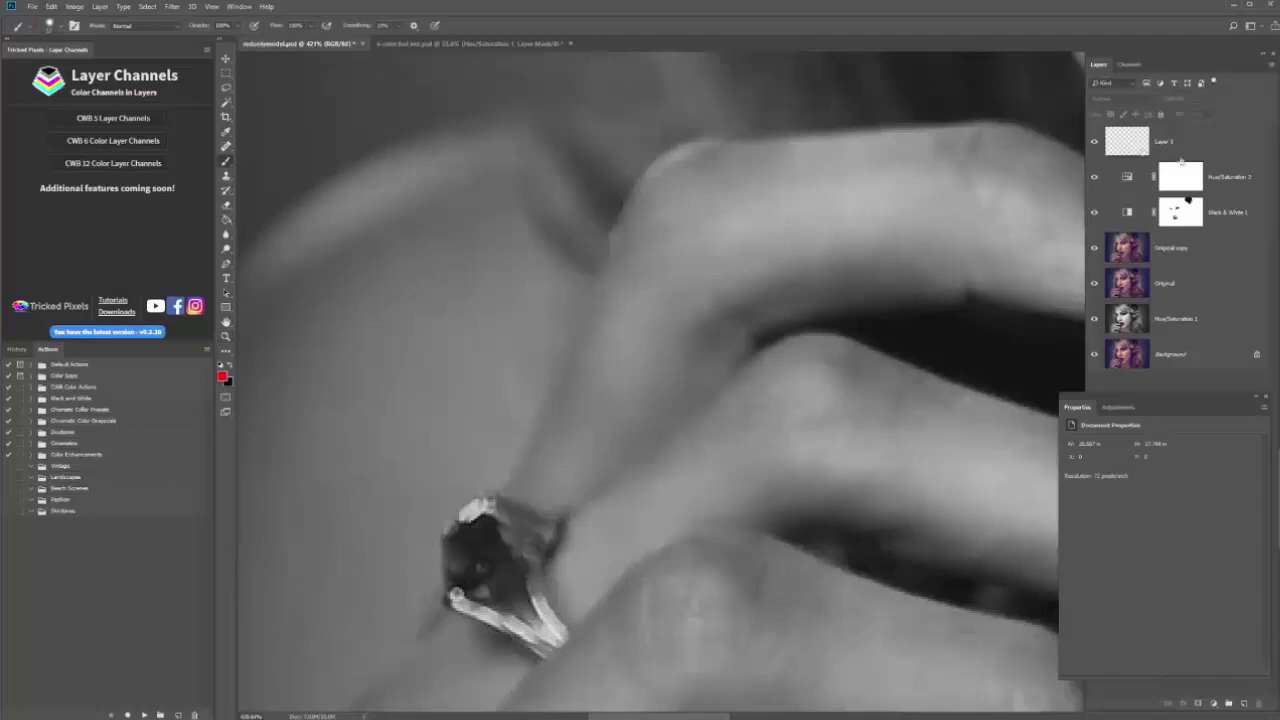
click(1210, 150)
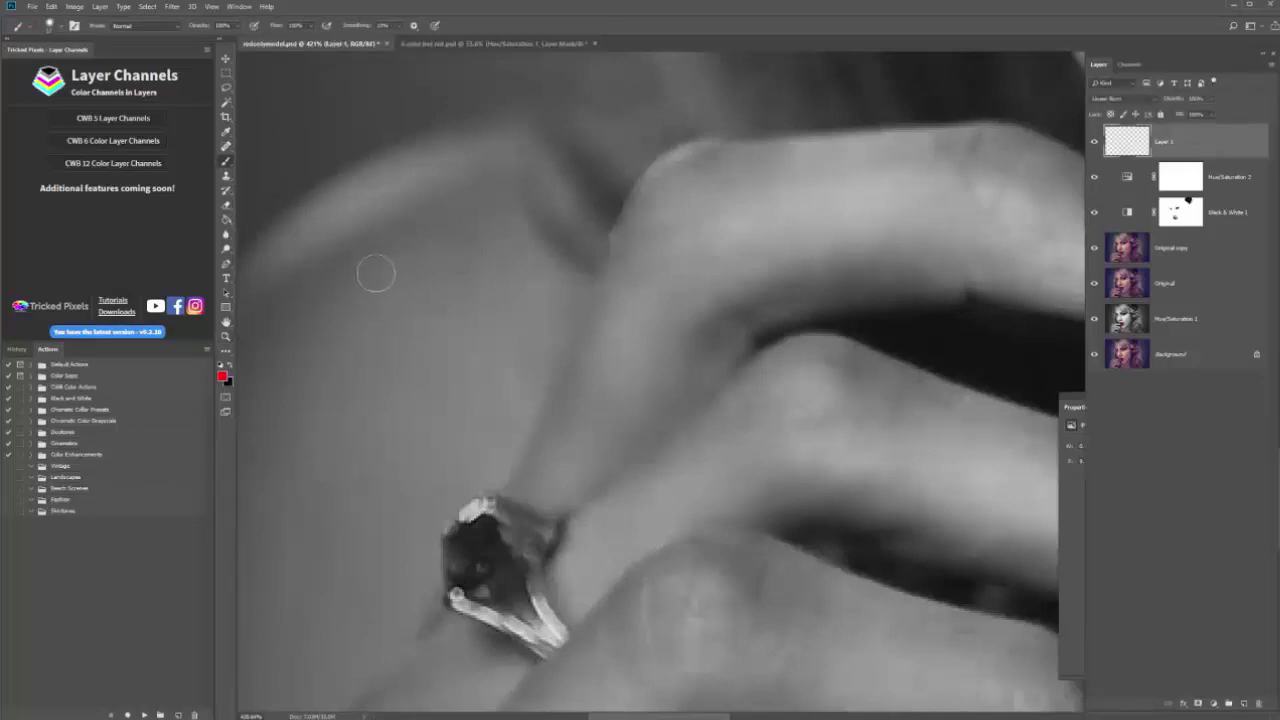
click(458, 541)
mouse_move(458, 541)
mouse_down()
mouse_move(458, 566)
mouse_move(469, 562)
mouse_up()
Reduce the brush size and fill the rest of the ring's stone with red up to its metal setting
right_click(469, 562)
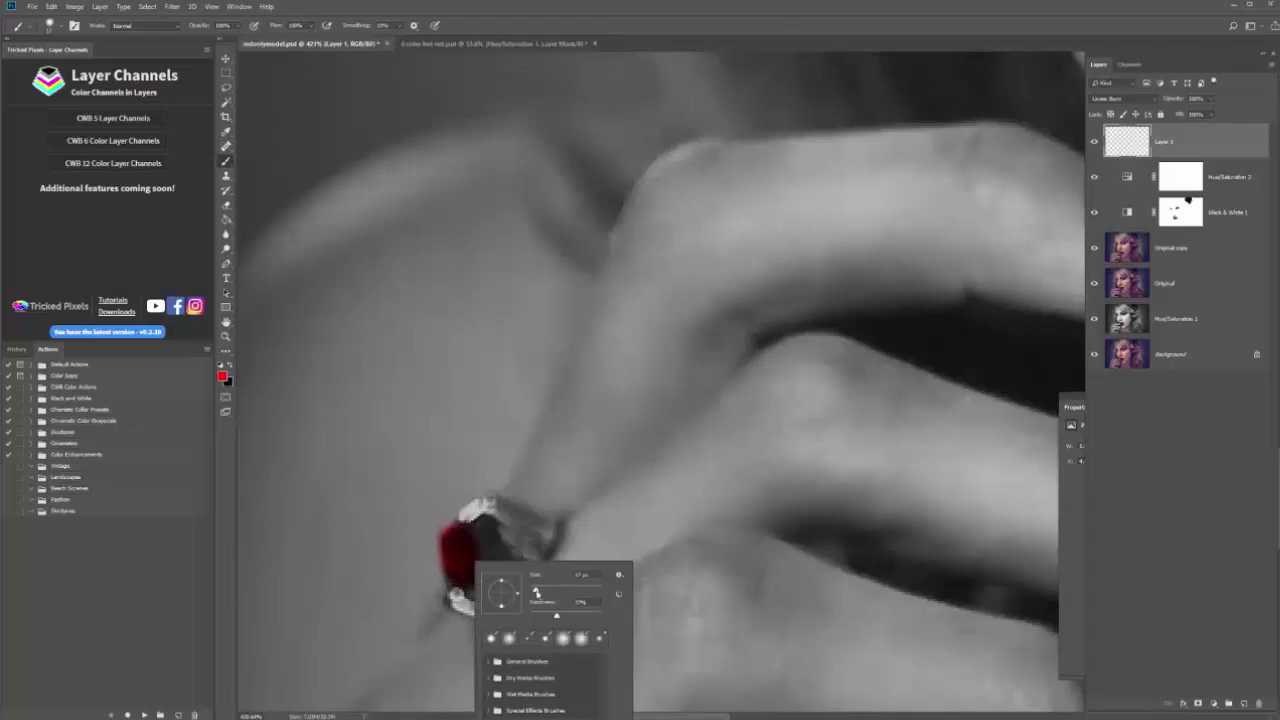
drag(536, 591, 533, 593)
click(458, 534)
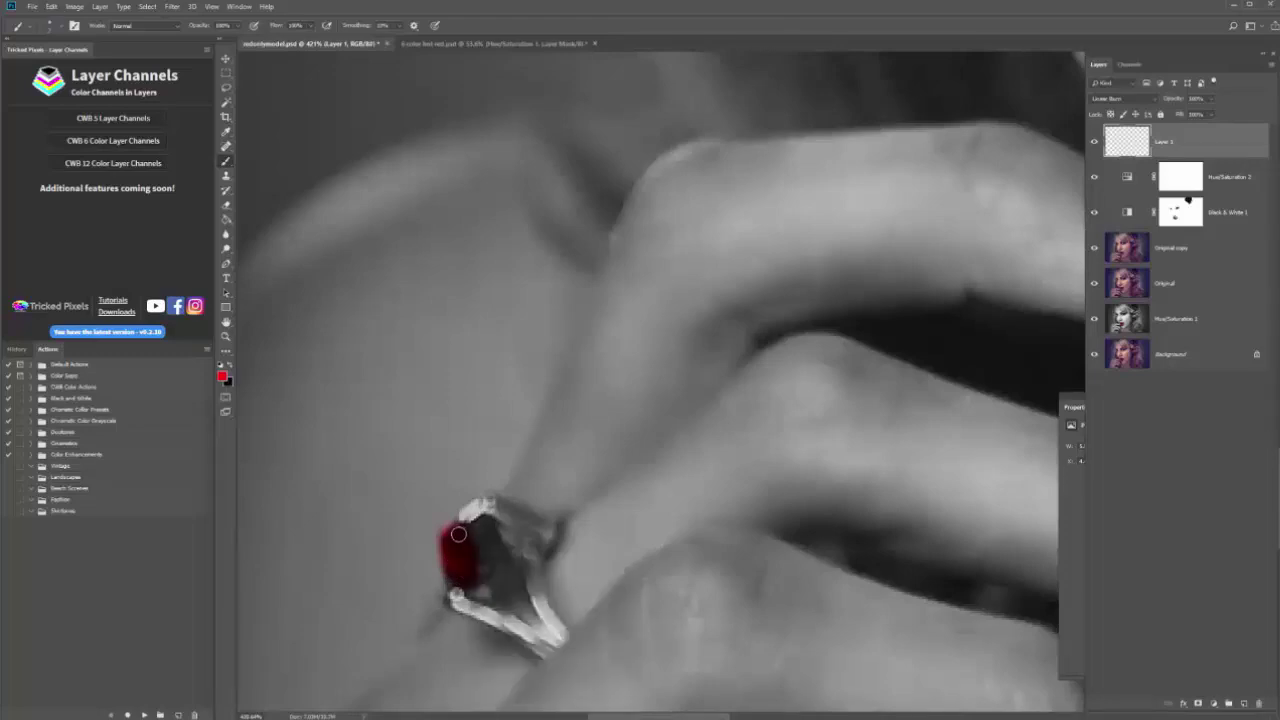
mouse_move(458, 534)
mouse_down()
mouse_move(479, 510)
mouse_move(476, 540)
mouse_move(507, 561)
mouse_move(475, 585)
mouse_move(506, 590)
mouse_move(503, 567)
mouse_move(488, 582)
mouse_up()
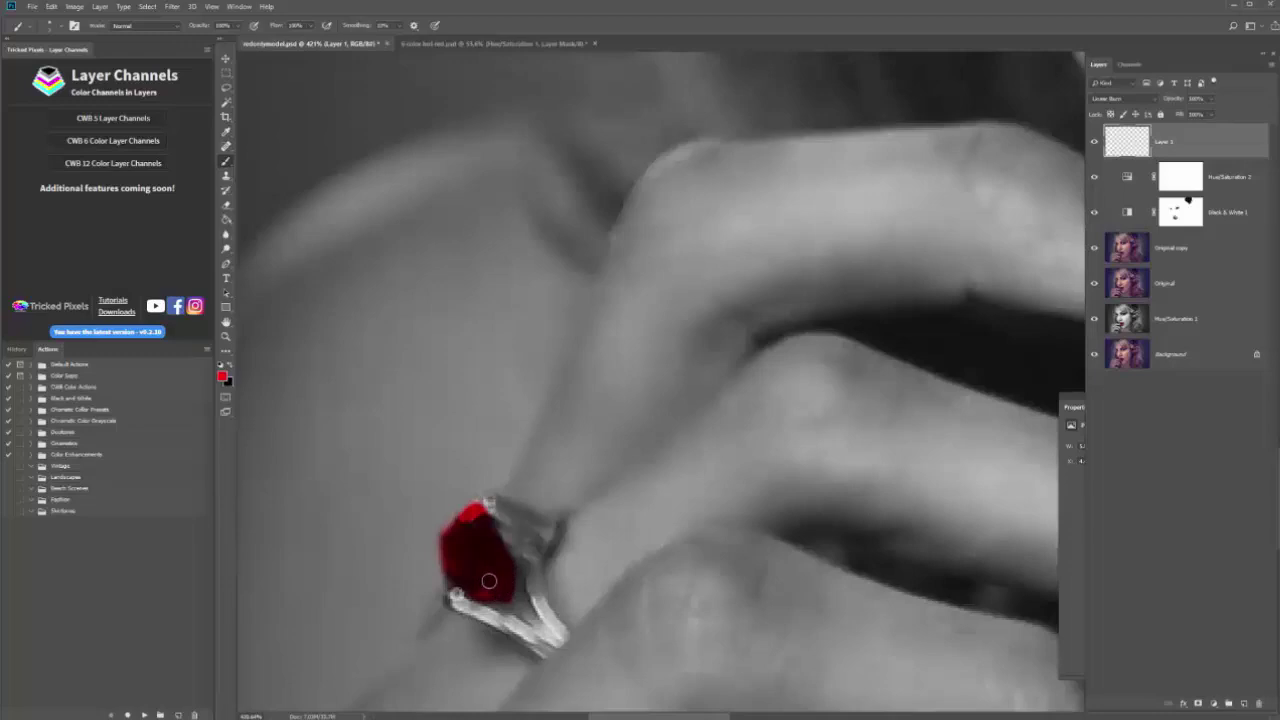
key(z)
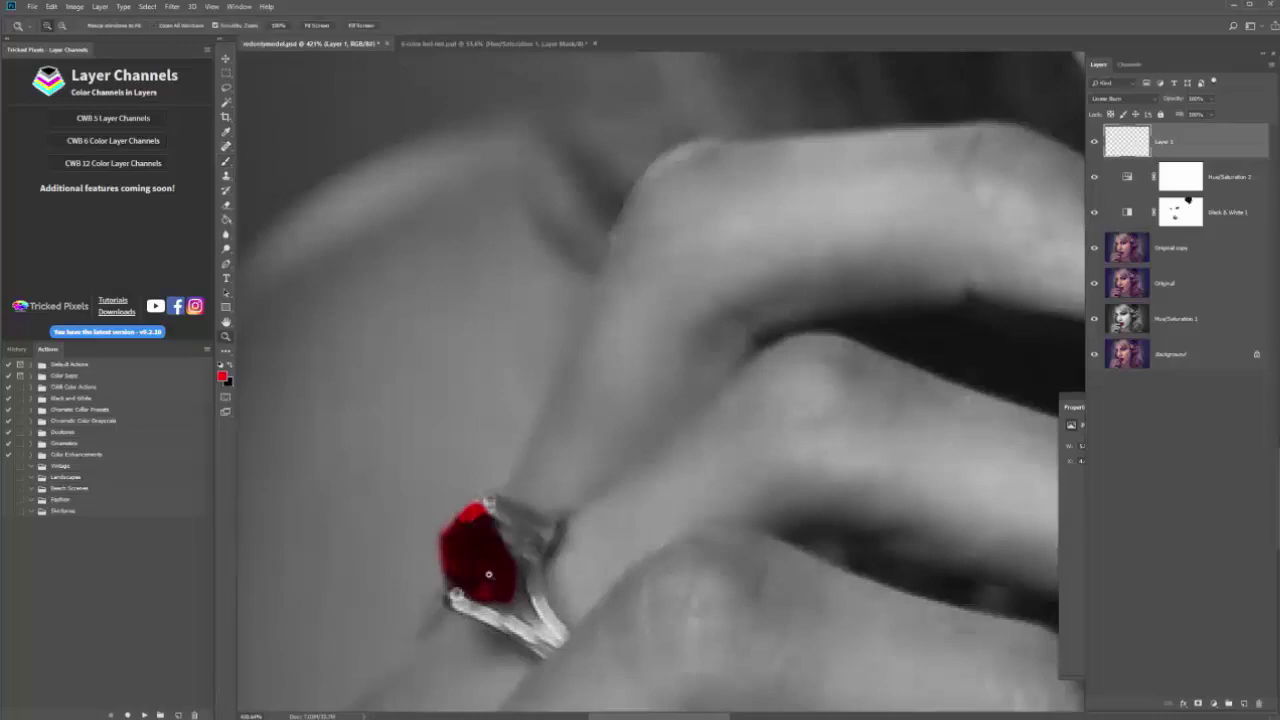
alt+click(833, 390)
drag(833, 390, 759, 421)
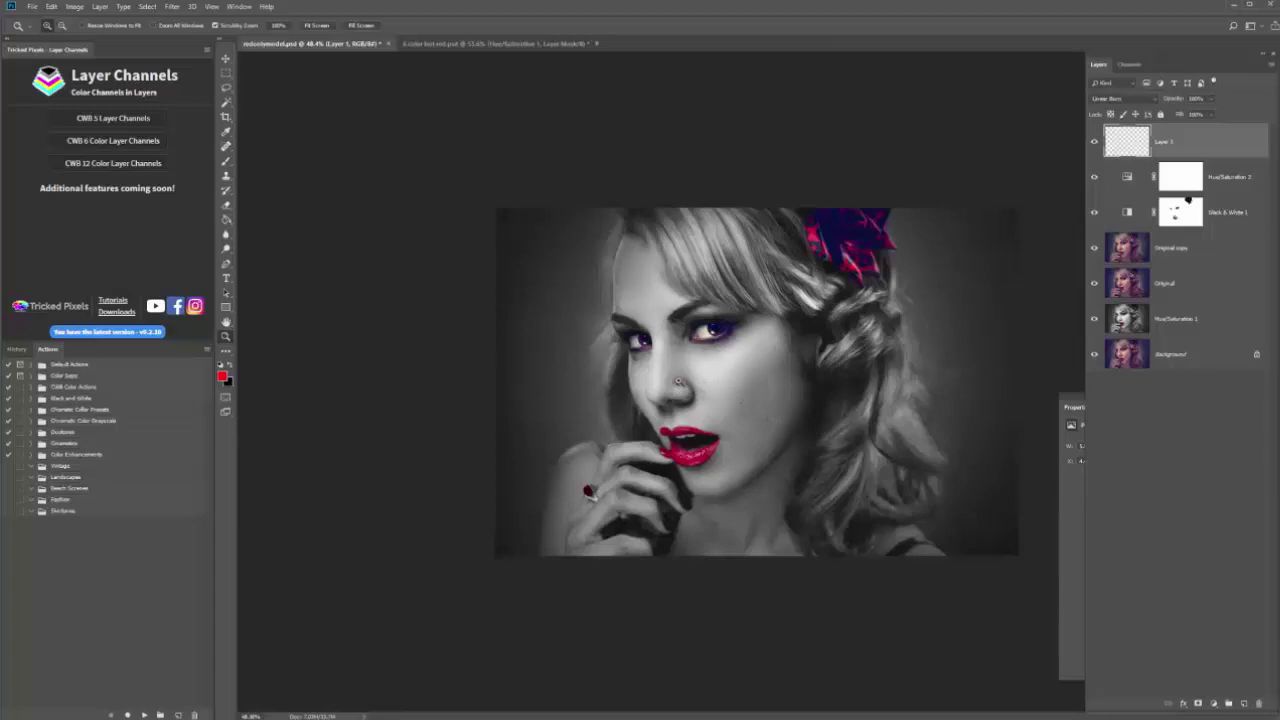
click(679, 384)
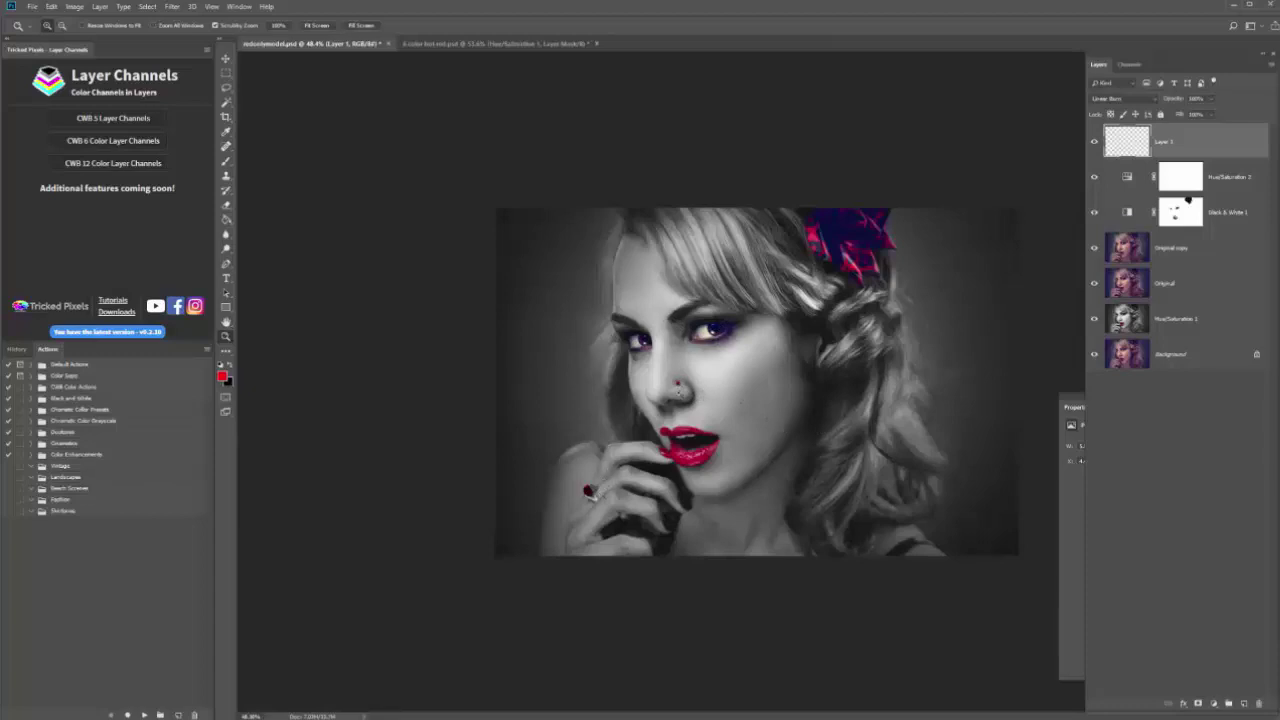